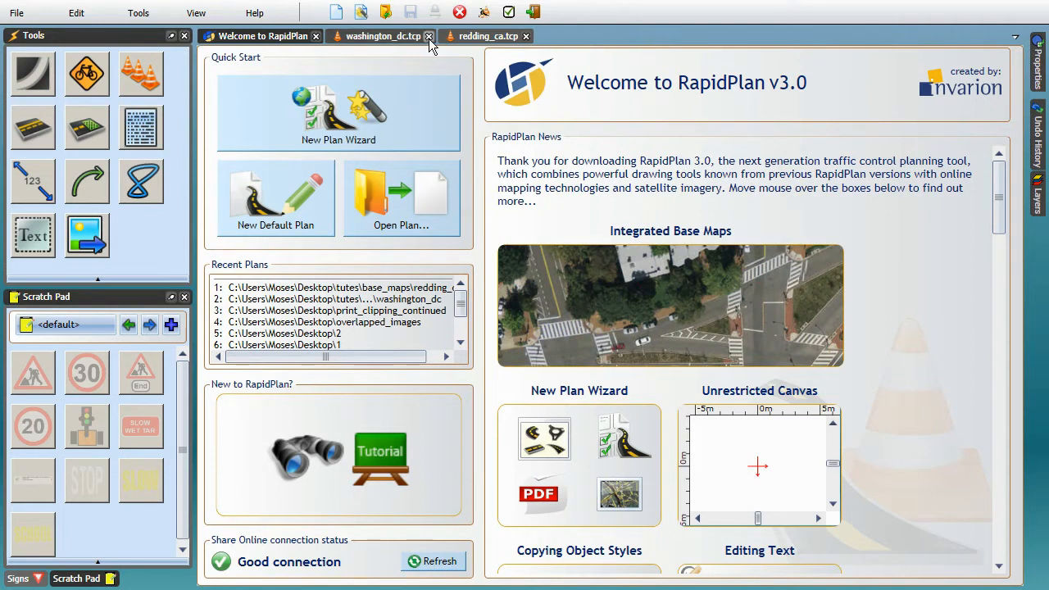
Look over the washington_dc.tcp sample plan and return to the welcome page
click(385, 36)
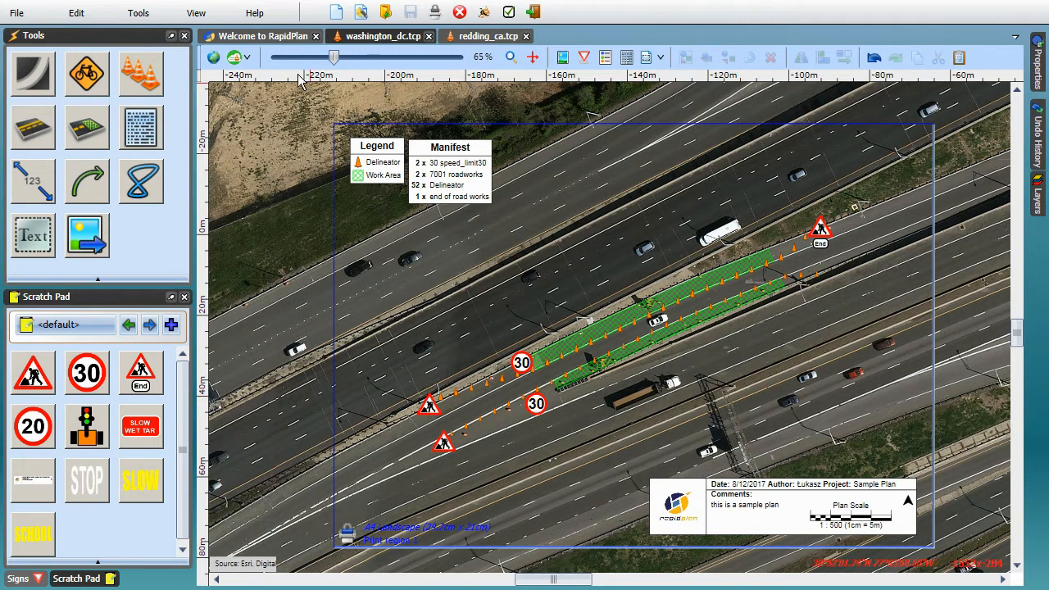
click(279, 36)
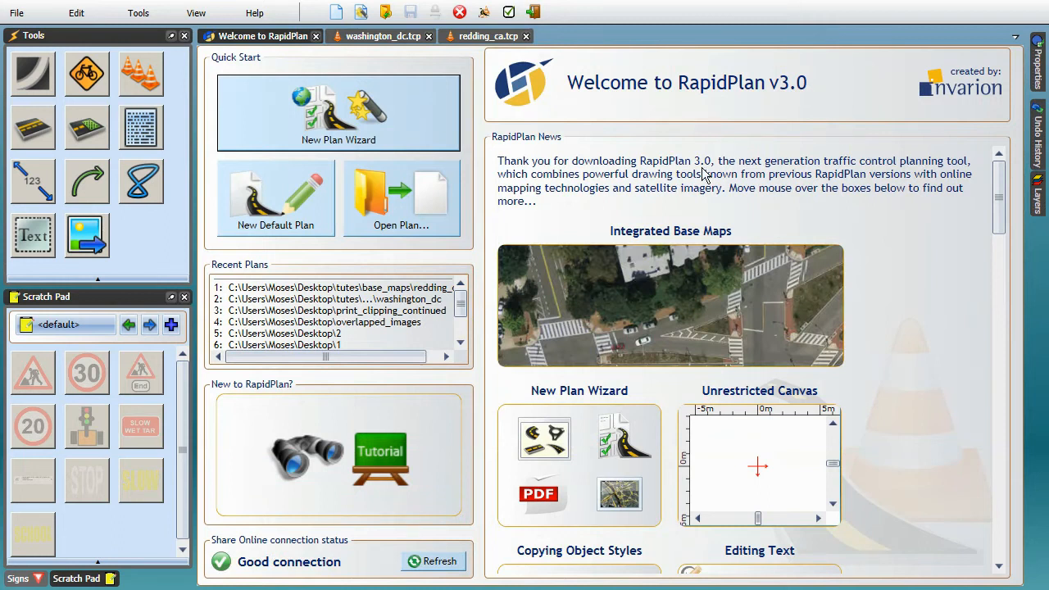
Begin a Base map plan with the New Plan Wizard and choose the 1 : 500 scale
click(388, 116)
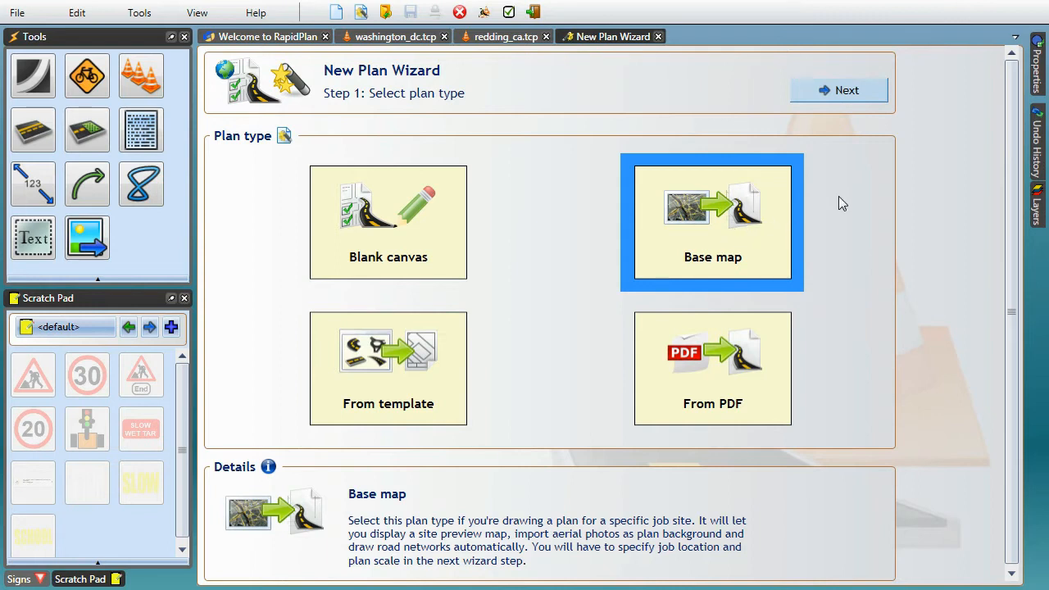
click(855, 92)
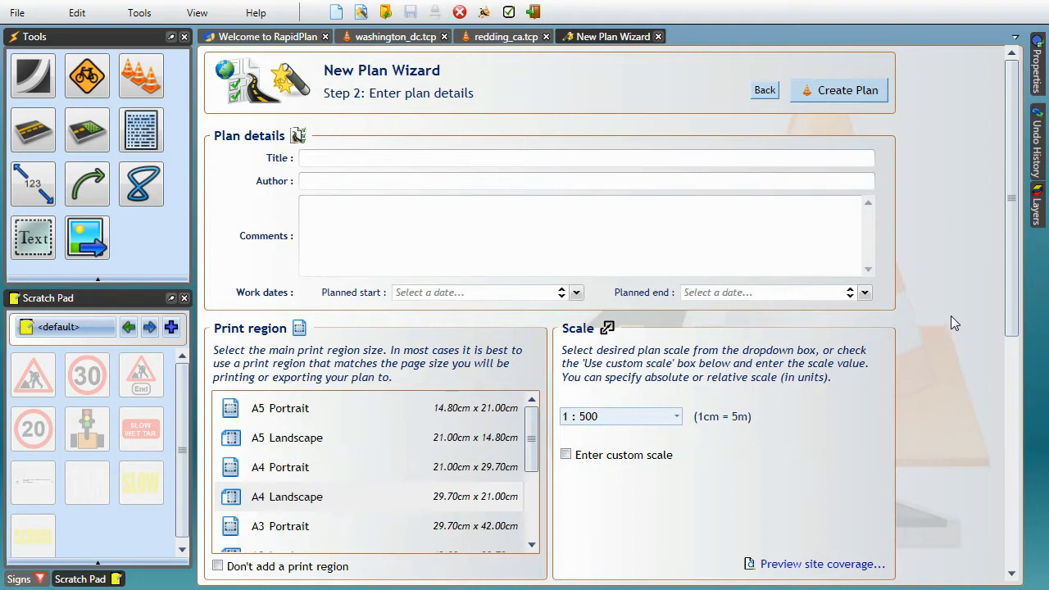
scroll(950, 315, down, 3)
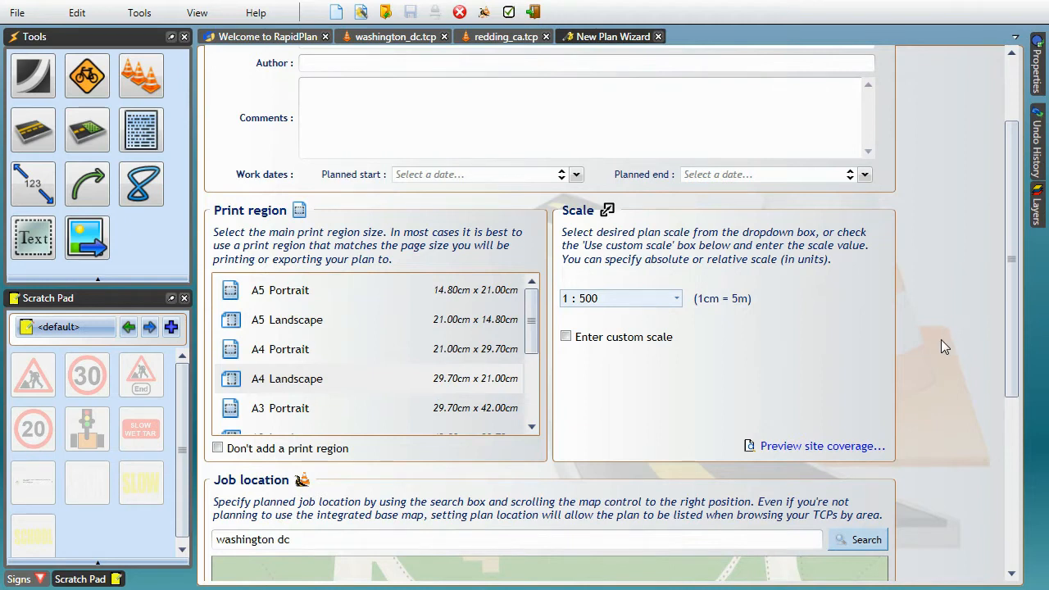
scroll(941, 339, down, 1)
click(677, 260)
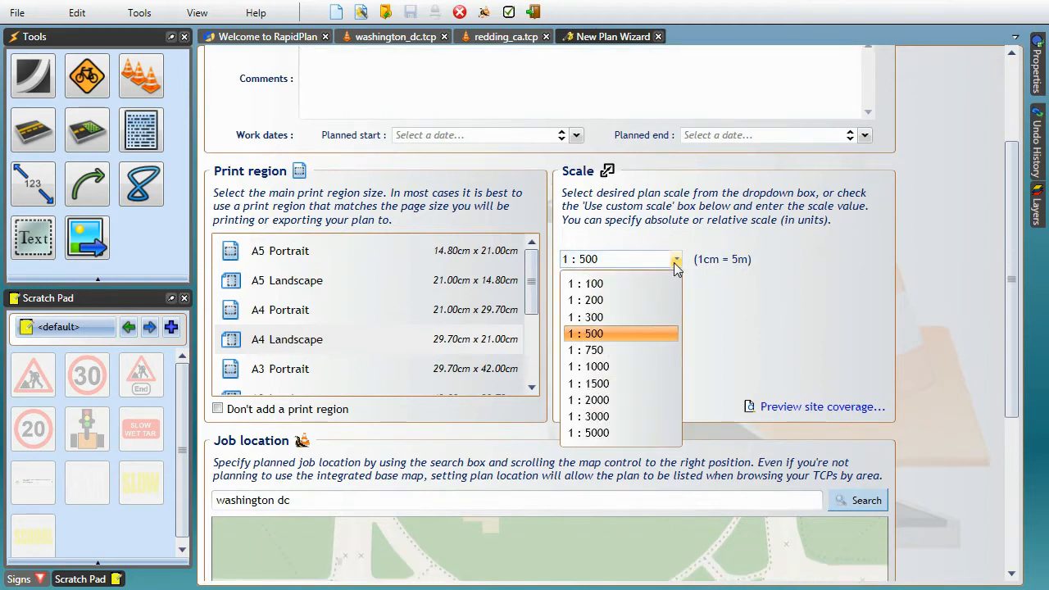
click(648, 334)
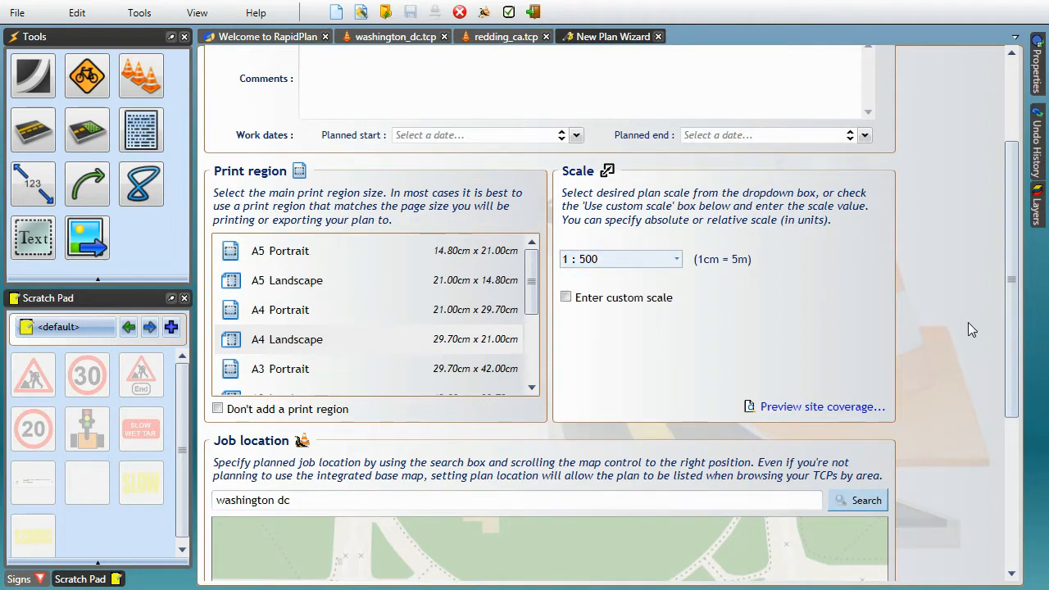
Search the job location map for the coordinates 38.866439942059, -77.0653259754181
scroll(967, 324, down, 7)
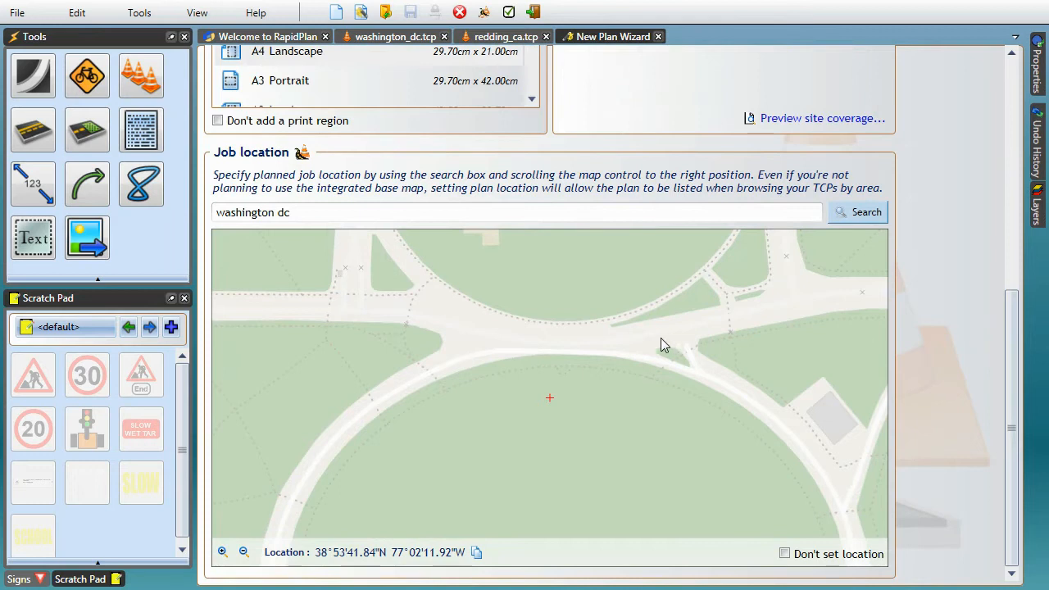
scroll(584, 370, down, 3)
drag(593, 367, 584, 386)
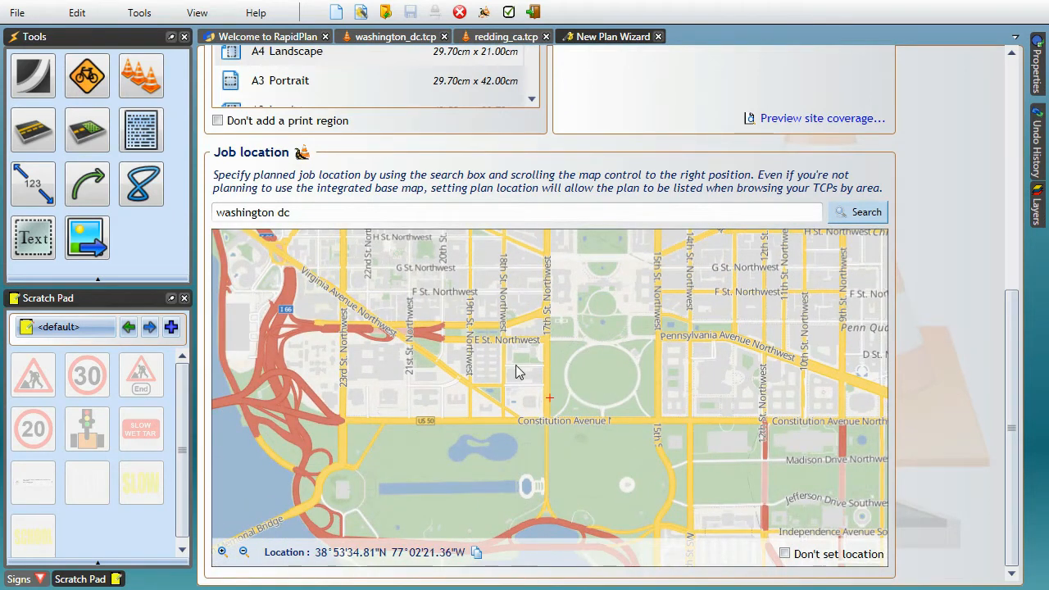
drag(501, 402, 496, 359)
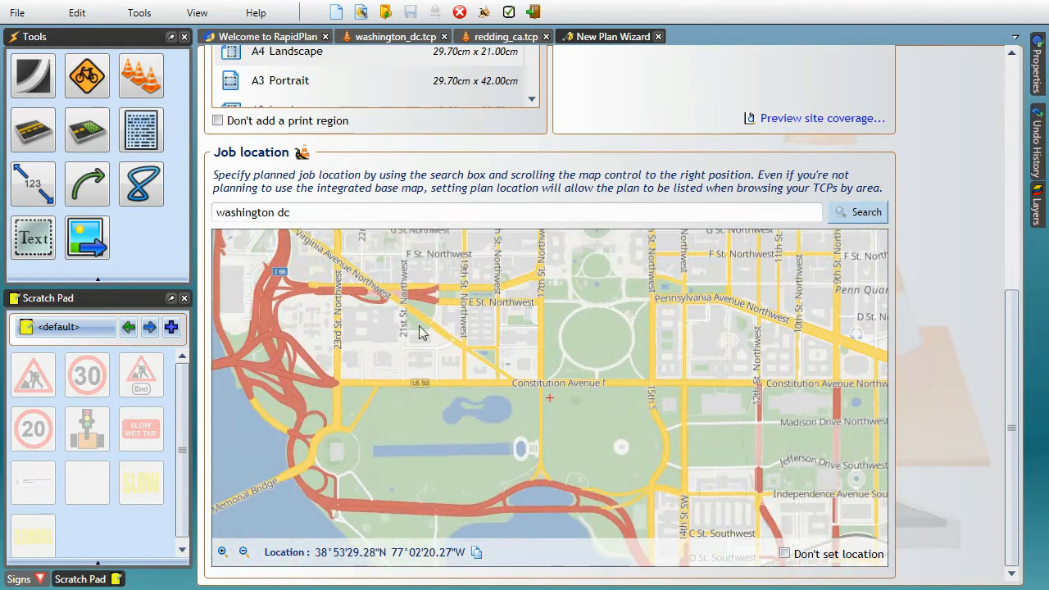
click(321, 216)
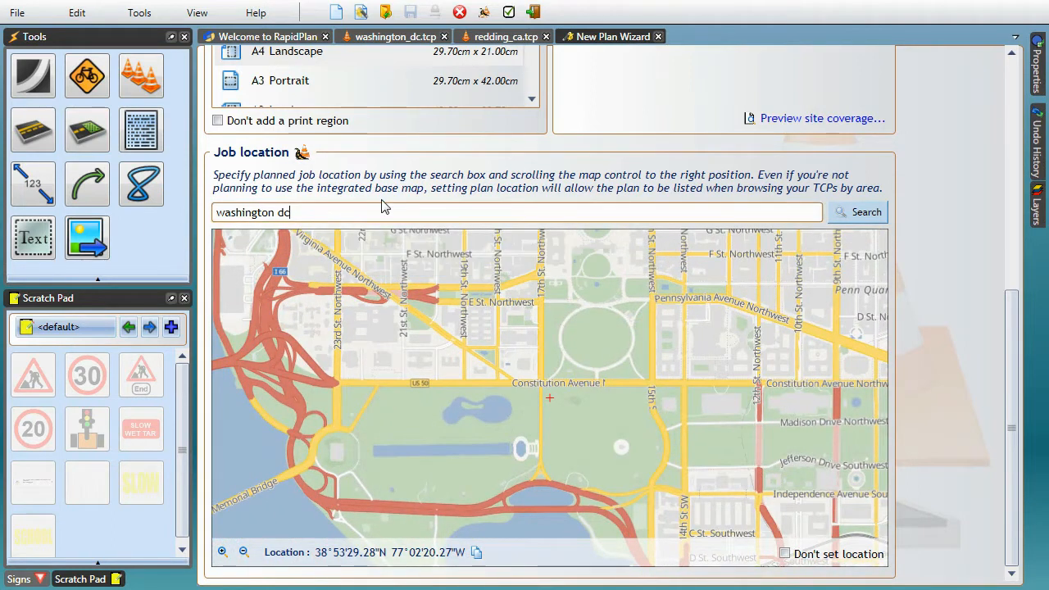
key(ctrl+a)
key(BackSpace)
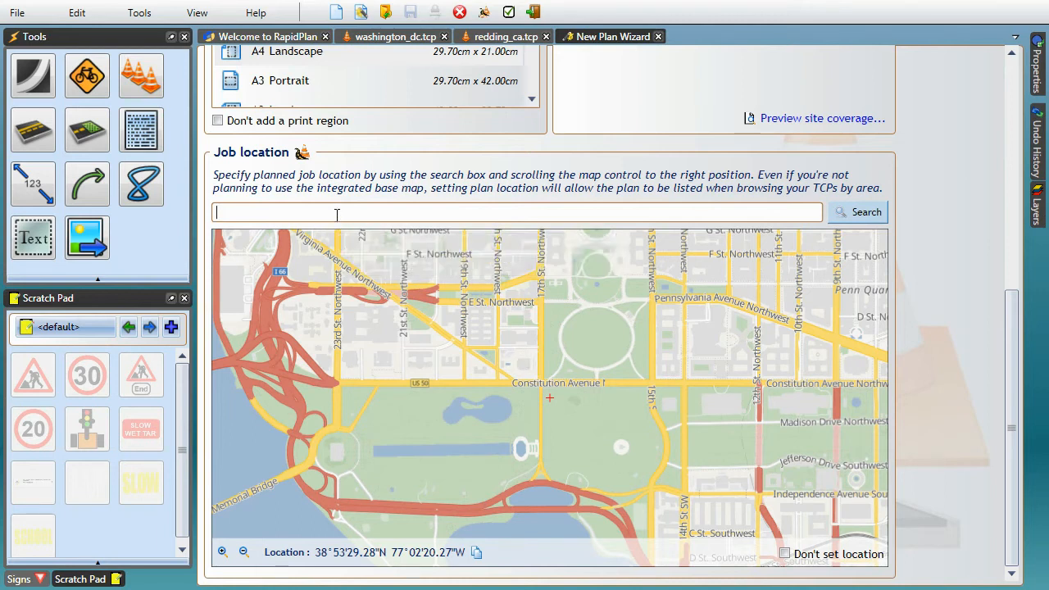
text(38.866439942059, -77.0653259754181)
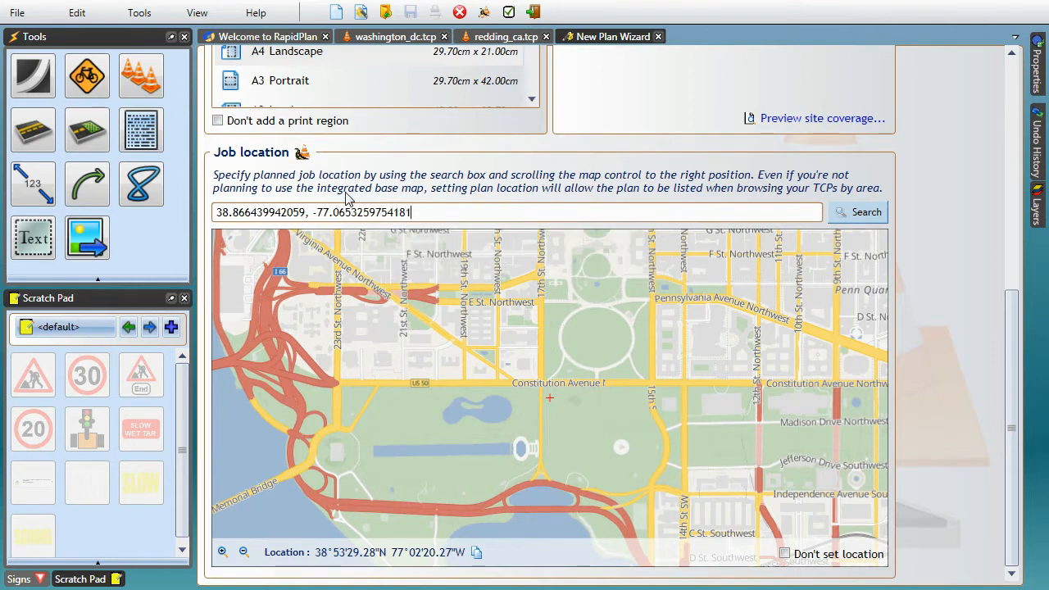
click(857, 212)
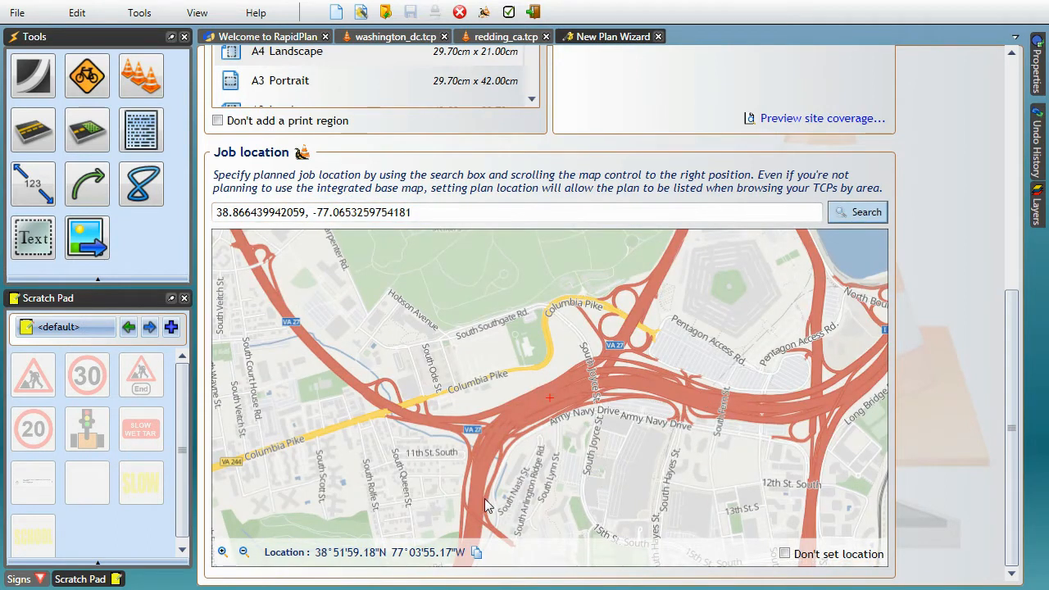
Fine-tune the job location on the highway at about 38°51'59.60"N 77°03'52.43"W, create the plan and dismiss the base map notice
click(550, 397)
scroll(570, 391, up, 2)
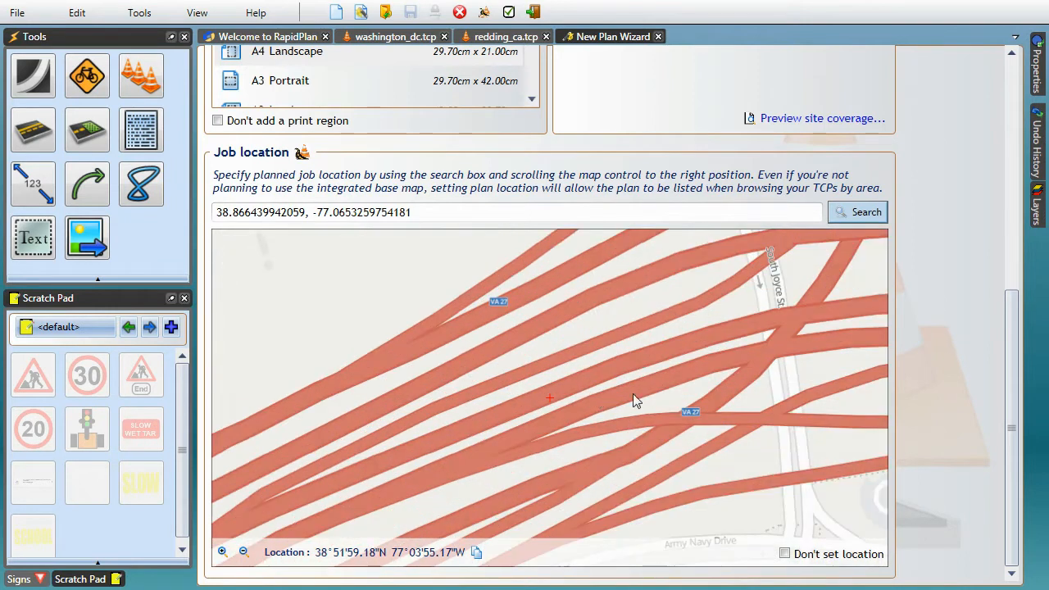
drag(669, 402, 699, 369)
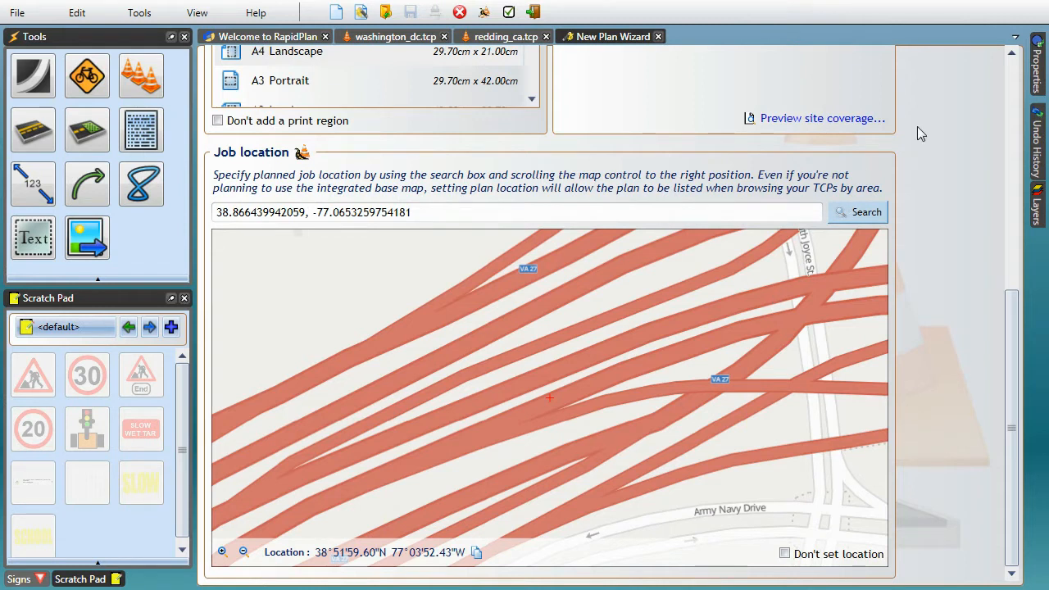
drag(1010, 356, 1007, 123)
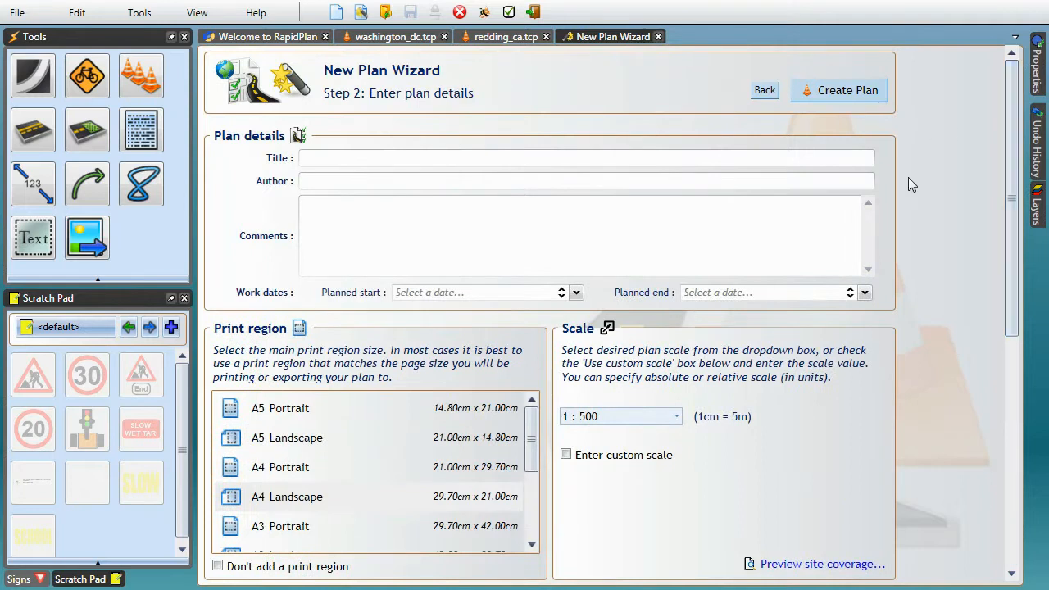
click(834, 94)
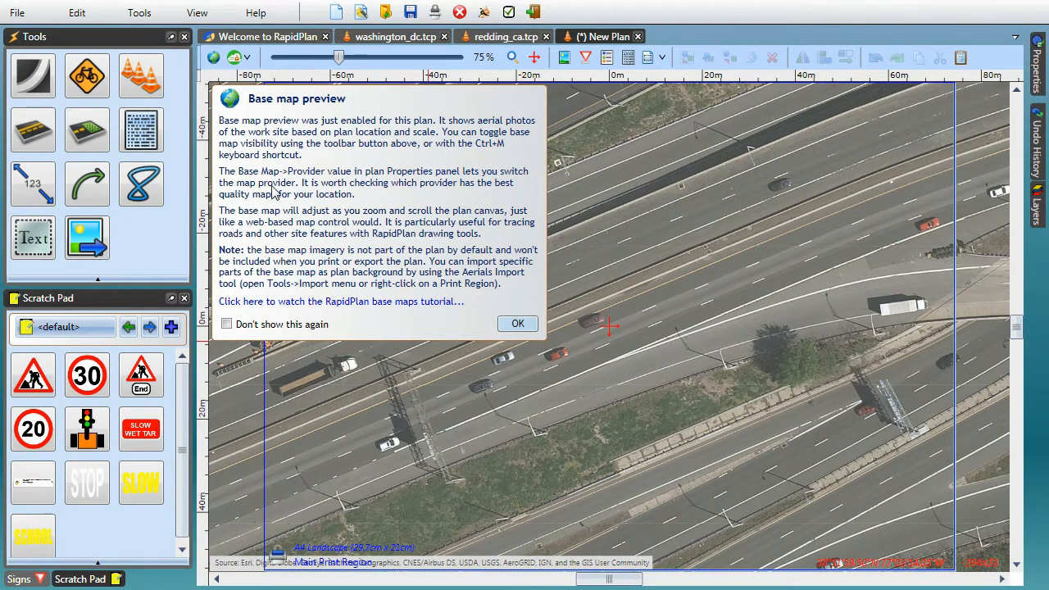
click(520, 325)
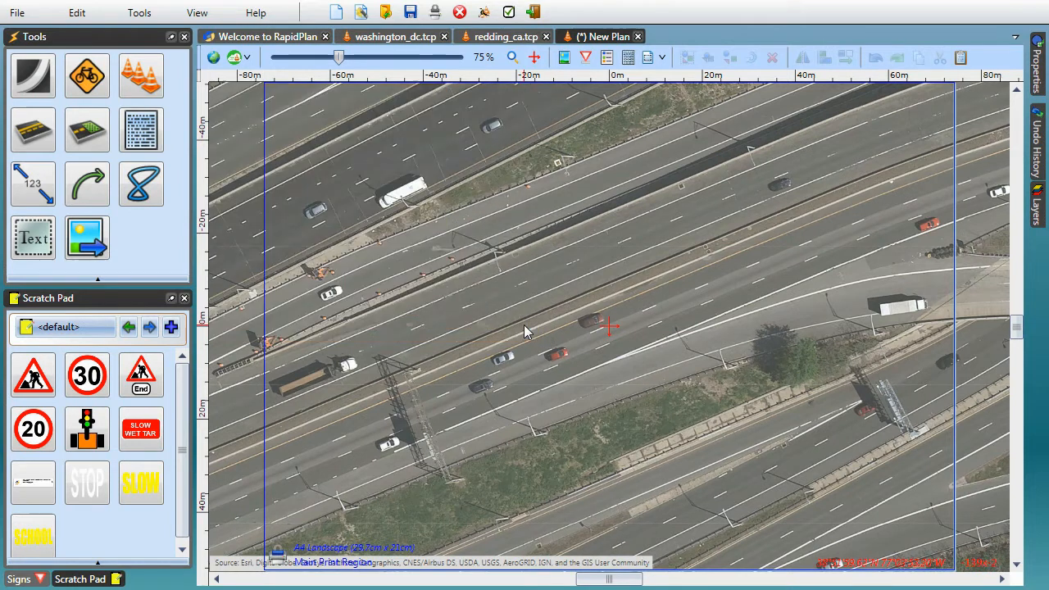
Turn the base map preview off and back on
click(213, 57)
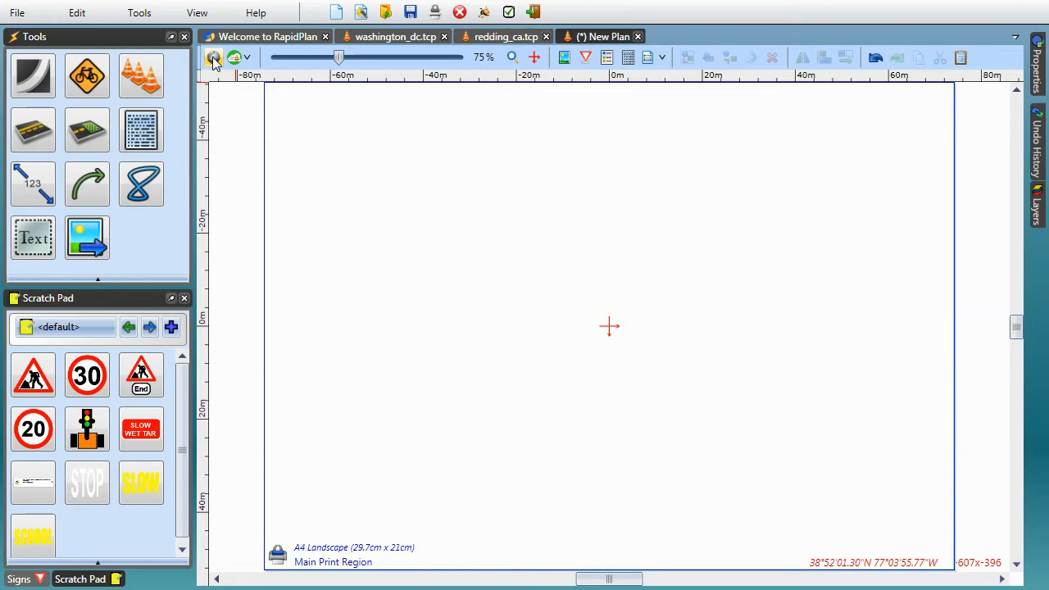
click(213, 57)
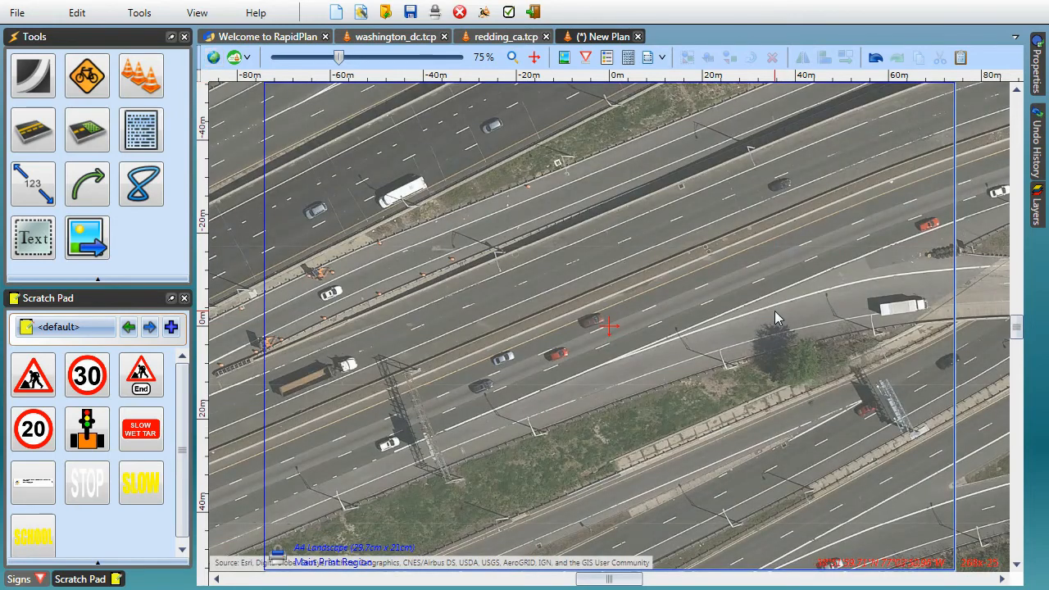
Examine the base map imagery of the surrounding area in overview and close up around the oval pool, and return to the plan origin
scroll(775, 311, down, 5)
middle_drag(786, 393, 592, 239)
middle_drag(898, 363, 709, 269)
middle_drag(754, 229, 577, 358)
middle_drag(734, 391, 579, 241)
middle_drag(810, 358, 671, 204)
middle_drag(828, 346, 694, 217)
middle_drag(825, 279, 650, 208)
middle_drag(903, 309, 761, 288)
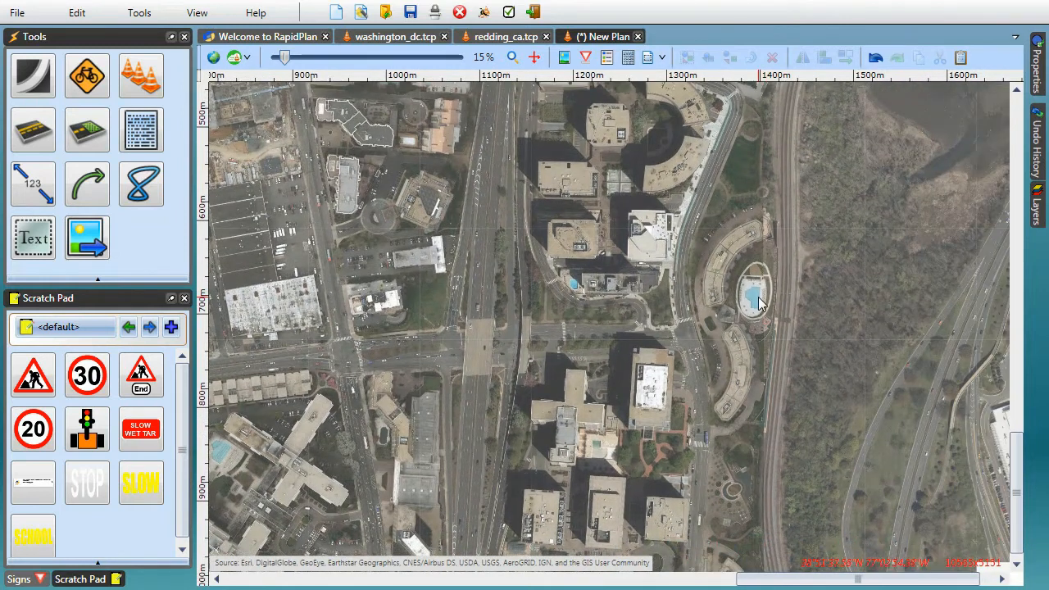
scroll(763, 295, up, 5)
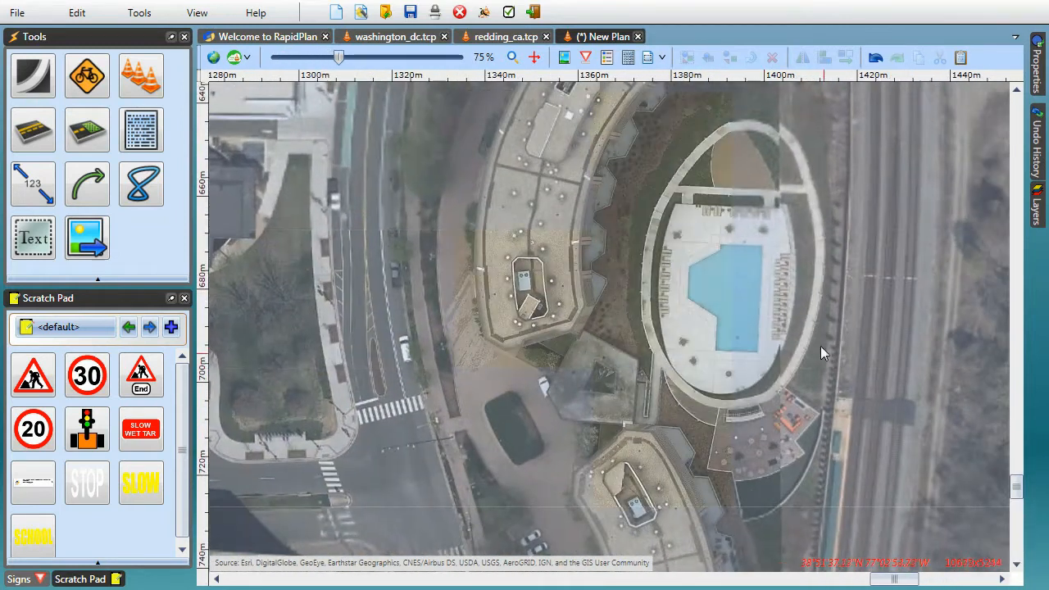
middle_drag(882, 350, 714, 246)
middle_drag(854, 363, 673, 285)
scroll(606, 261, up, 3)
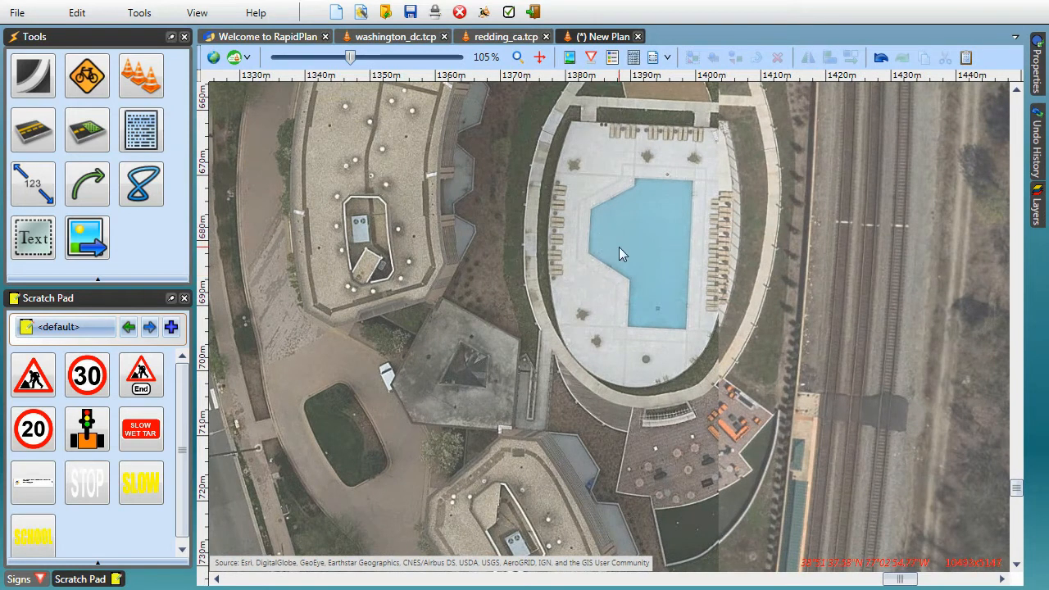
scroll(609, 265, up, 1)
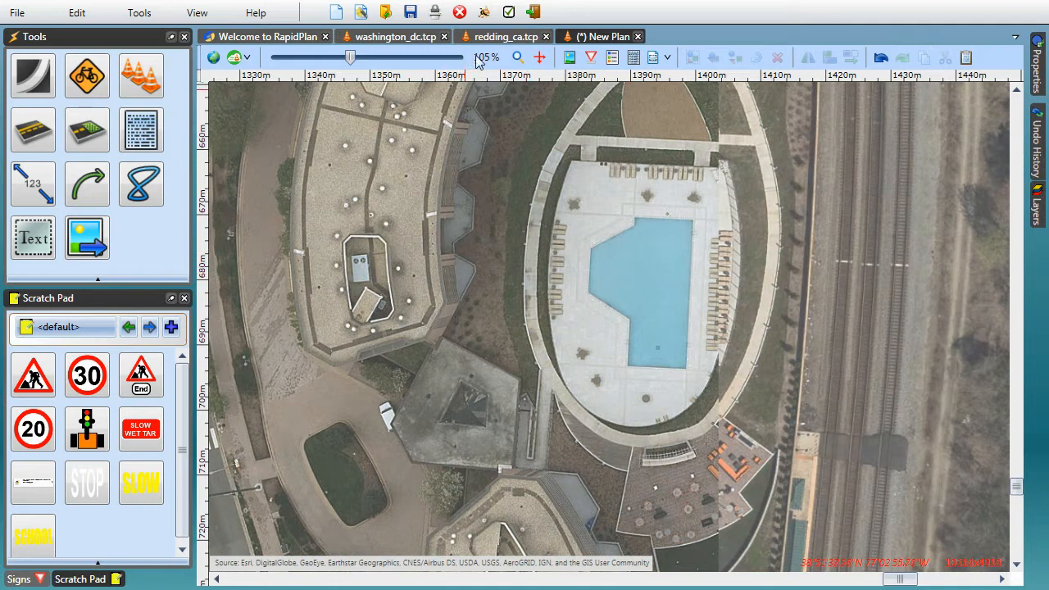
click(538, 57)
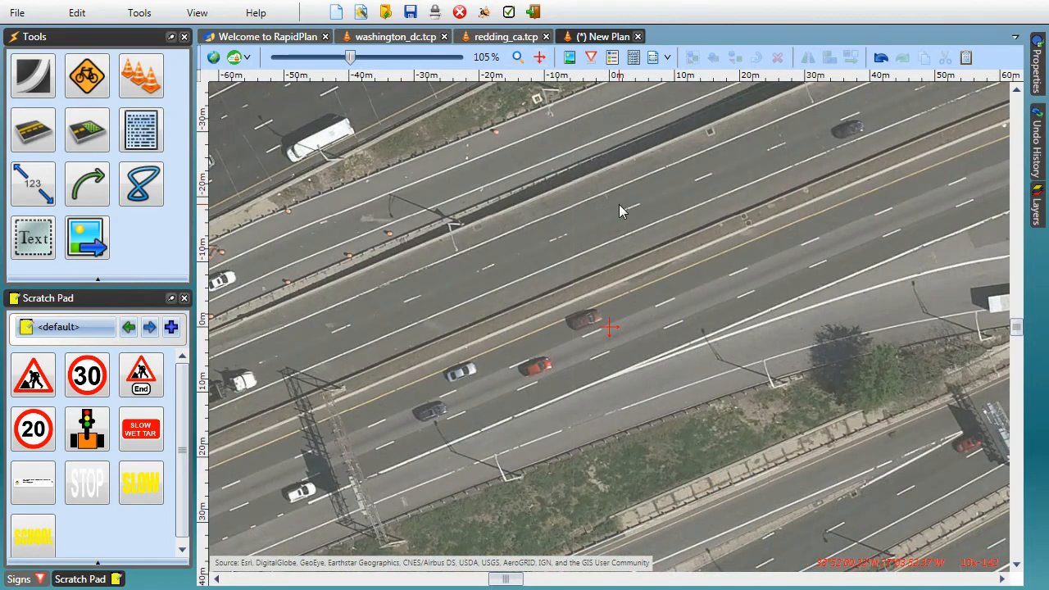
Try the Bing Hybrid and Omniscale base map providers on the plan, and switch back to ArcGIS World
ctrl+scroll(619, 206, down, 8)
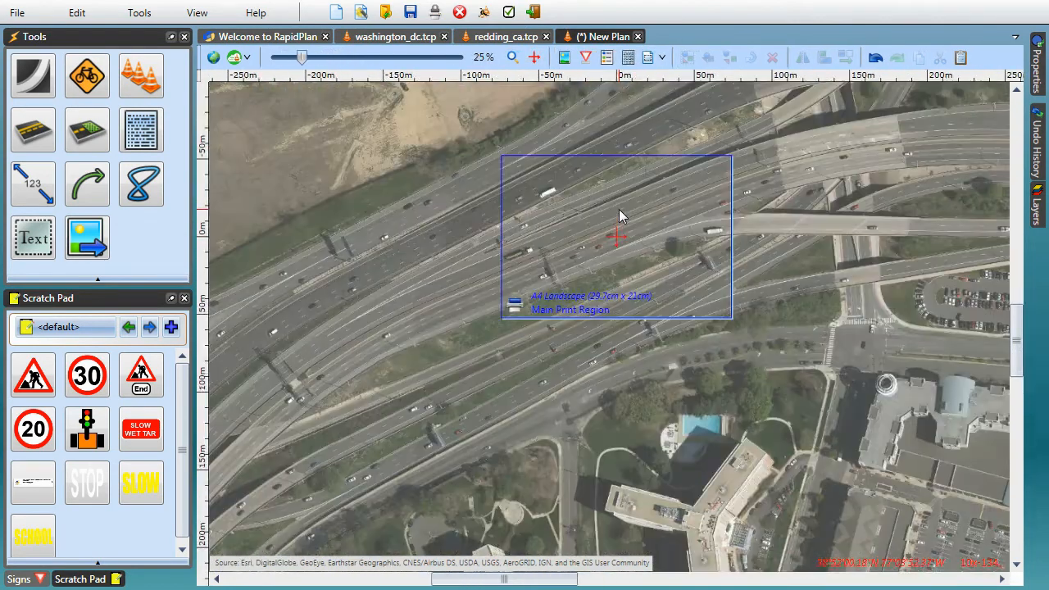
middle_drag(734, 213, 733, 263)
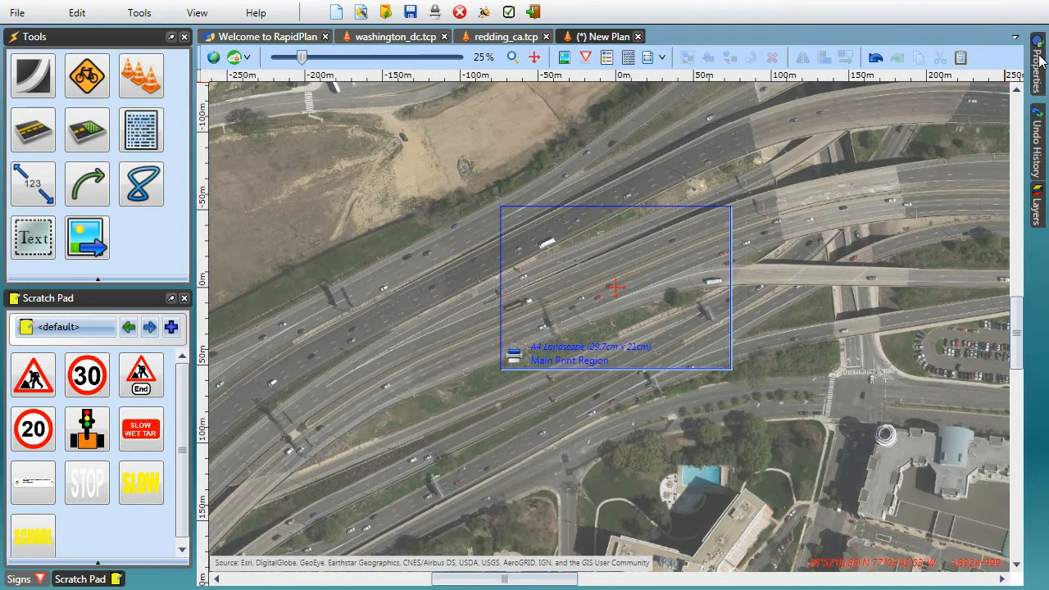
click(1039, 59)
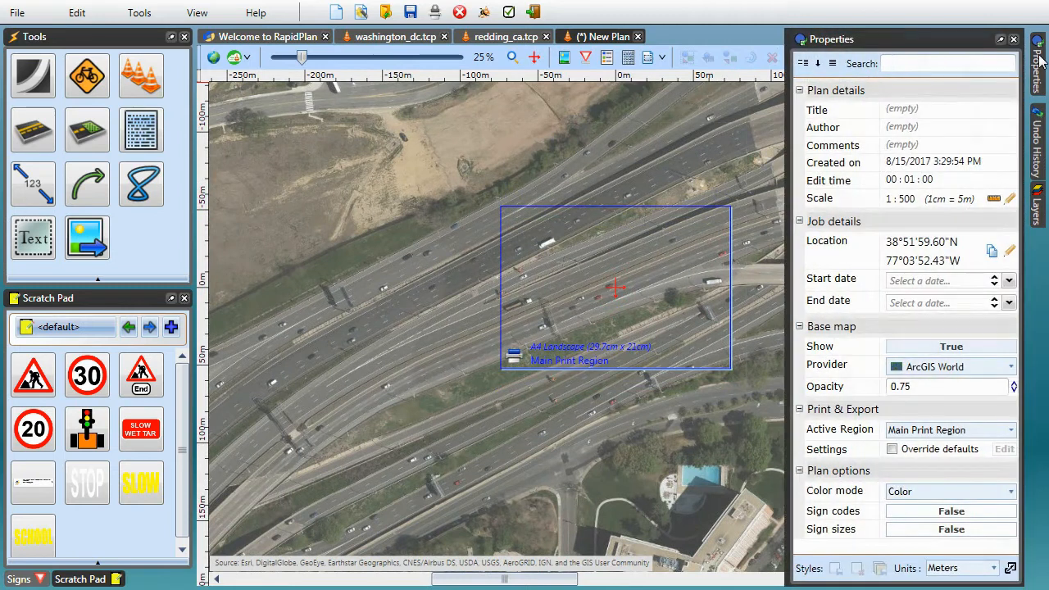
click(1011, 369)
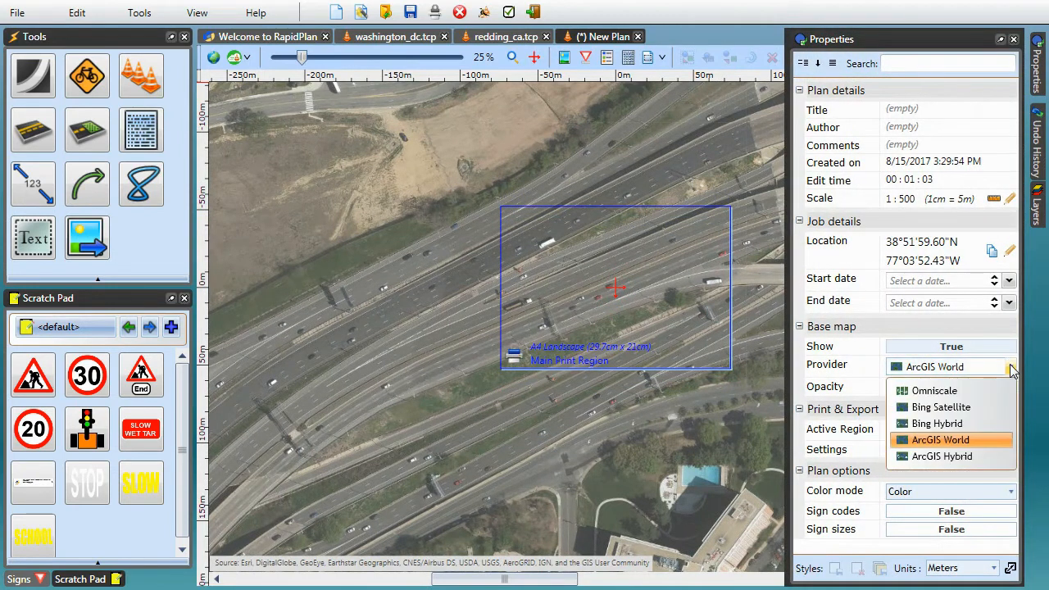
click(937, 424)
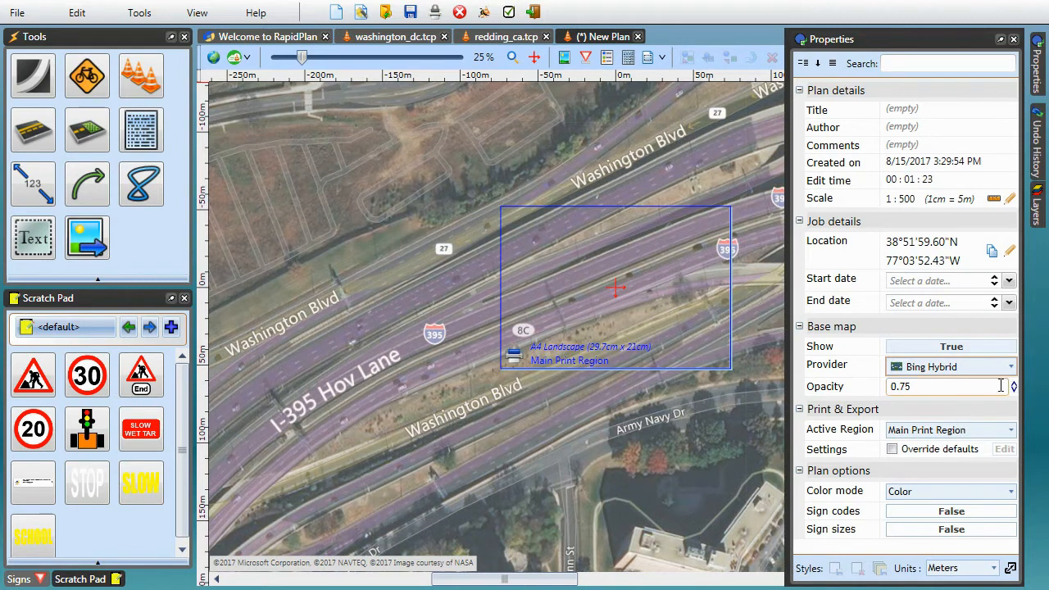
click(951, 367)
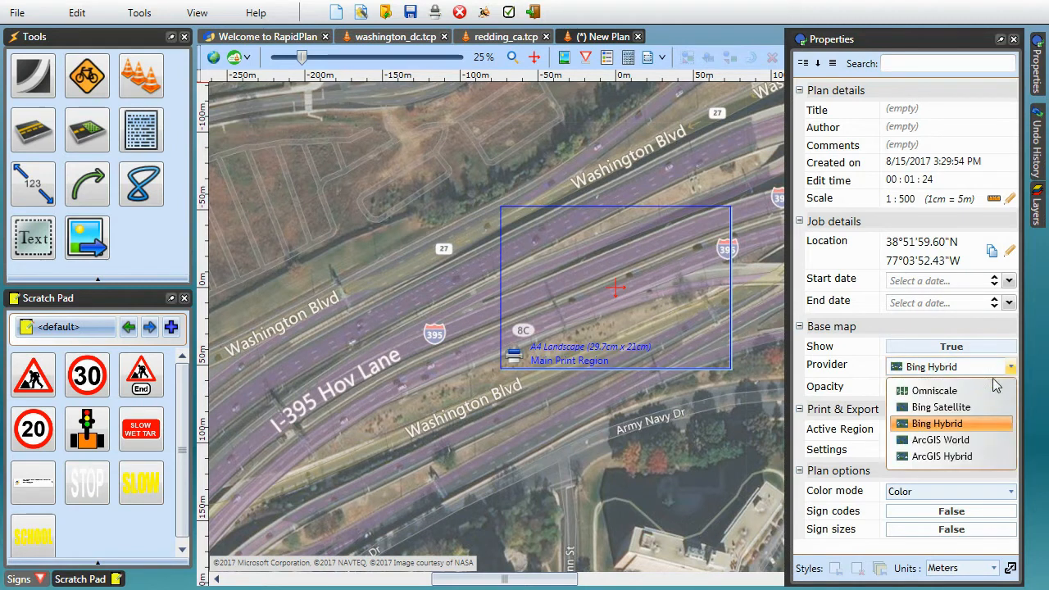
click(934, 392)
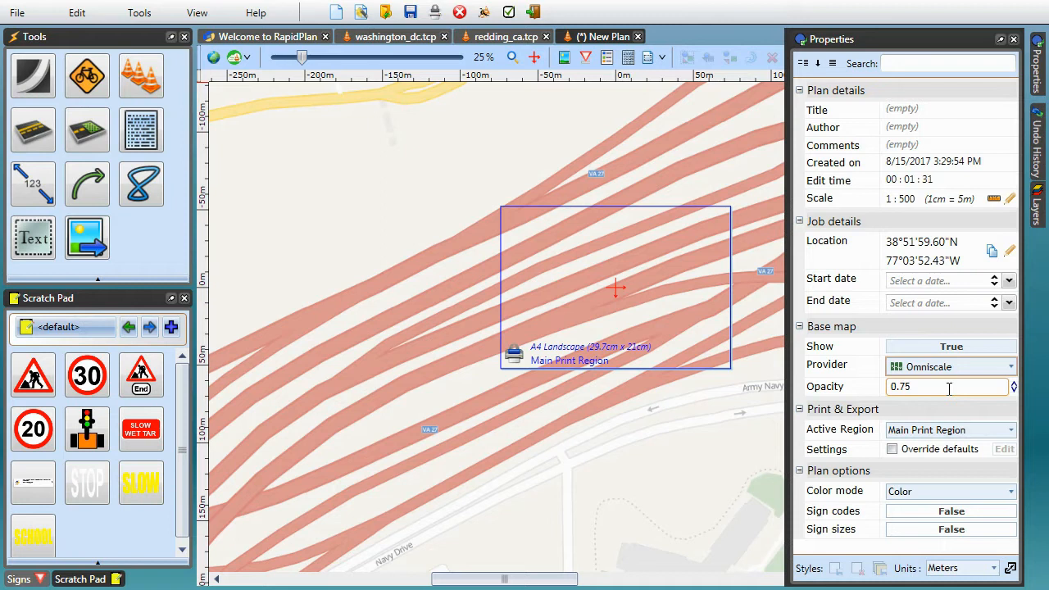
click(1010, 368)
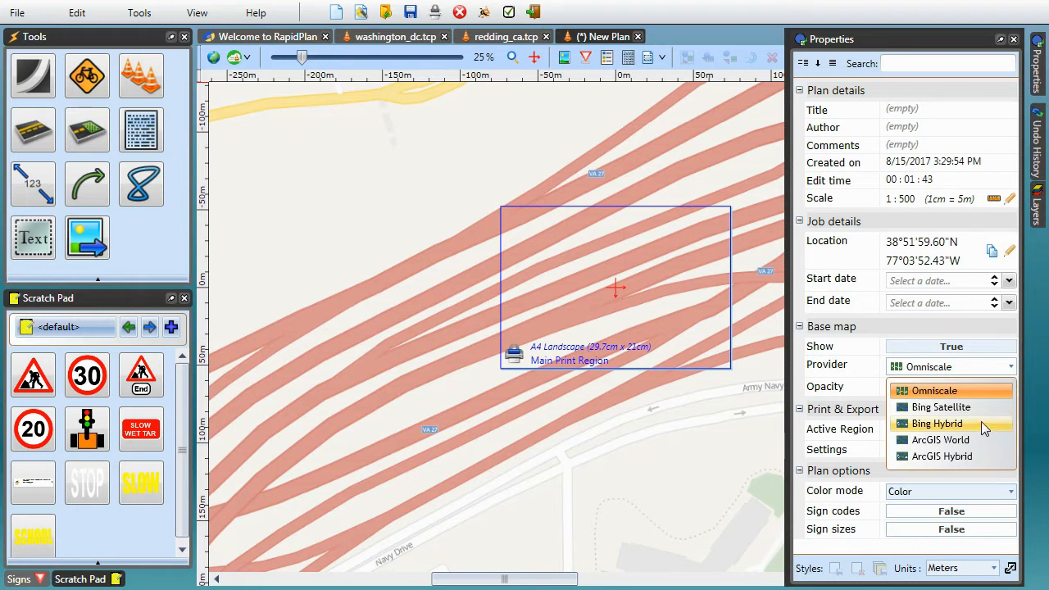
click(943, 440)
Move the main print region west along the highway so it covers the roadworks, with its east edge near the plan origin
mouse_move(512, 59)
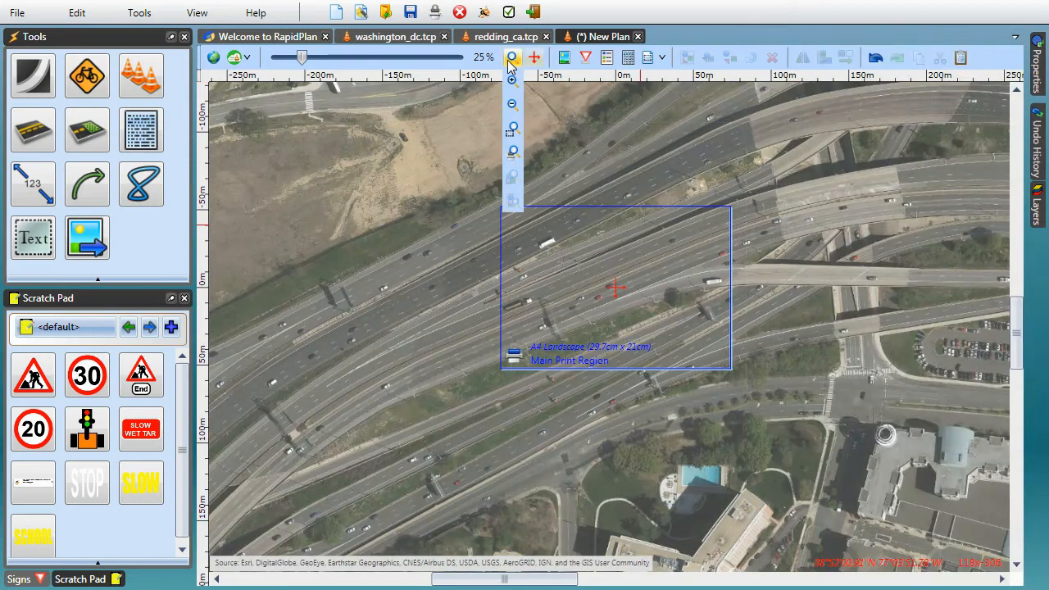
click(512, 154)
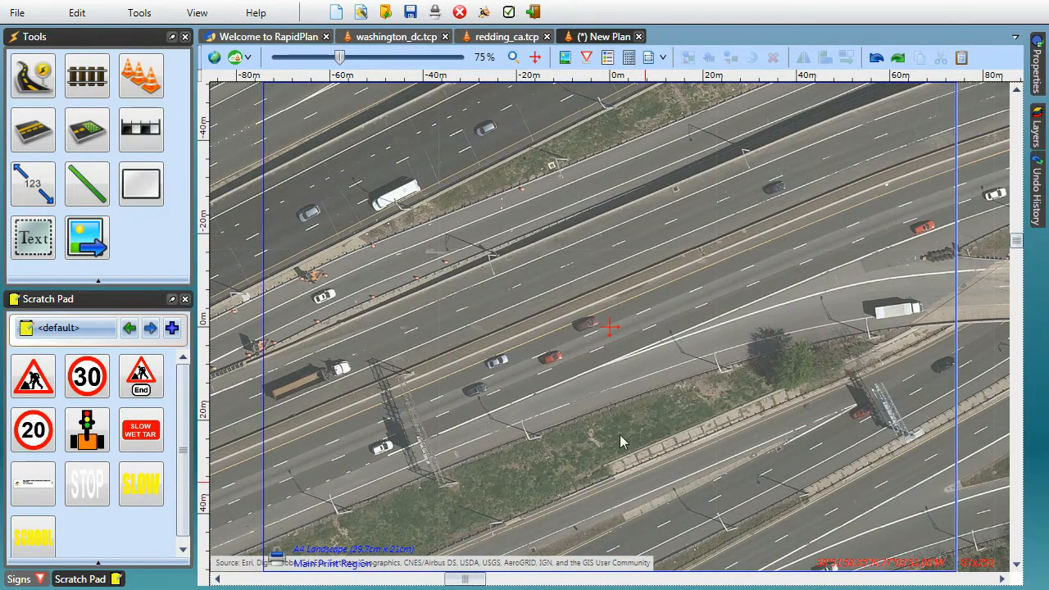
scroll(430, 314, down, 3)
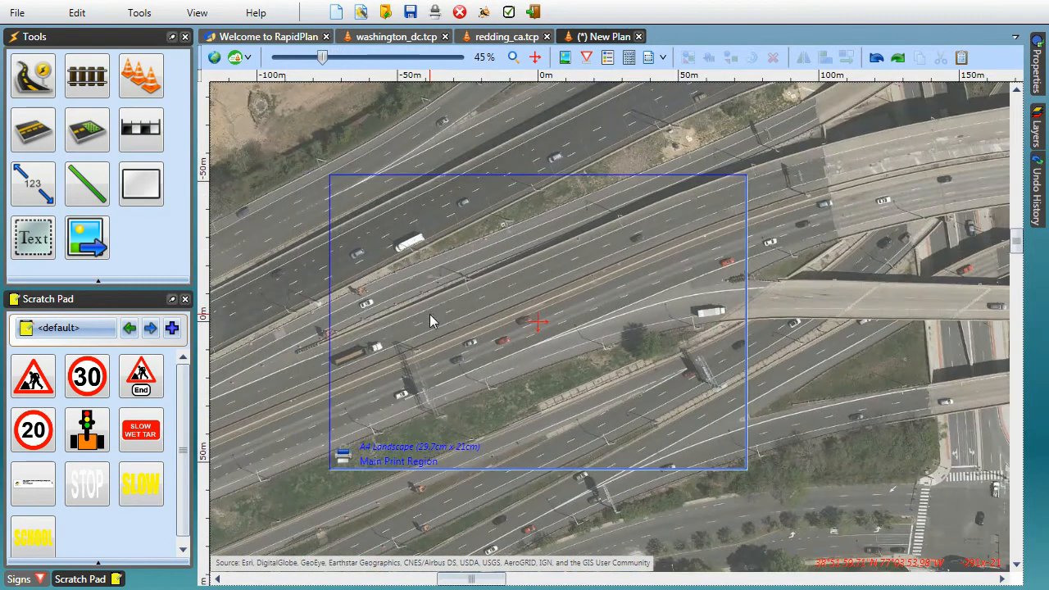
middle_drag(425, 308, 656, 322)
drag(489, 469, 266, 504)
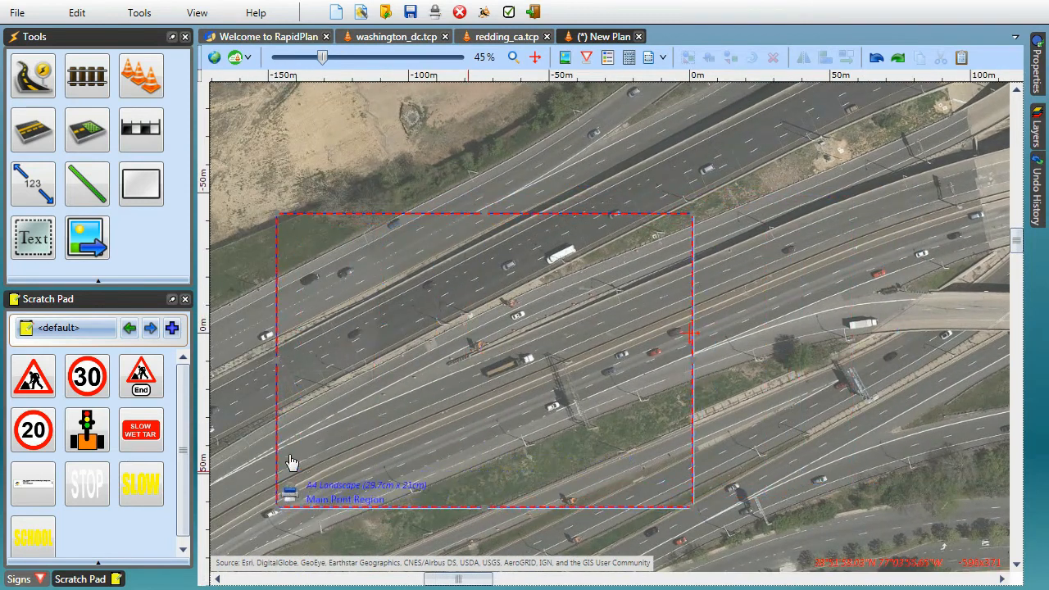
click(508, 352)
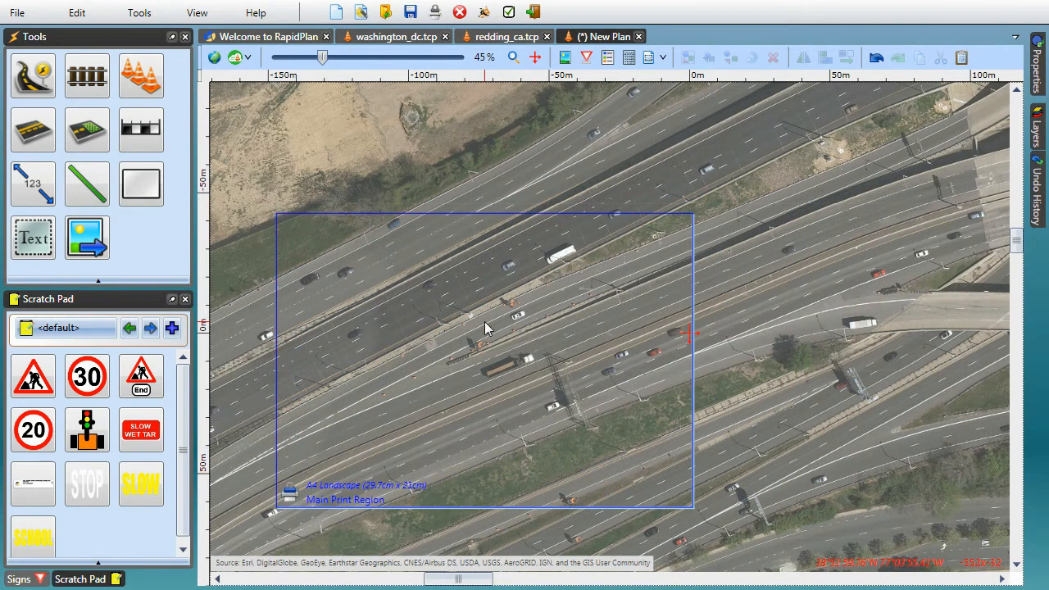
Draw a straight green work area along the closed lane beside the construction vehicles, inside the print region
scroll(488, 323, up, 2)
middle_drag(443, 395, 566, 352)
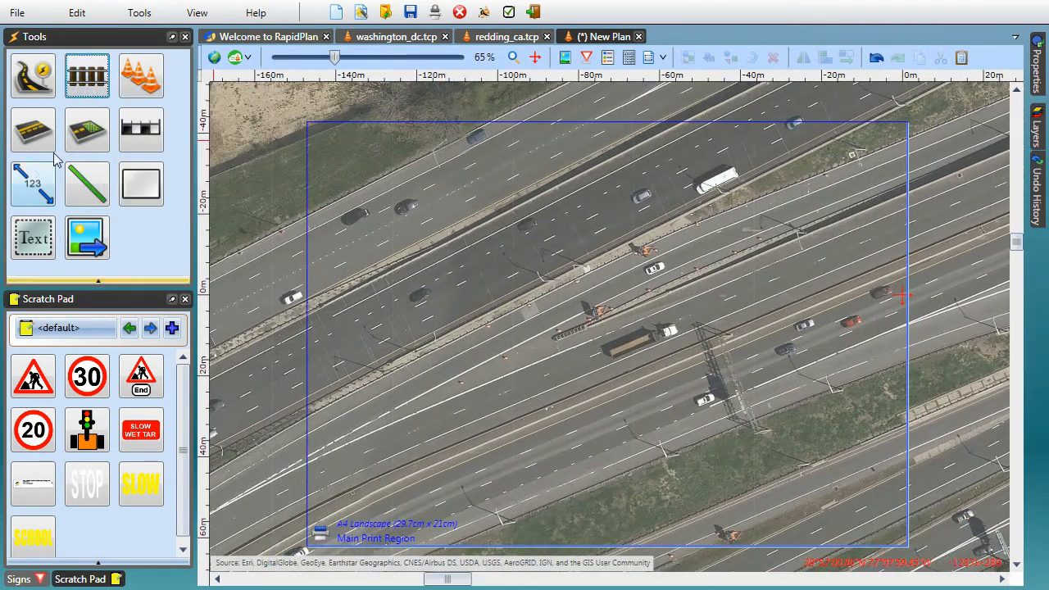
click(698, 239)
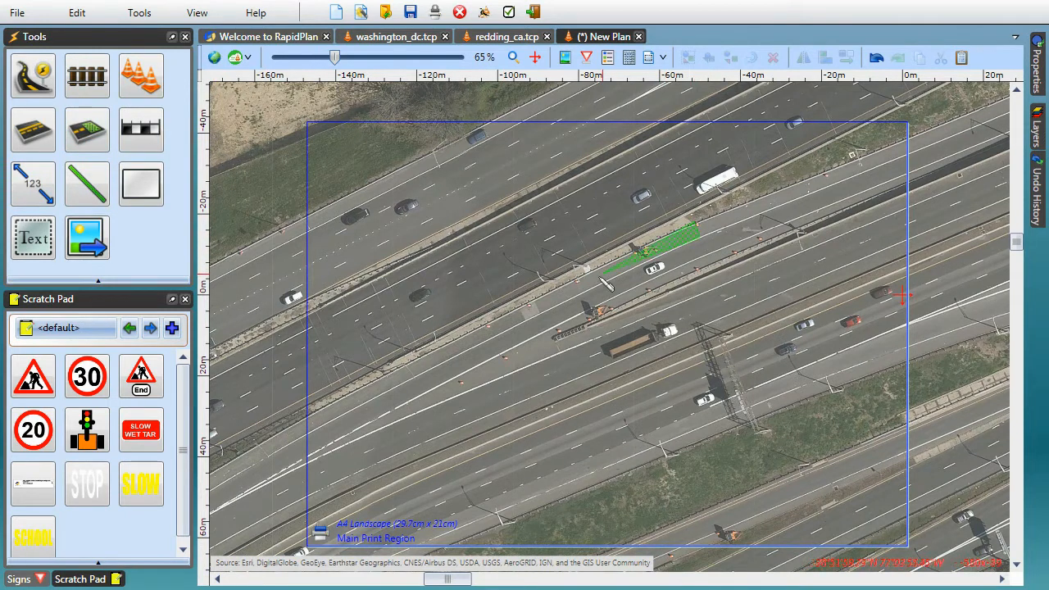
click(488, 328)
right_click(560, 307)
Place a line of delineator cones along the south edge of the work area, extending beyond it at both ends
click(149, 79)
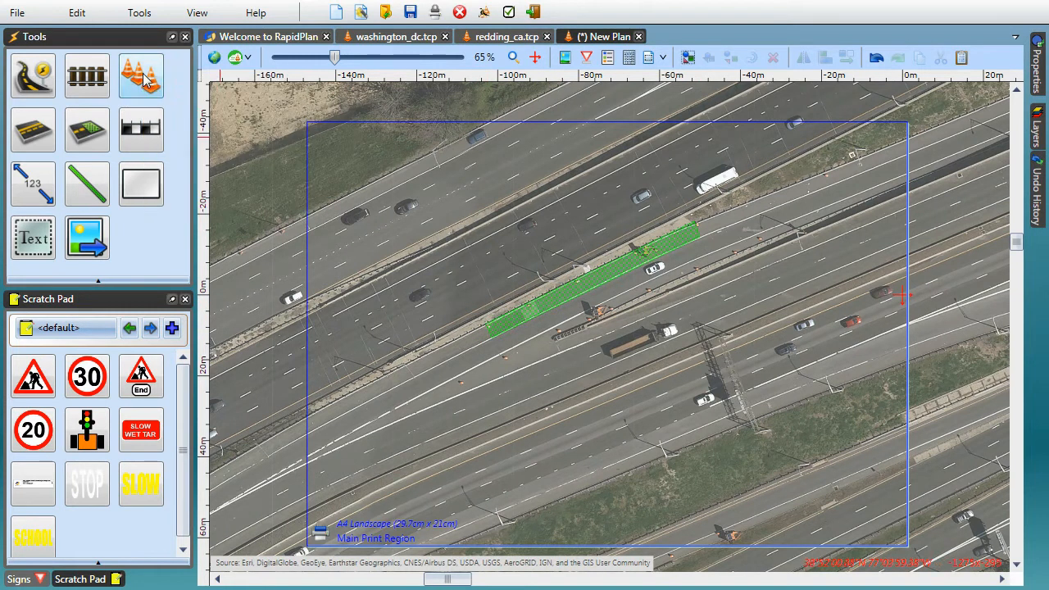
click(414, 357)
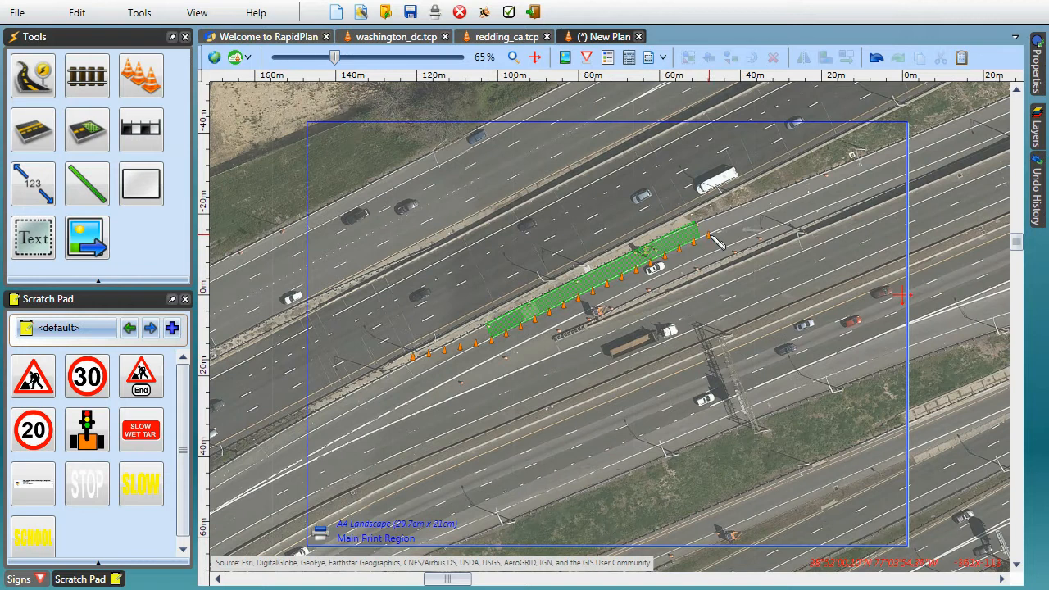
click(755, 206)
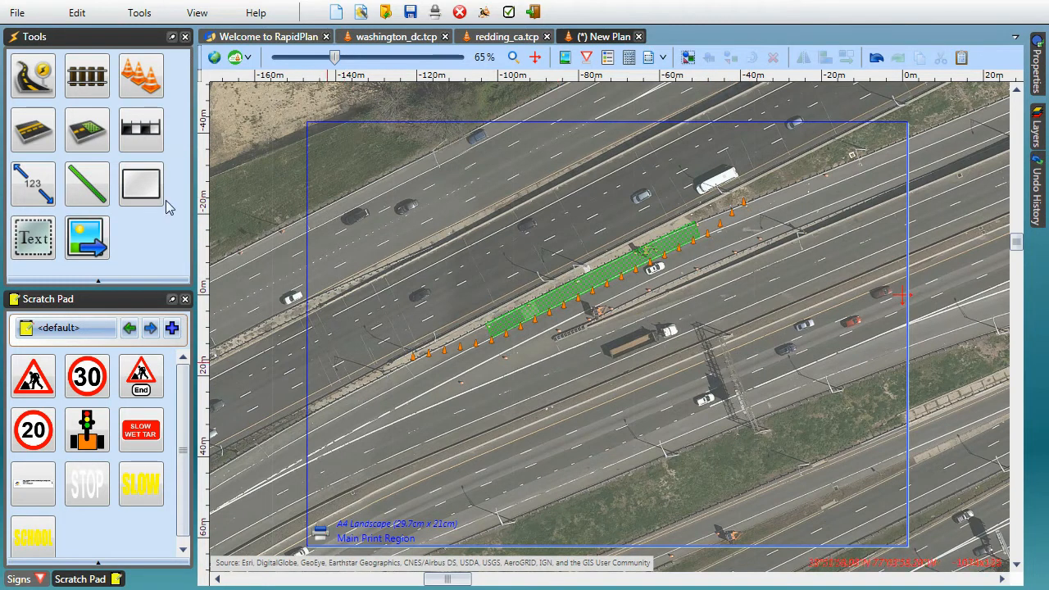
Place the roadworks and 30 speed limit signs near the cone line's west end and the end-of-roadworks sign at its east end
drag(32, 379, 384, 382)
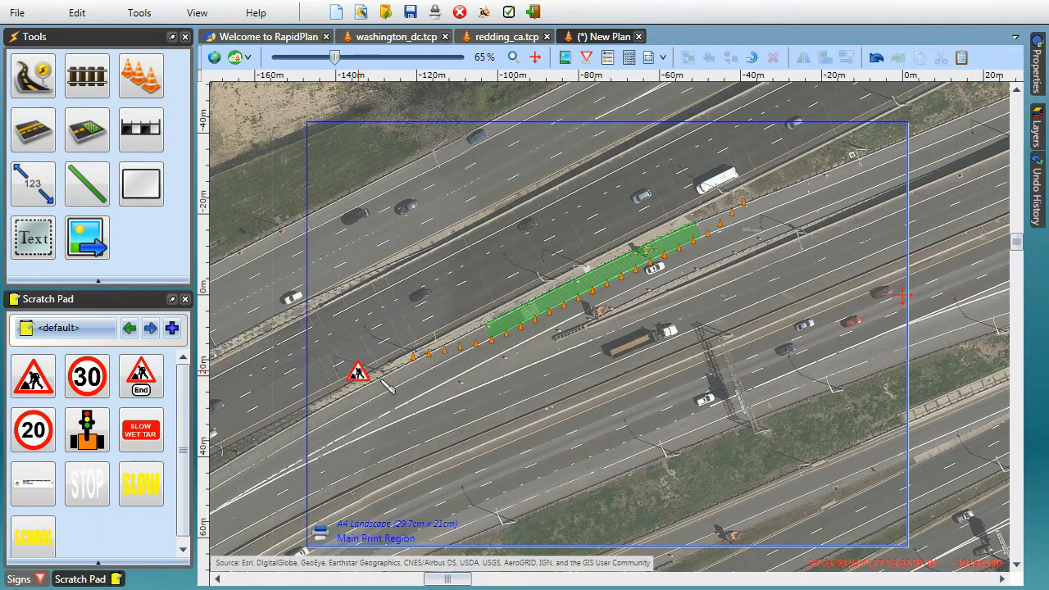
click(393, 373)
right_click(408, 384)
click(87, 376)
click(459, 340)
click(160, 384)
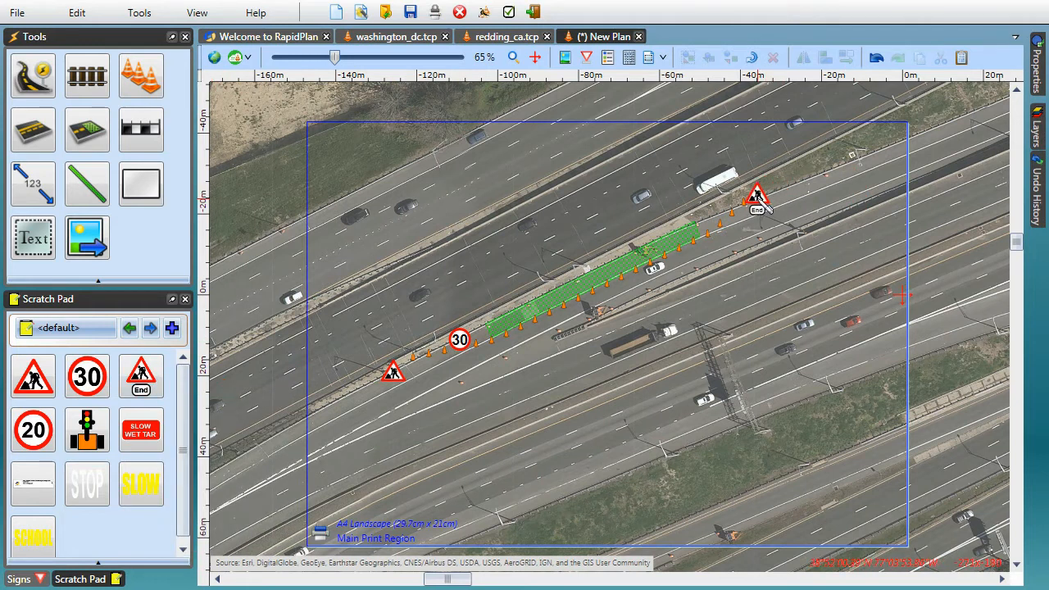
click(757, 196)
right_click(850, 214)
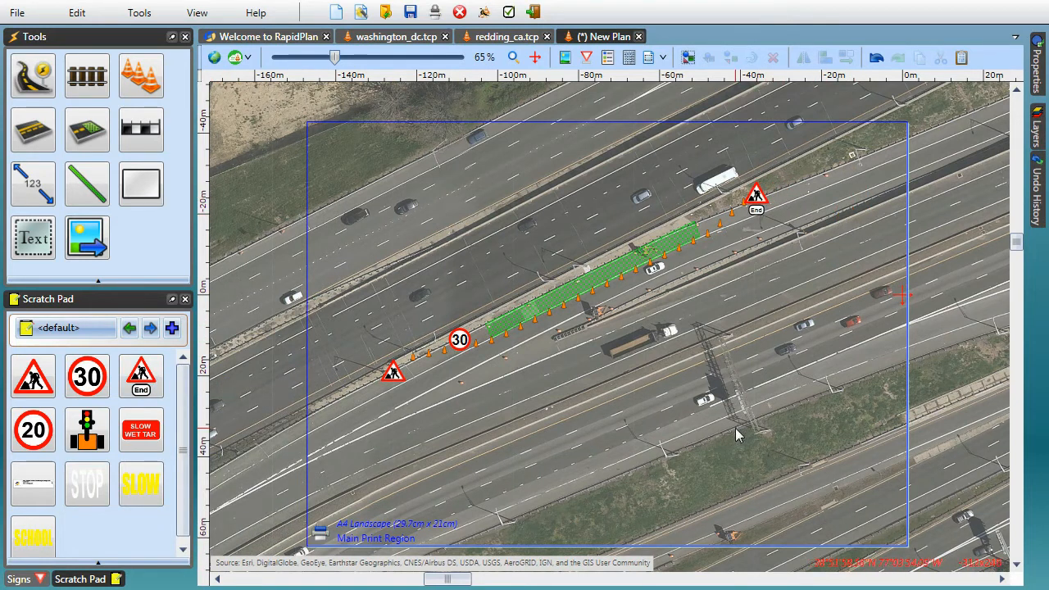
Shift the print region slightly northwest and place the title block with north arrow and plan scale bar in its southeast corner
drag(324, 538, 293, 512)
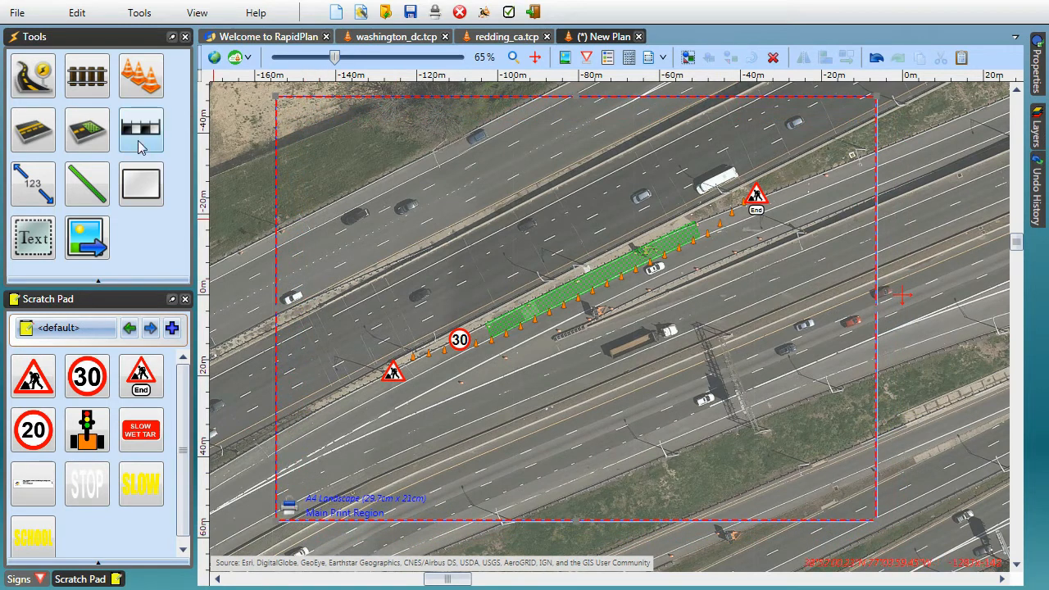
click(33, 482)
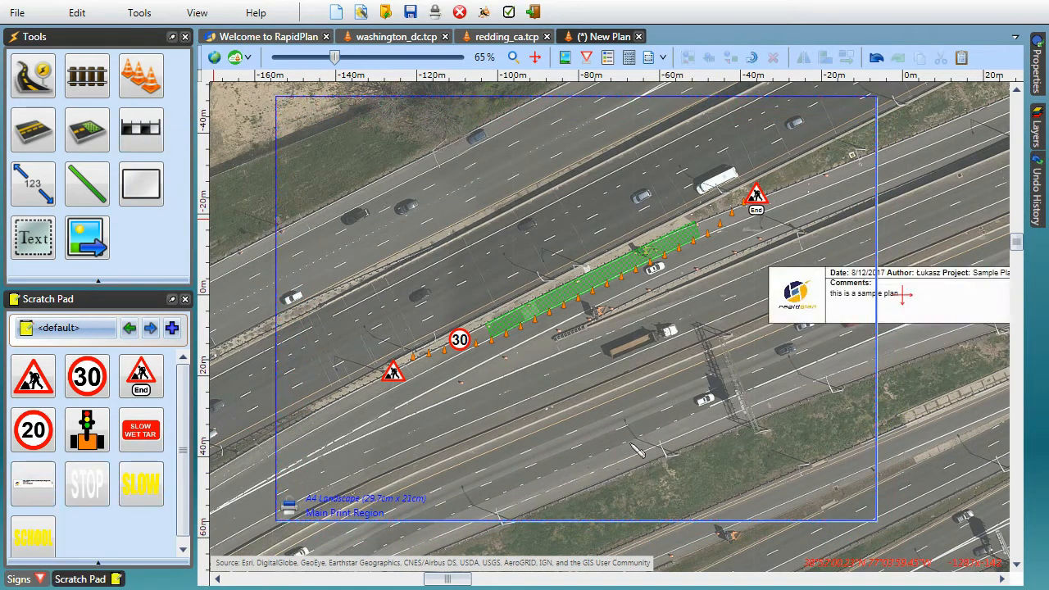
click(730, 478)
click(135, 131)
click(788, 485)
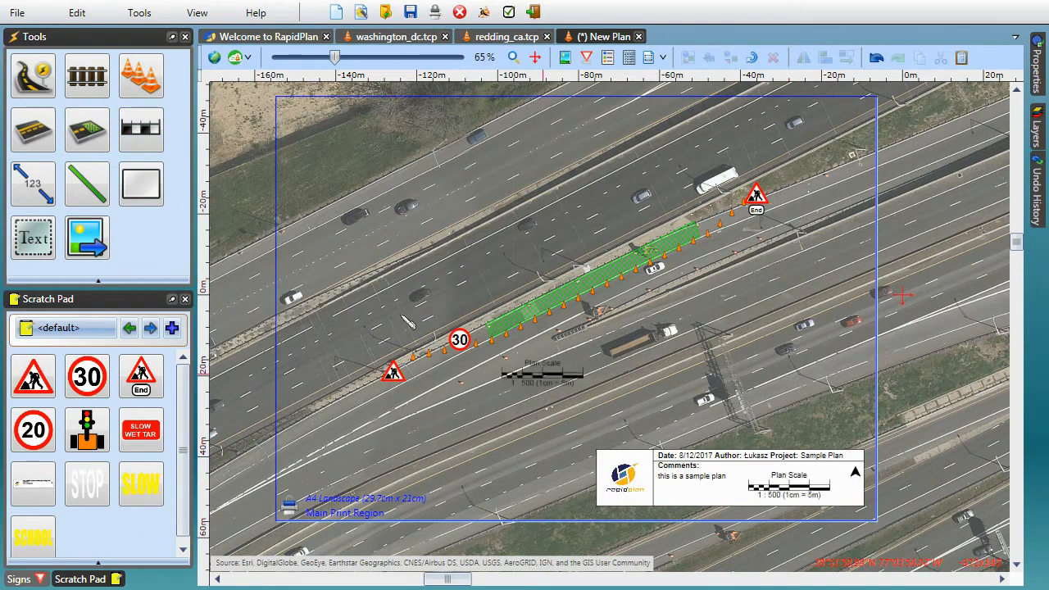
Add a legend and a manifest side by side in the northwest corner of the print region
mouse_move(158, 148)
click(271, 173)
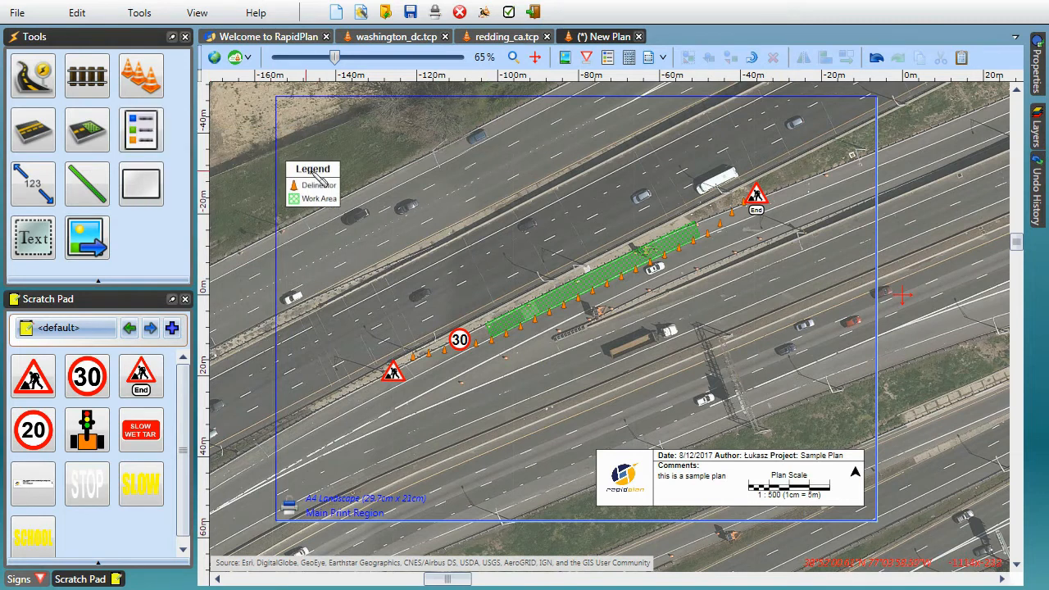
mouse_move(148, 127)
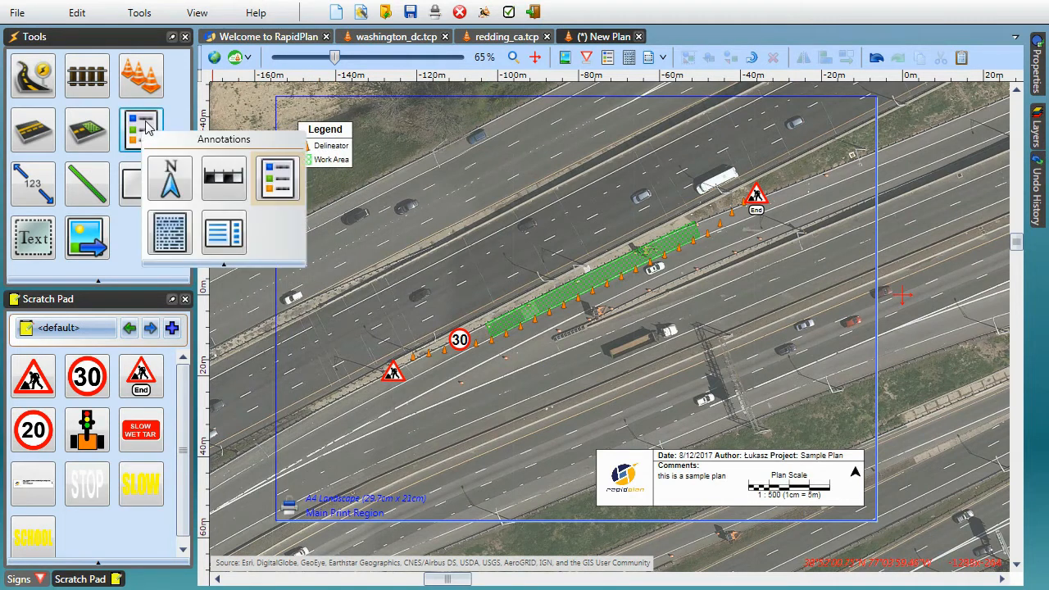
click(170, 235)
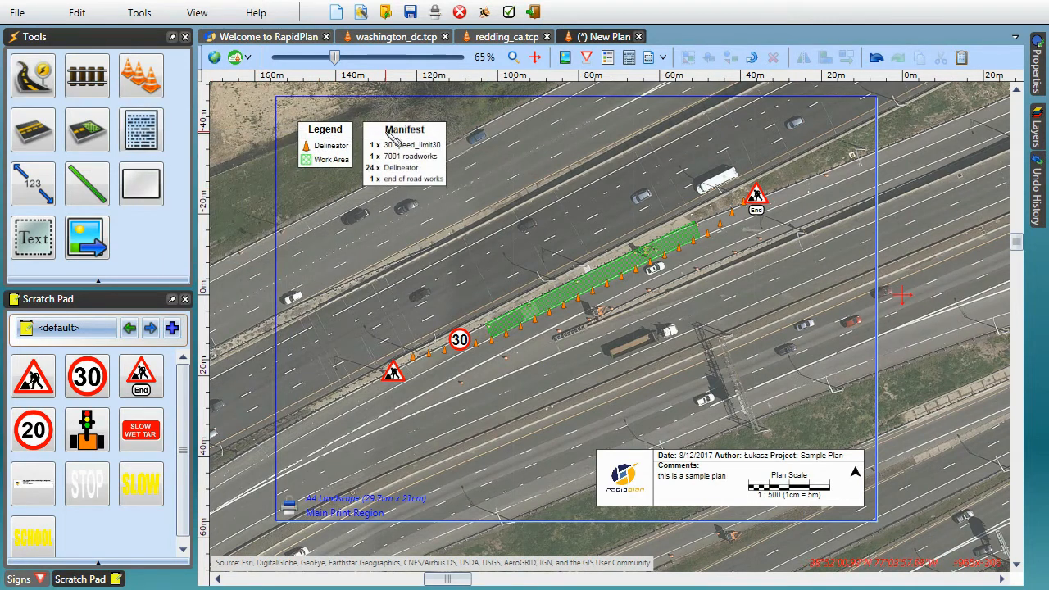
click(507, 234)
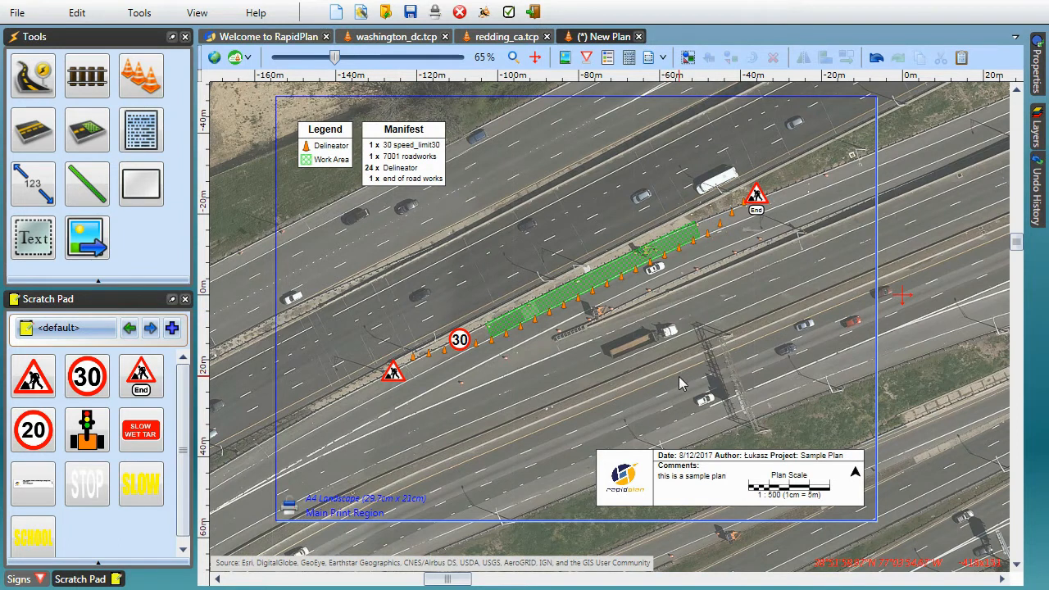
Check the print preview of the plan without imported aerial photos, and close it
click(17, 14)
mouse_move(93, 220)
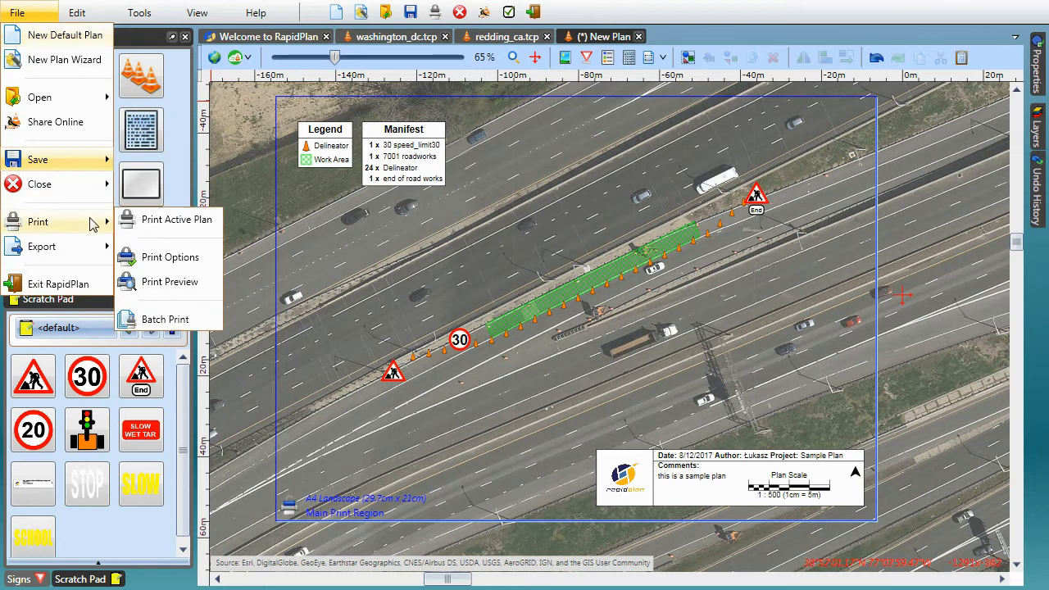
click(169, 282)
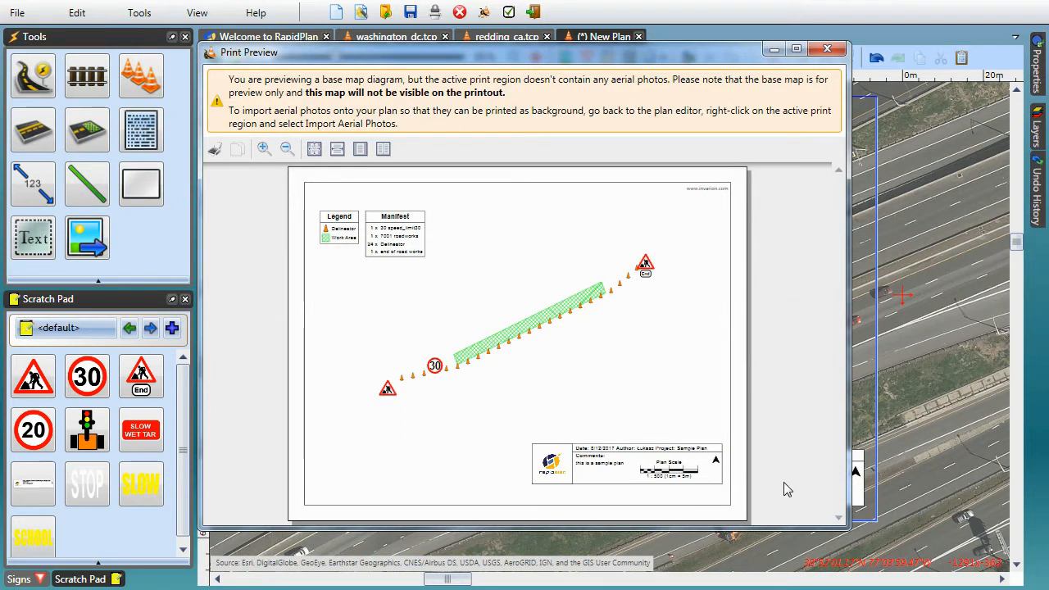
click(827, 49)
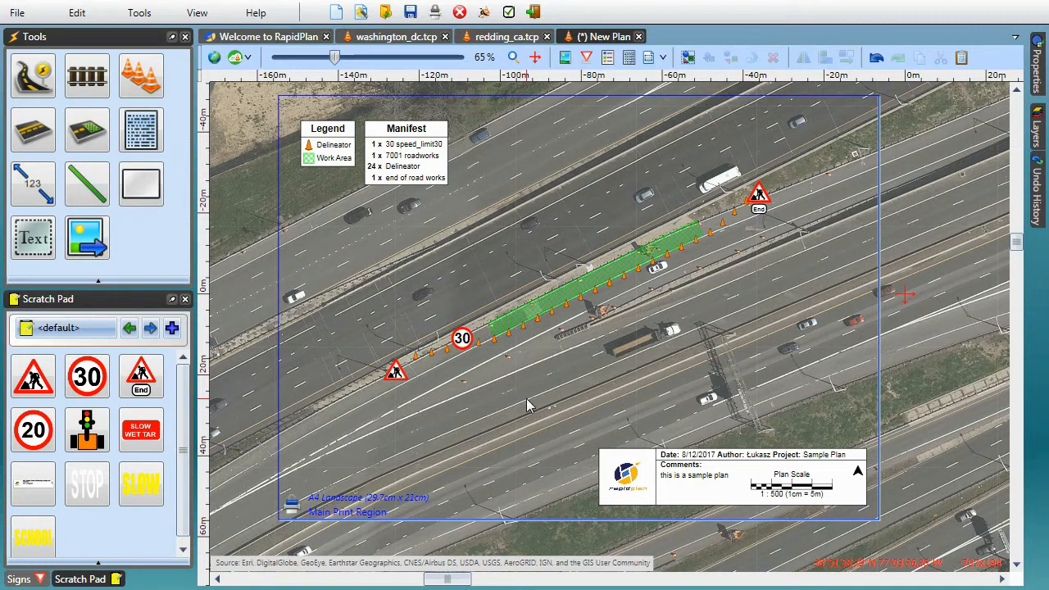
Hide the base map to view the plan objects alone, and show it again
click(215, 59)
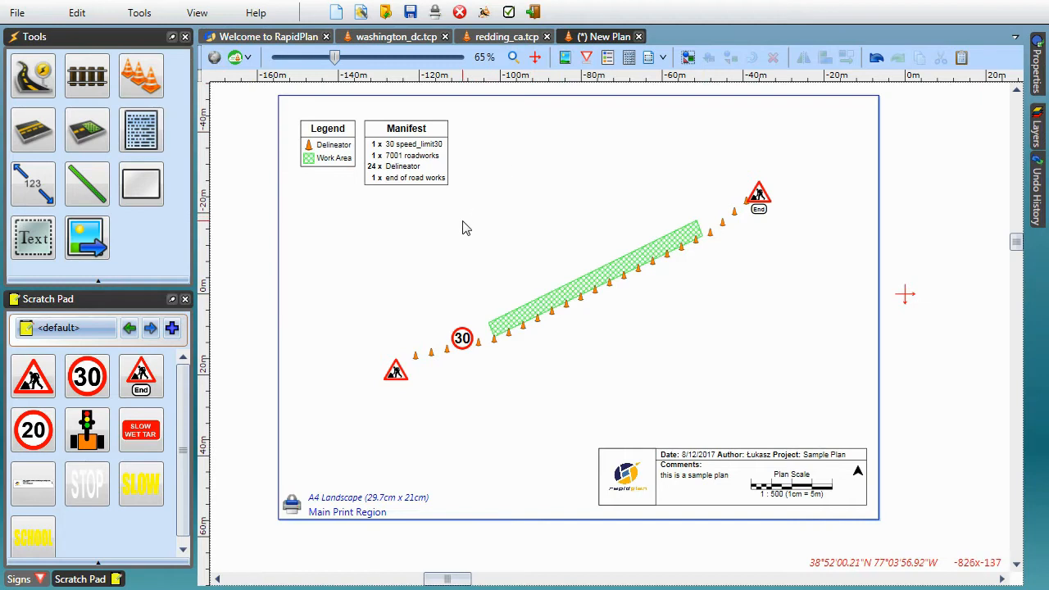
click(215, 57)
Import aerial photos for the main print region
scroll(631, 262, down, 2)
middle_drag(637, 323, 649, 429)
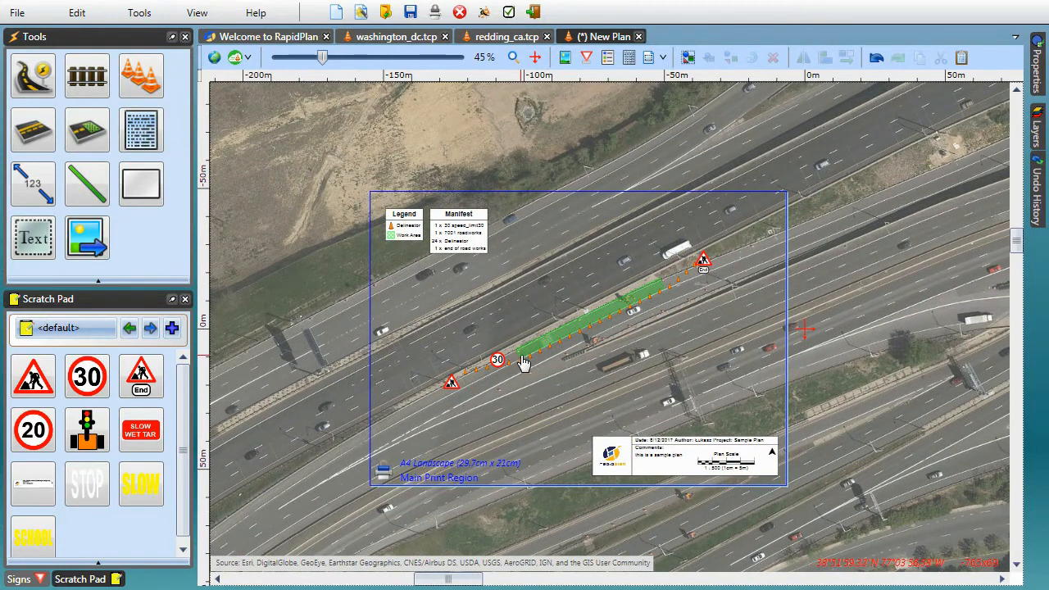
scroll(525, 362, up, 1)
scroll(525, 362, up, 1)
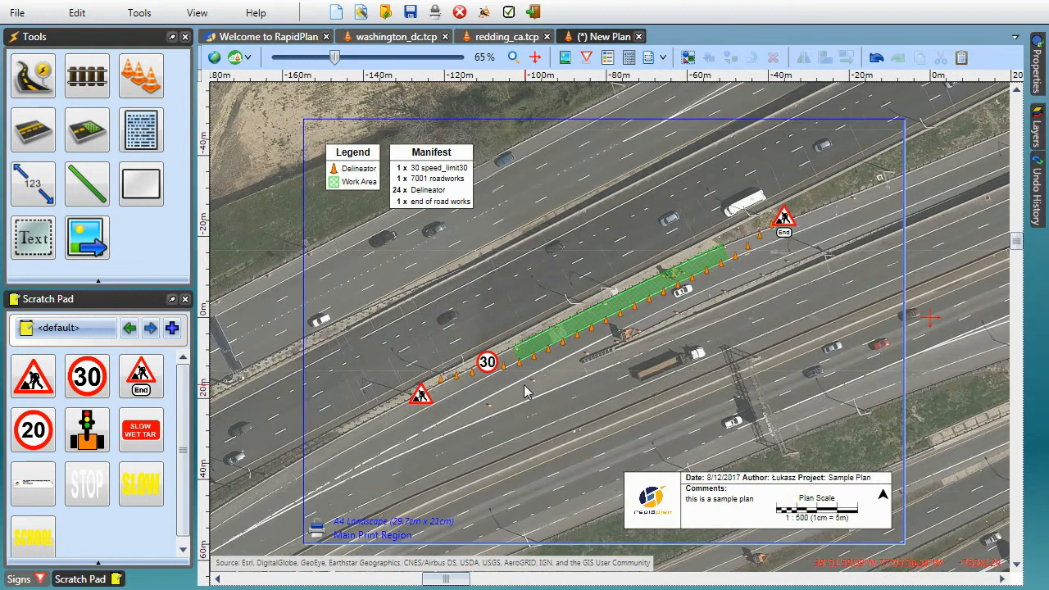
middle_drag(524, 385, 527, 379)
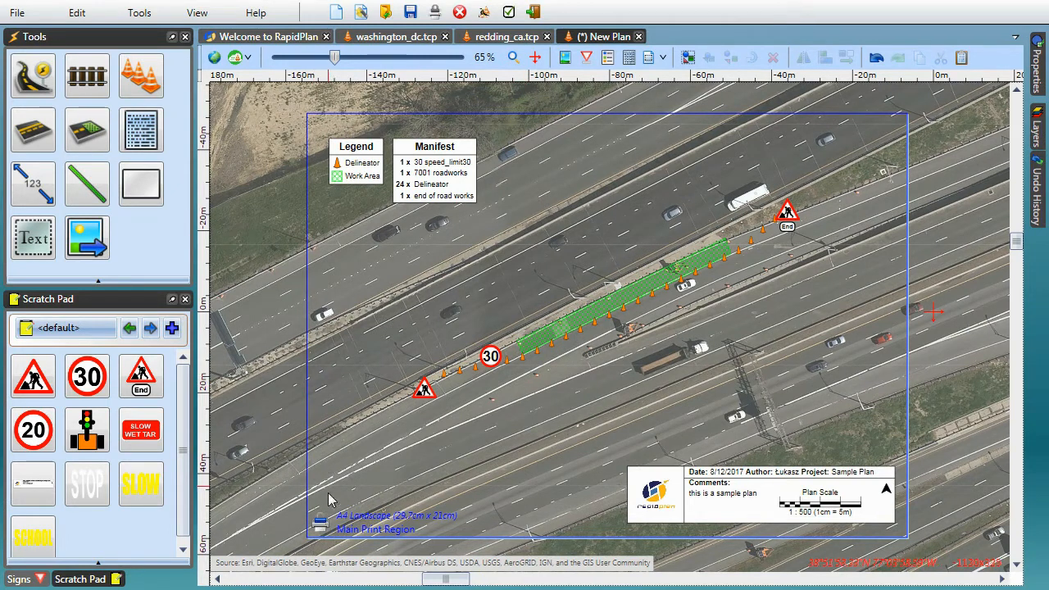
right_click(320, 527)
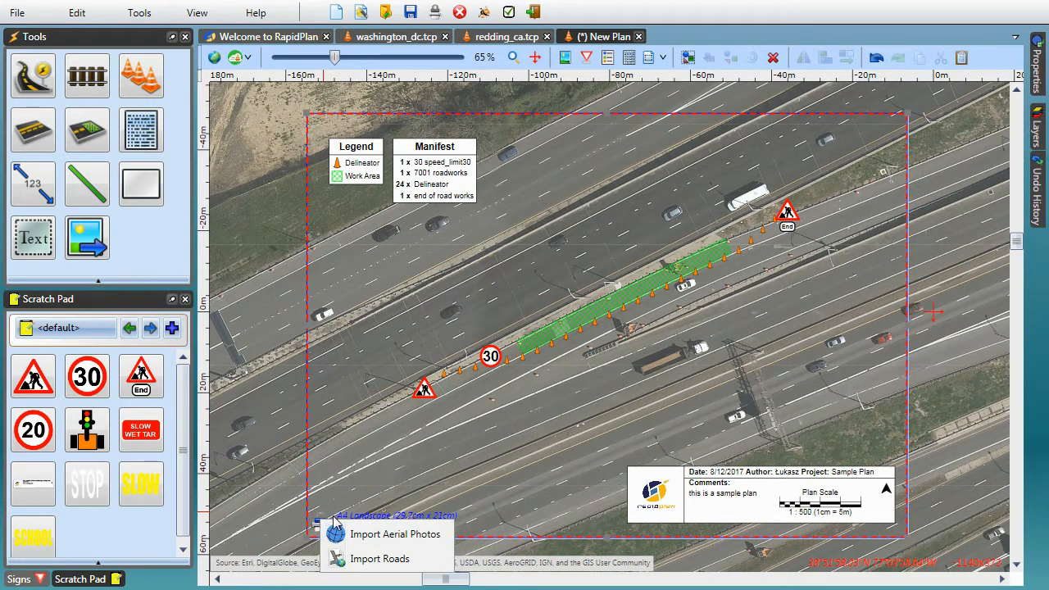
click(416, 534)
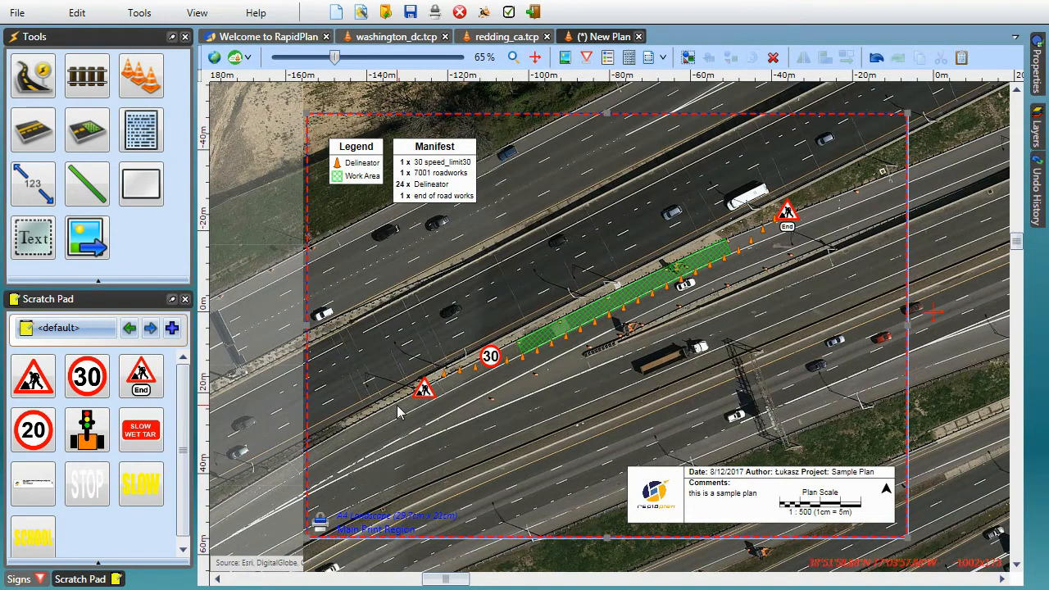
Turn off the base map preview and deselect the print region, leaving only the imported aerial photos as background
click(214, 58)
click(254, 213)
scroll(254, 213, down, 2)
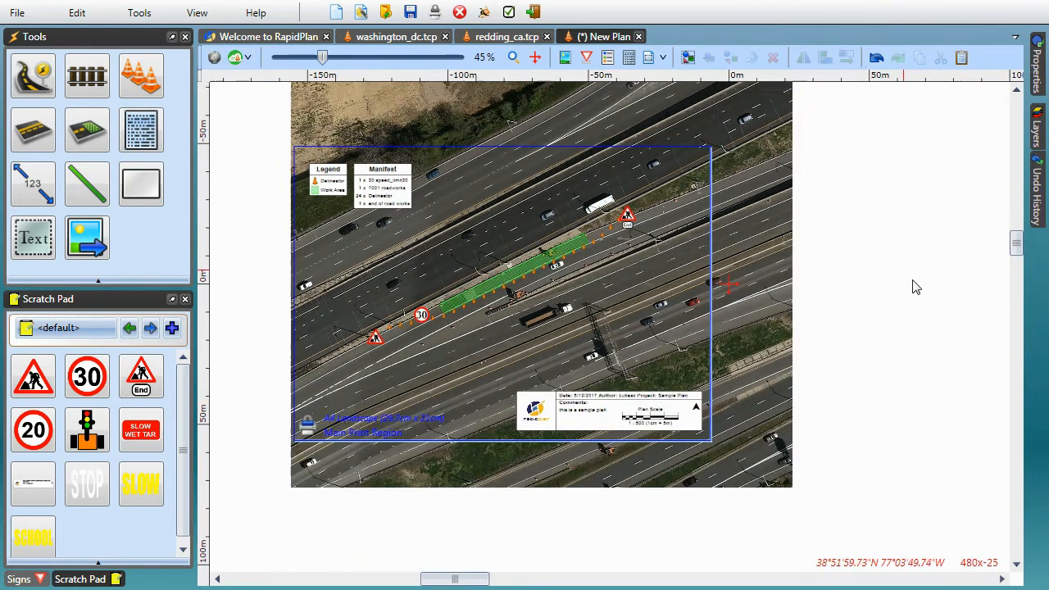
middle_drag(913, 286, 954, 303)
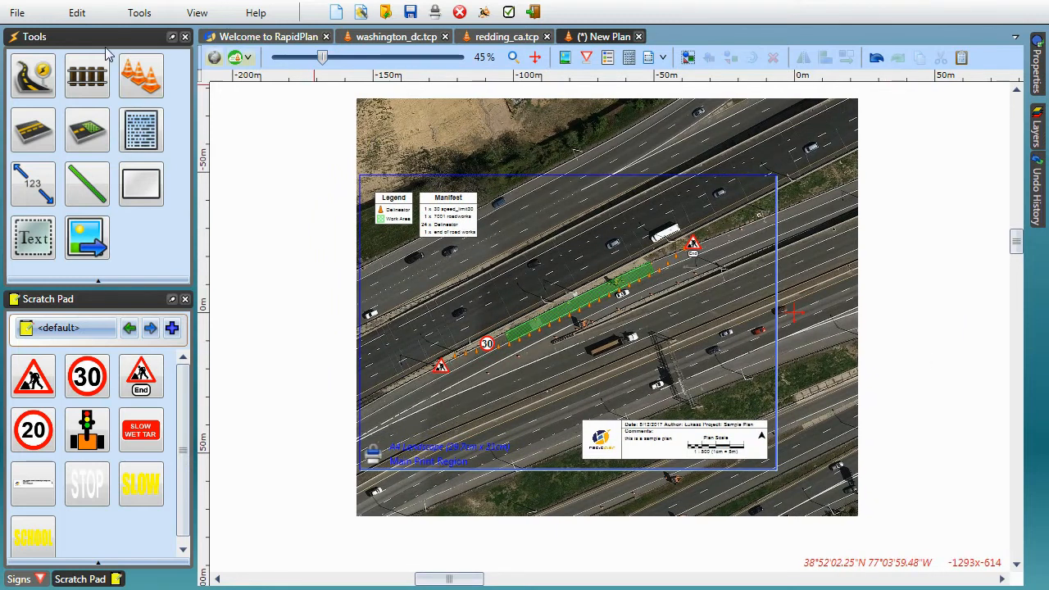
Check the print preview of the plan with its aerial photo background close up, and close the preview
click(8, 14)
mouse_move(25, 222)
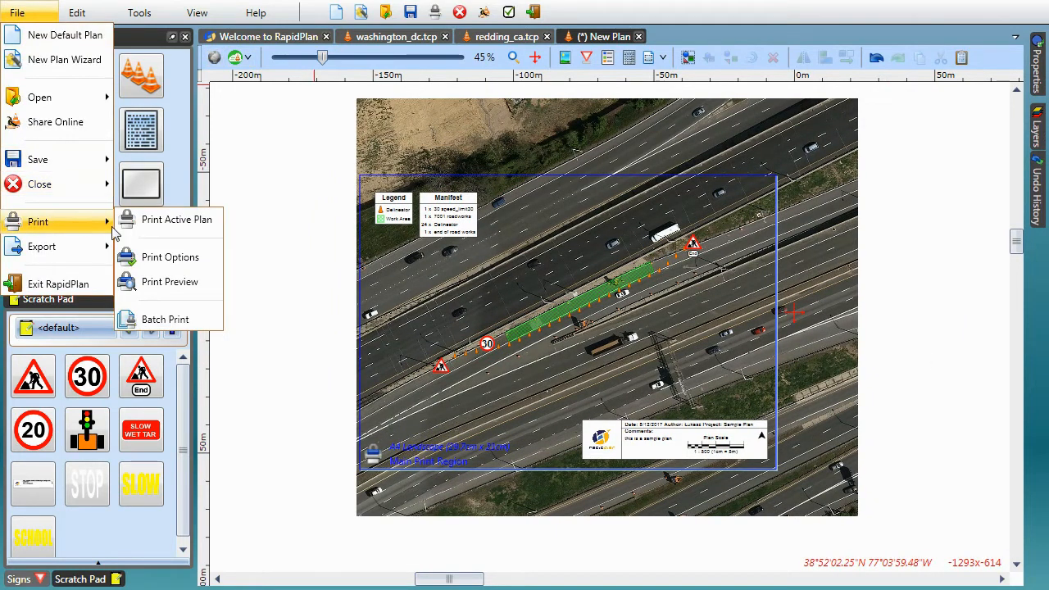
click(166, 283)
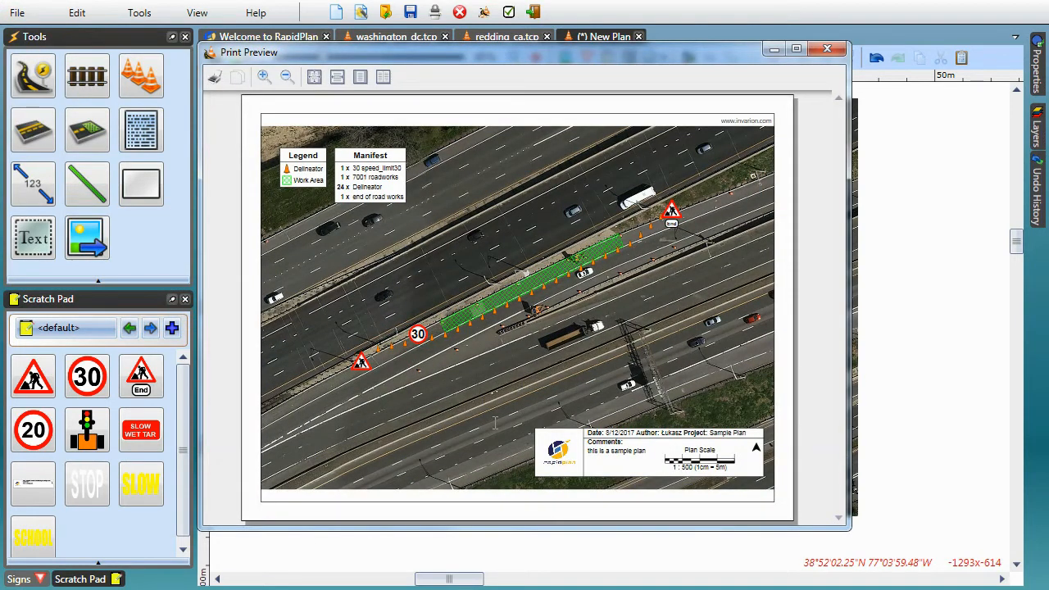
ctrl+scroll(456, 261, up, 4)
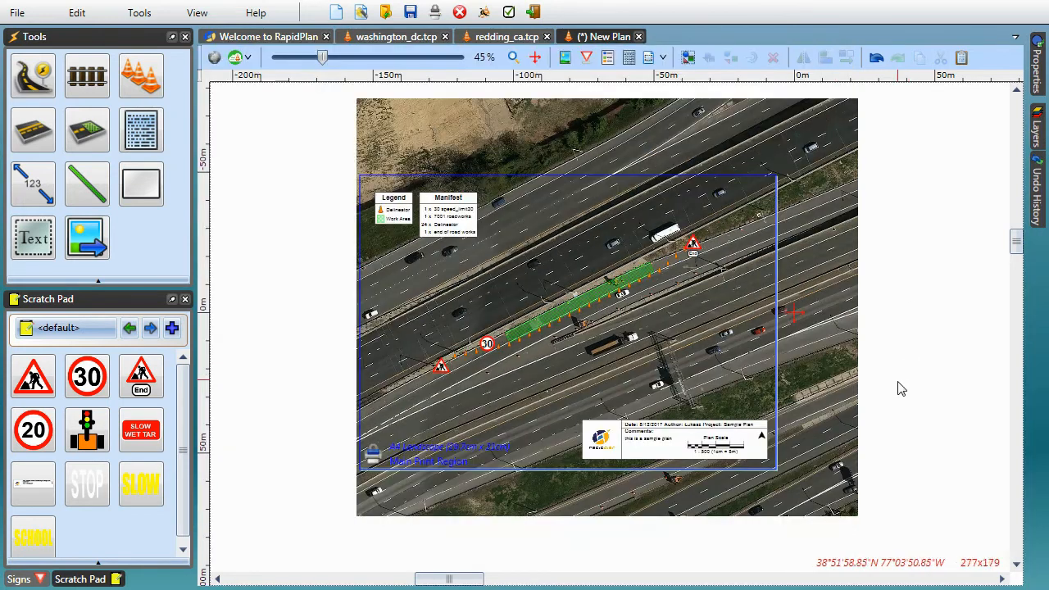
Dock the layer list so it stays open beside the plan
mouse_move(1039, 133)
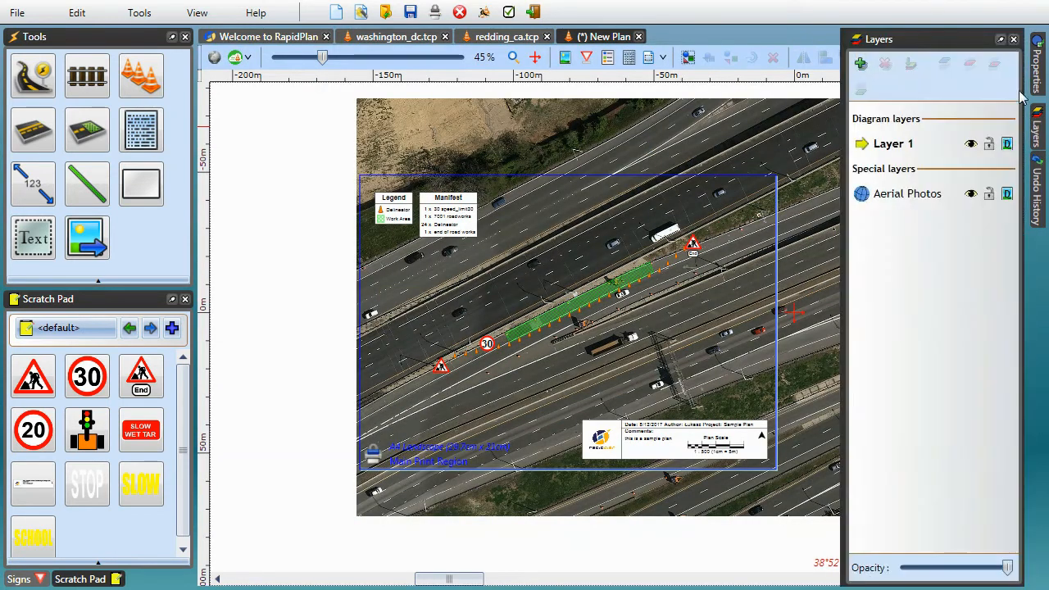
click(1004, 37)
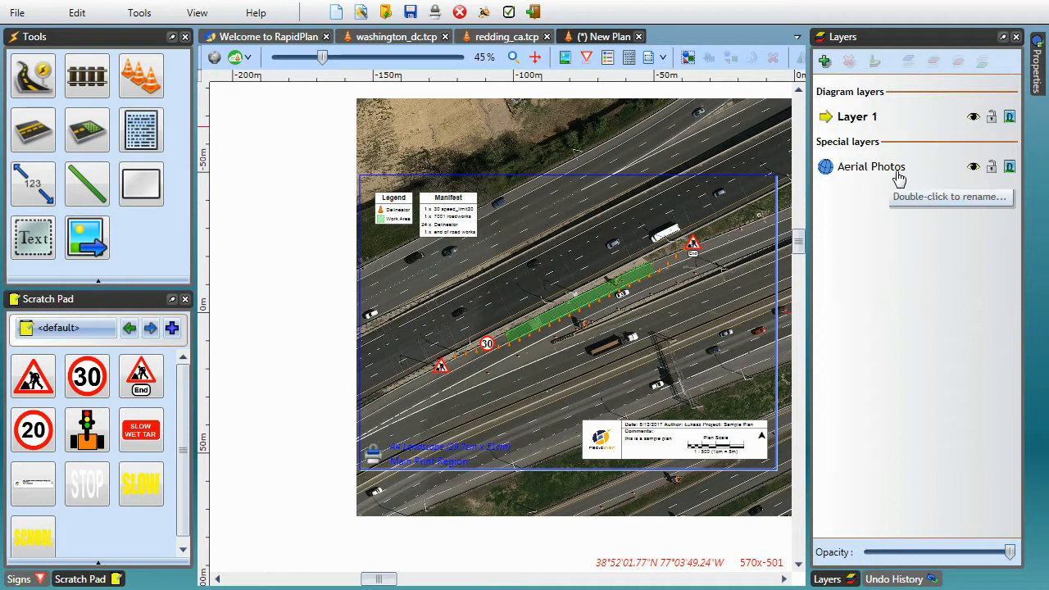
middle_drag(716, 347, 641, 346)
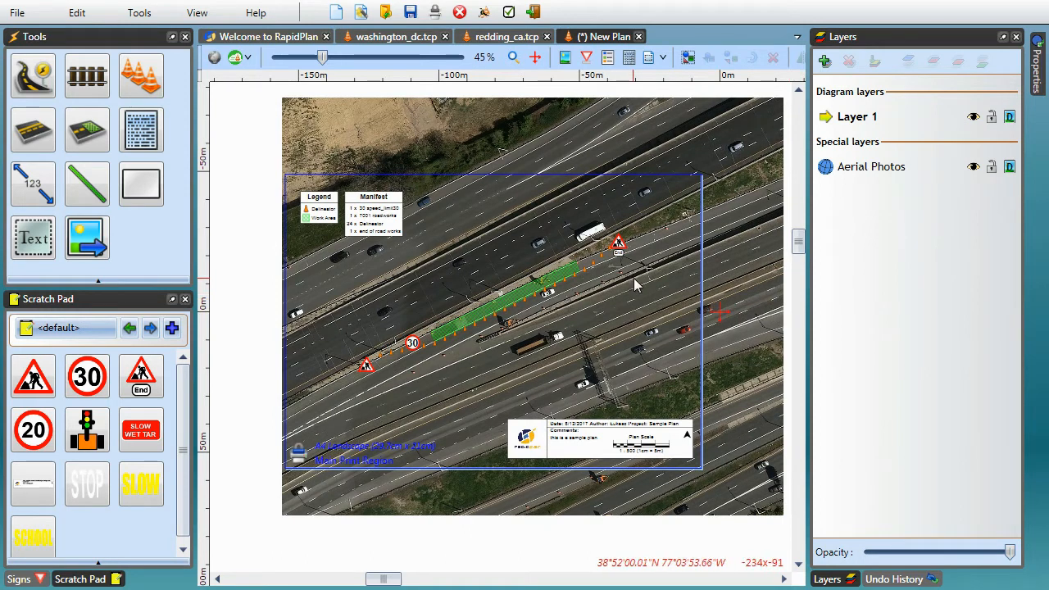
Import aerial photos for a large rectangular area northeast of the main print region
scroll(635, 283, down, 2)
middle_drag(712, 234, 481, 330)
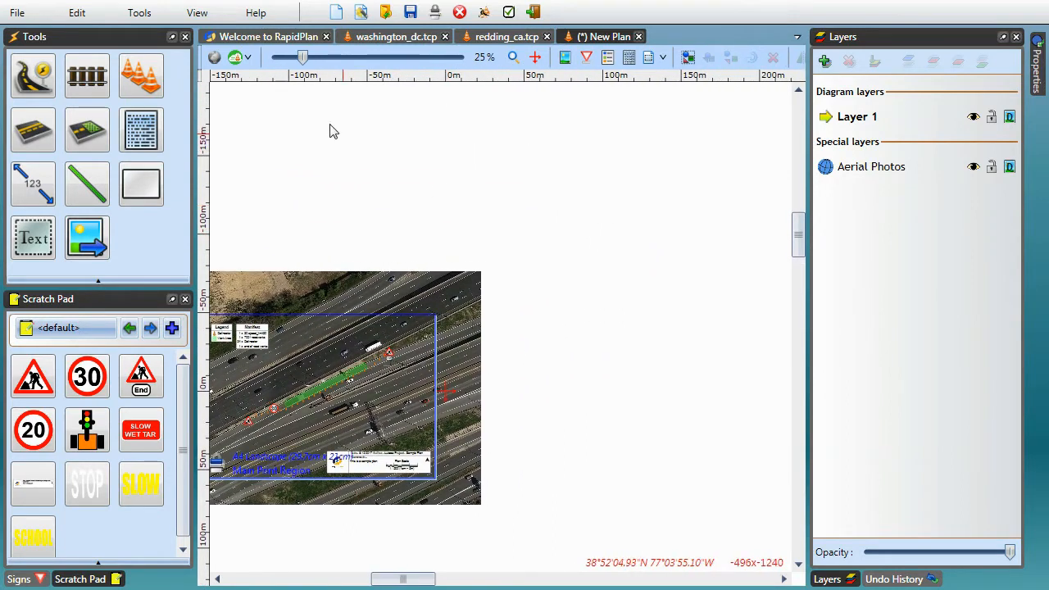
click(141, 13)
mouse_move(160, 35)
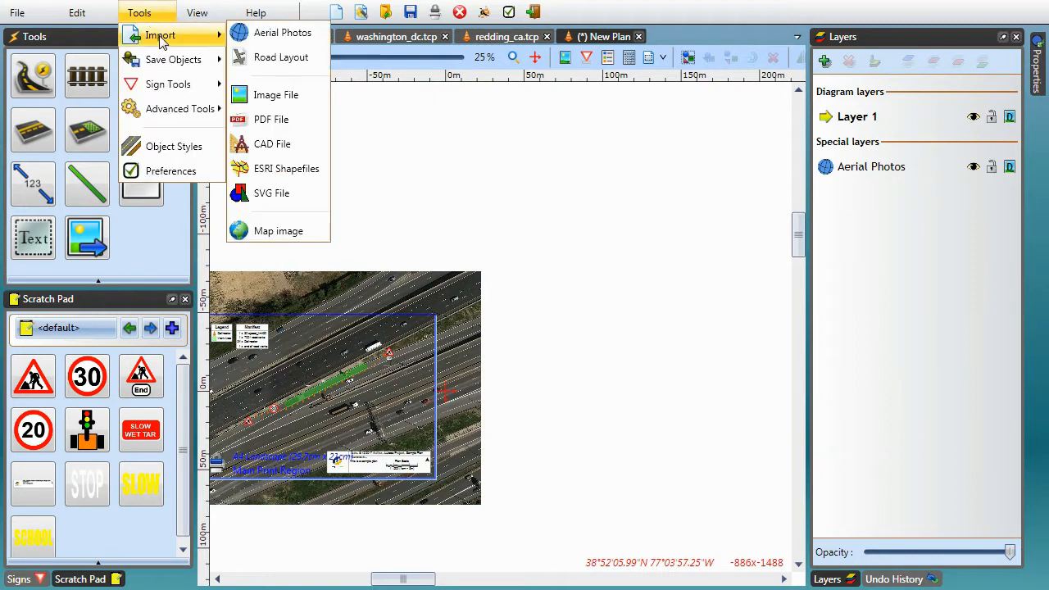
click(279, 39)
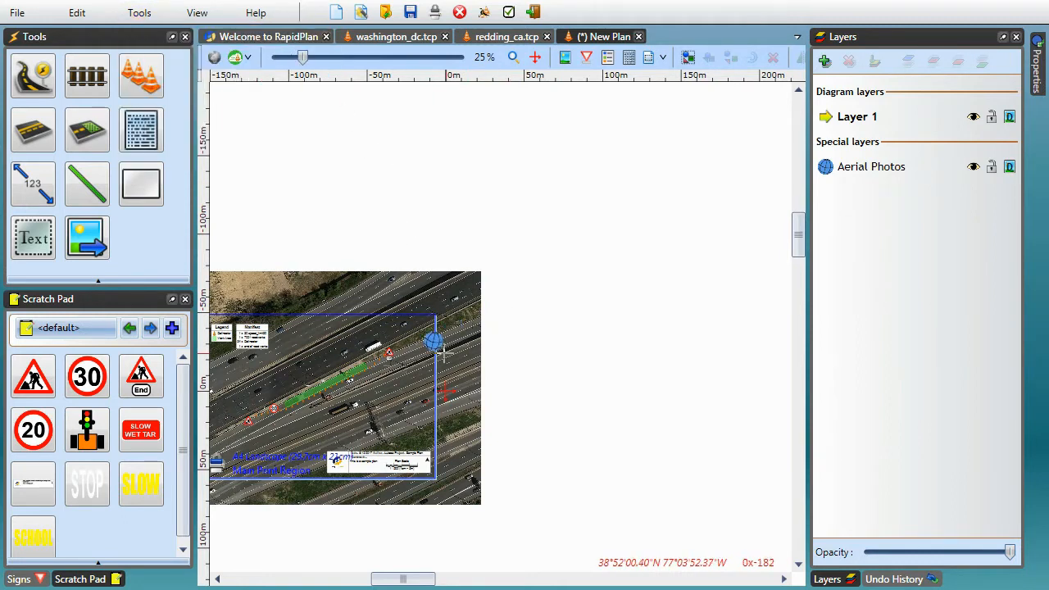
drag(487, 302, 773, 106)
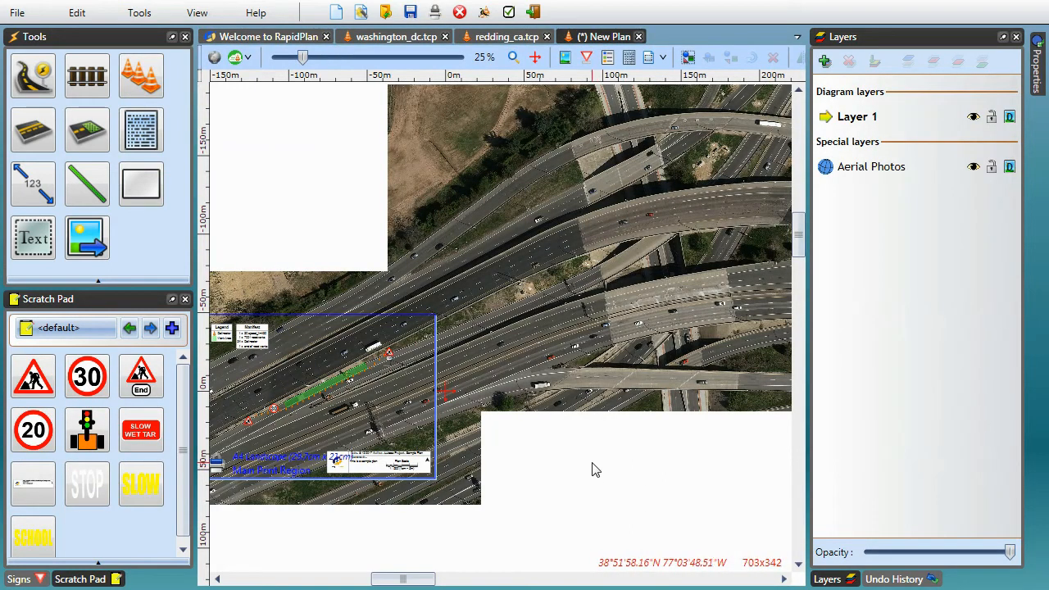
Activate the Aerial Photos layer and import extra photo tiles one by one along the lower edge of the existing photos
click(852, 169)
middle_drag(663, 449, 518, 393)
click(348, 367)
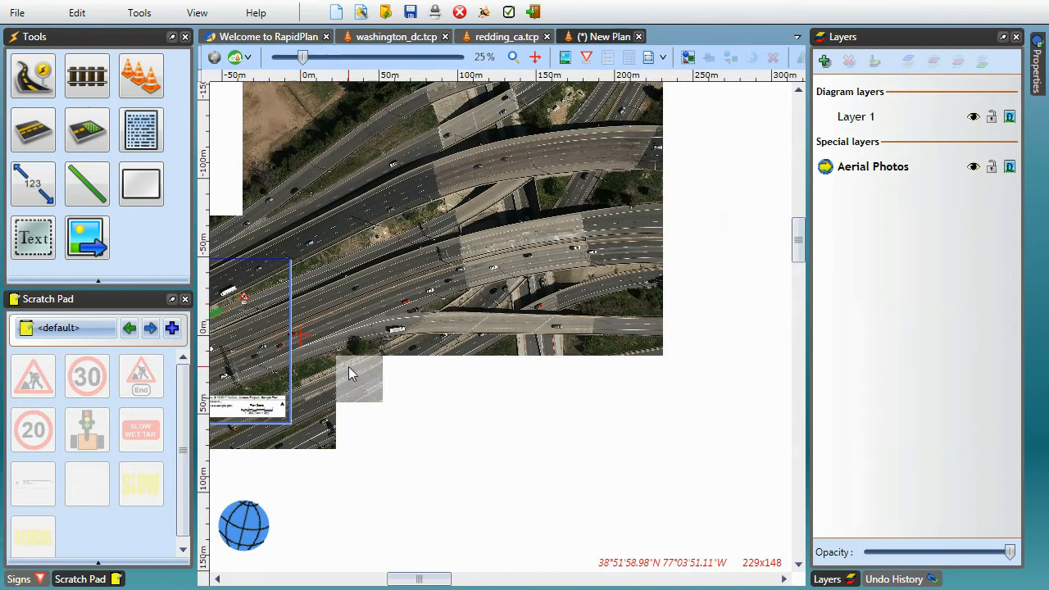
click(414, 382)
click(456, 386)
click(496, 387)
click(547, 381)
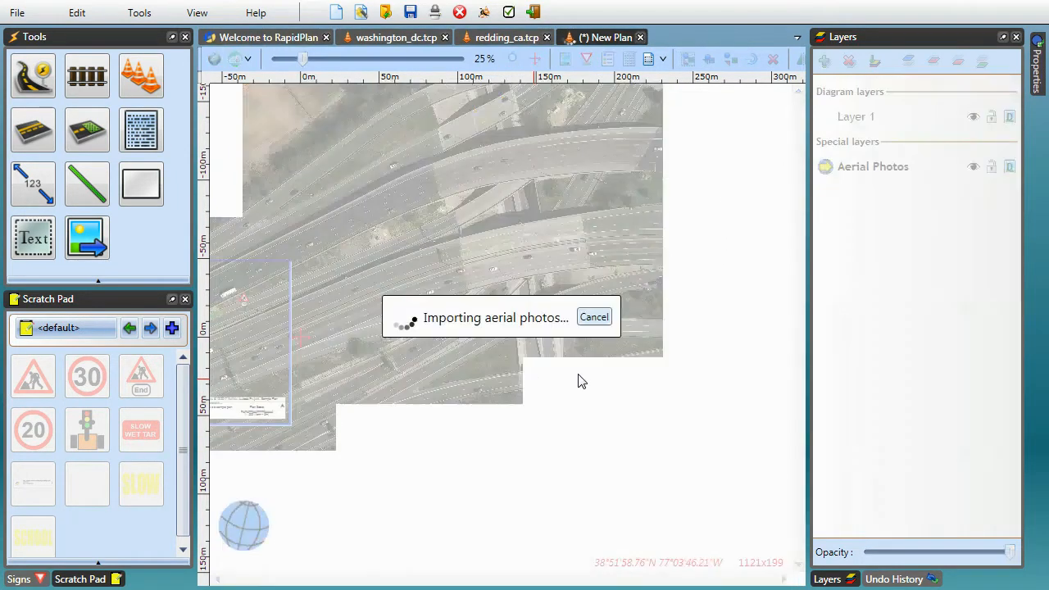
click(594, 381)
click(630, 377)
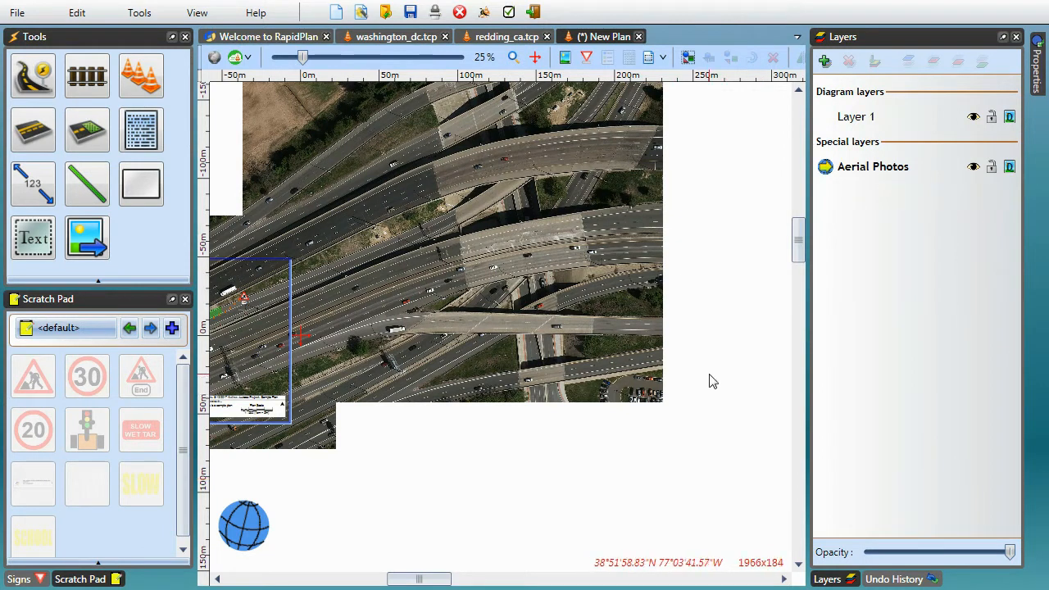
Select the block of aerial photo tiles where the roads cross, east of the main print region, and copy it
scroll(711, 381, down, 1)
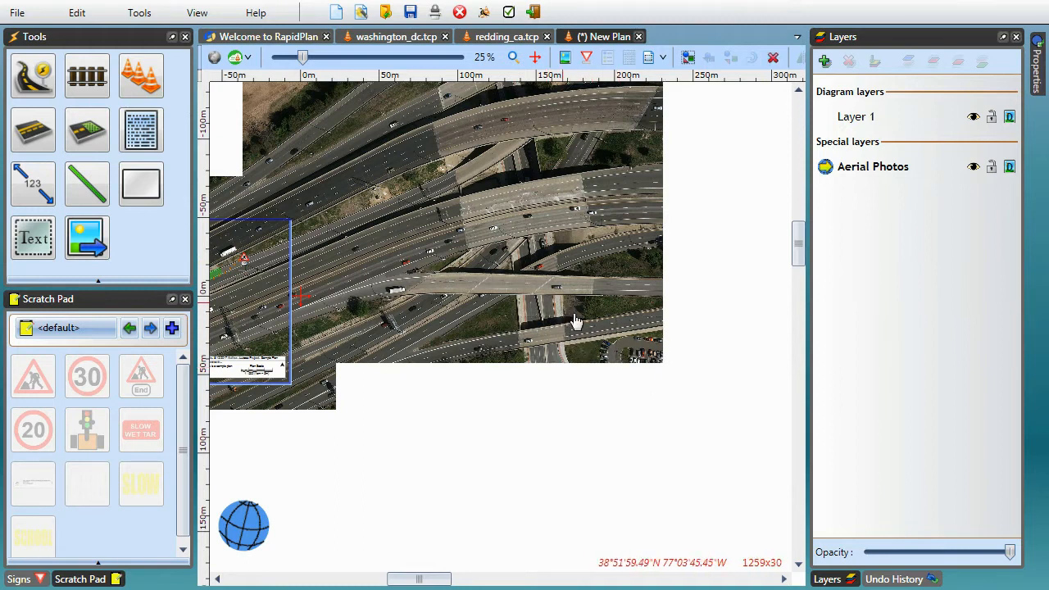
scroll(642, 405, down, 1)
scroll(638, 393, down, 1)
scroll(574, 328, up, 1)
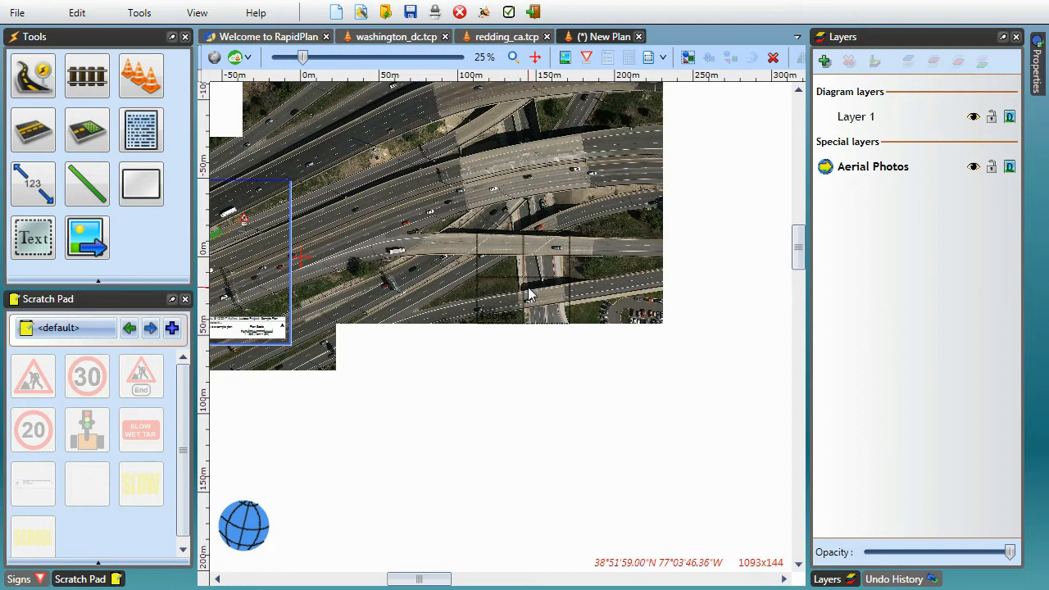
scroll(532, 296, down, 1)
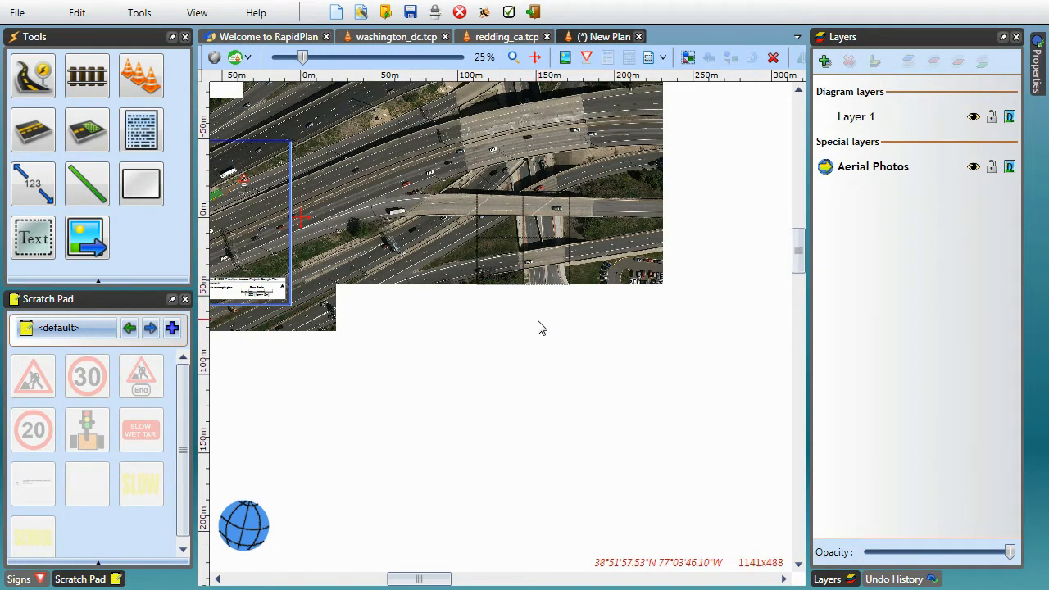
middle_drag(435, 438, 609, 388)
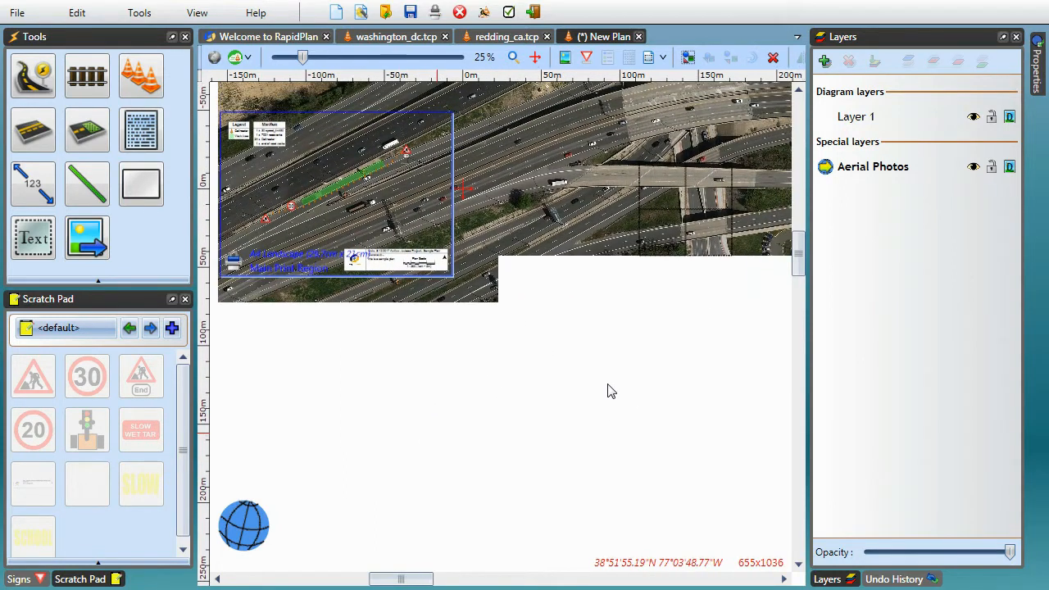
right_click(660, 212)
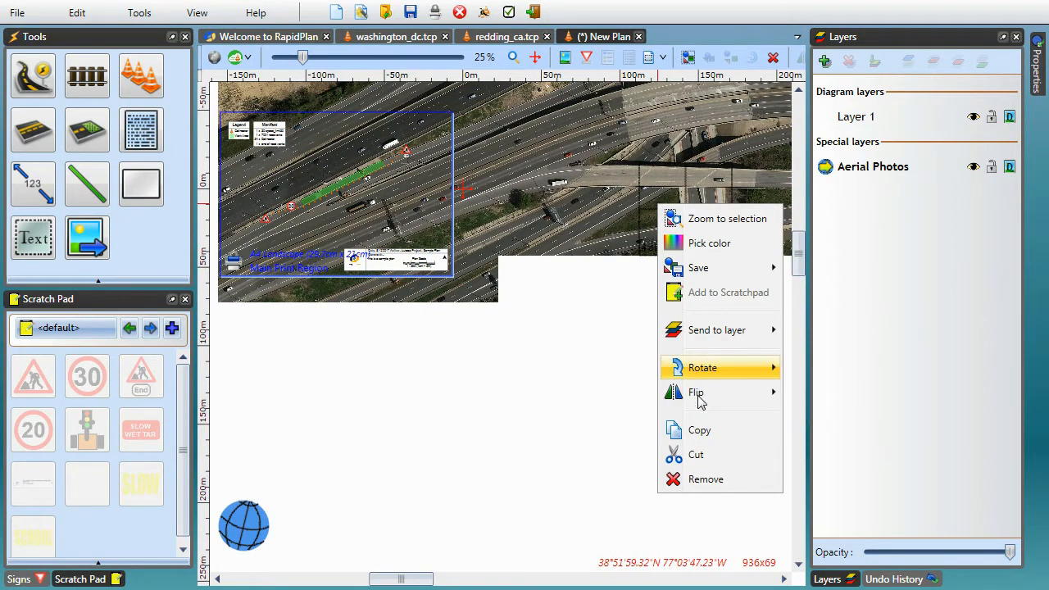
click(698, 432)
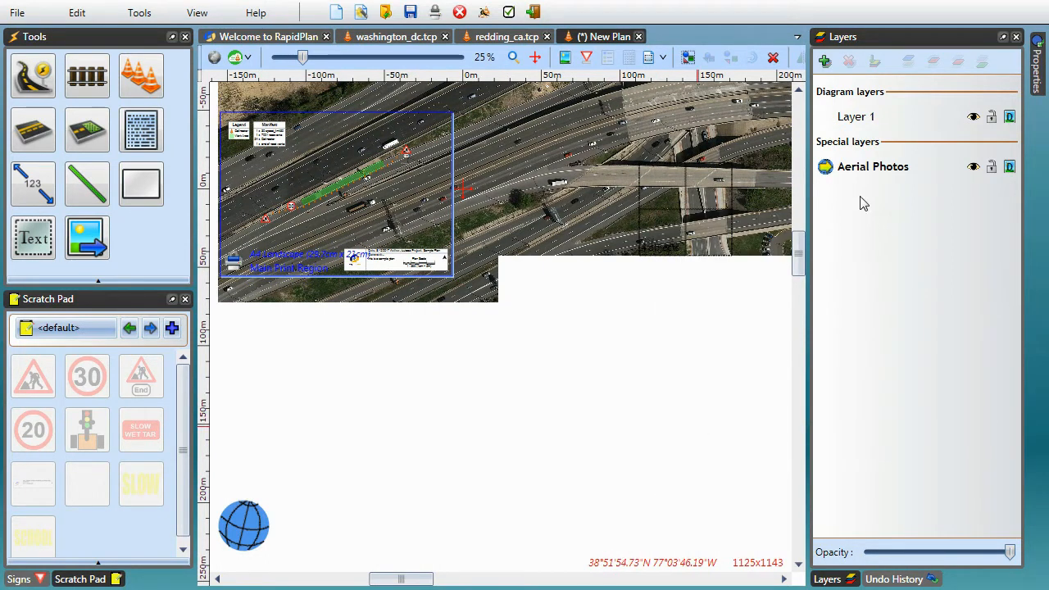
Paste the copied photos into Layer 1 below the print region, rotated about a quarter turn counterclockwise and enlarged
click(855, 117)
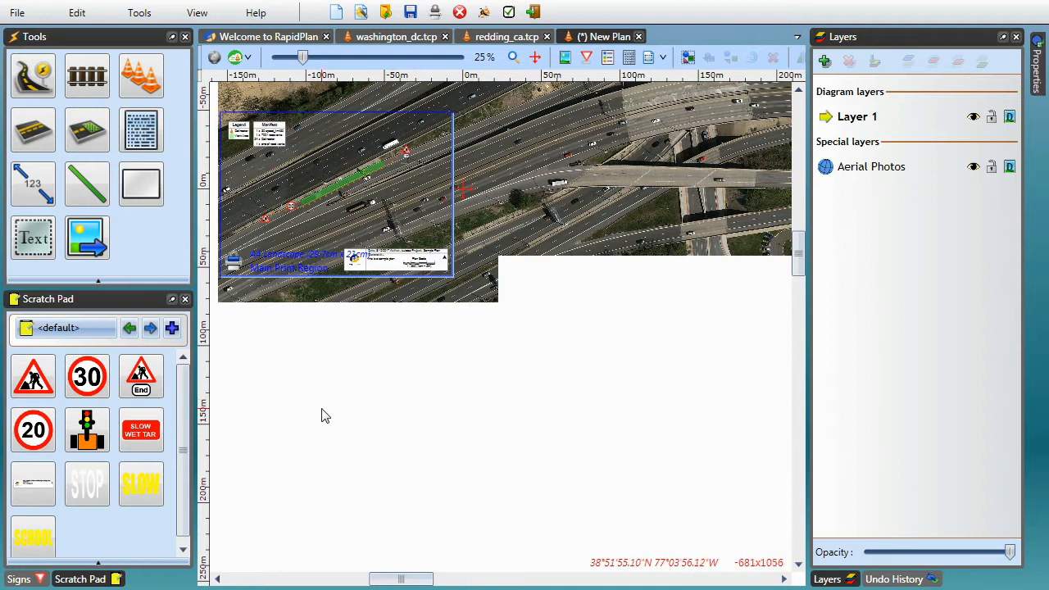
key(ctrl+v)
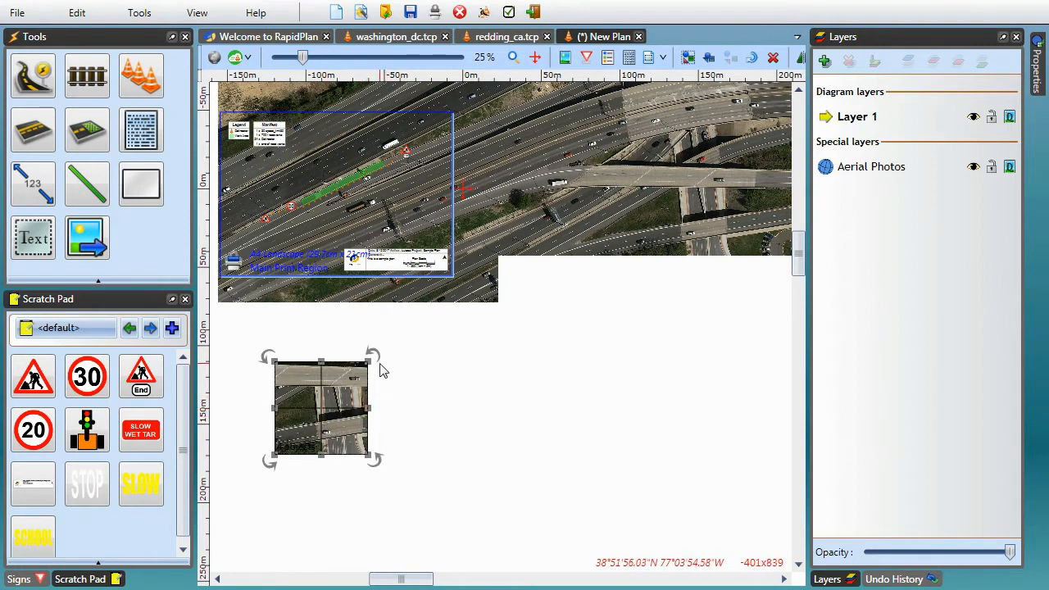
drag(371, 360, 251, 311)
click(436, 367)
scroll(316, 383, up, 4)
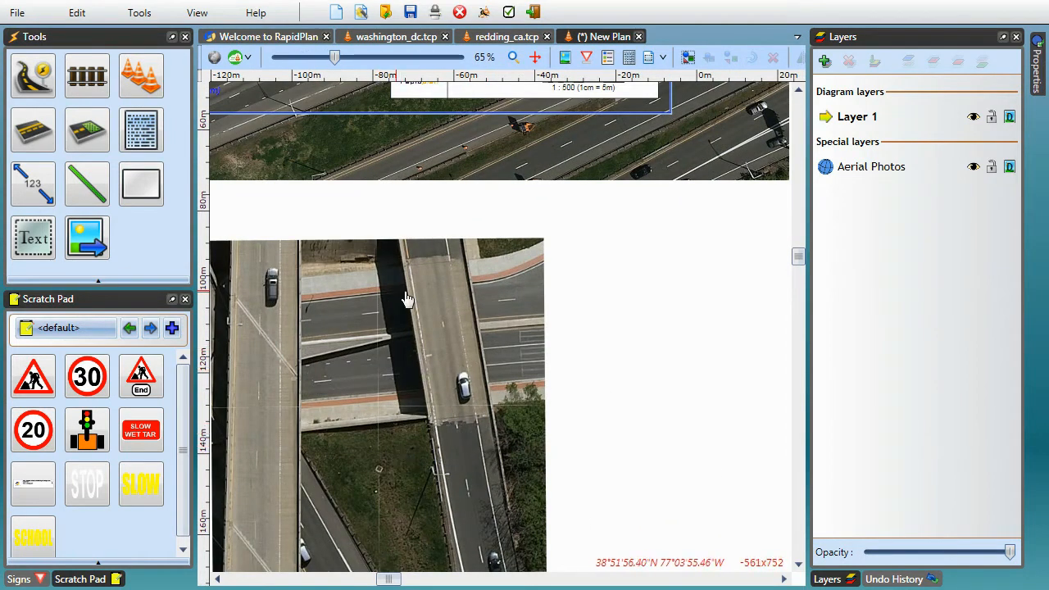
scroll(408, 299, down, 2)
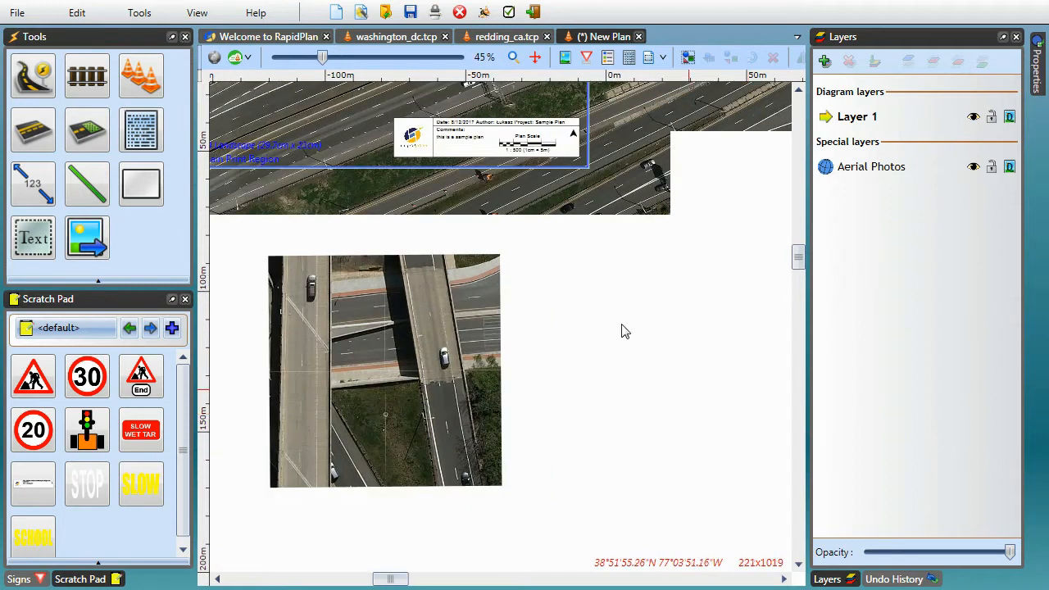
click(513, 57)
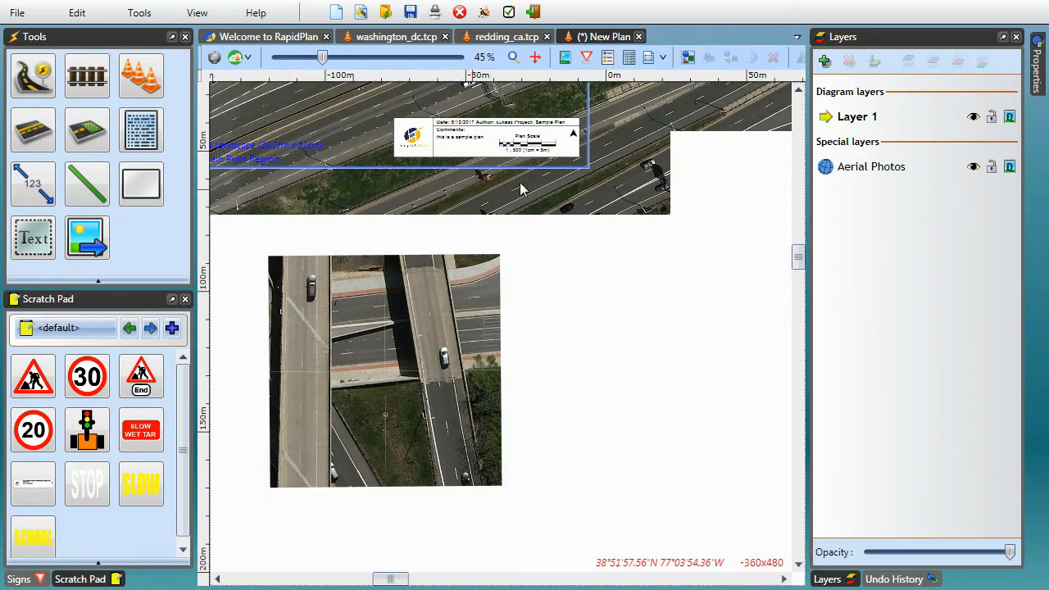
click(514, 154)
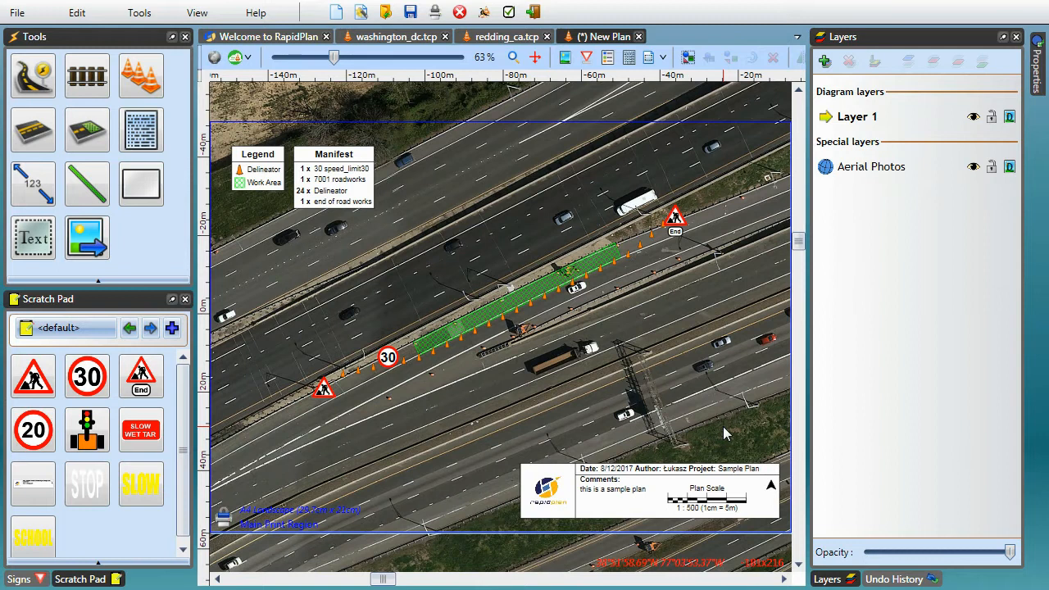
In the redding_ca.tcp plan, hide the base map and show the plan objects in black and white
click(507, 36)
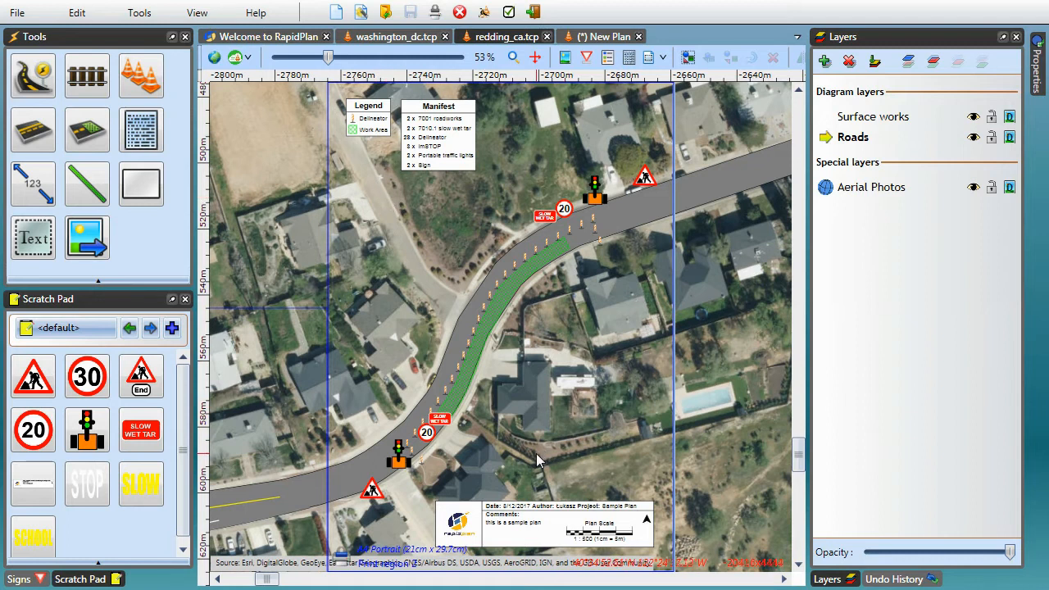
click(214, 58)
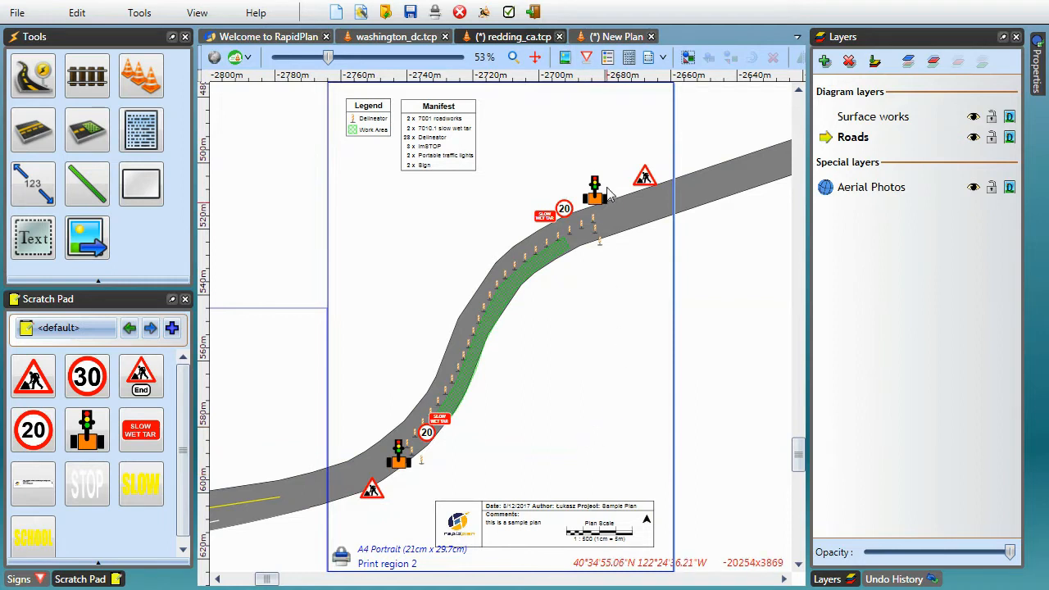
click(565, 58)
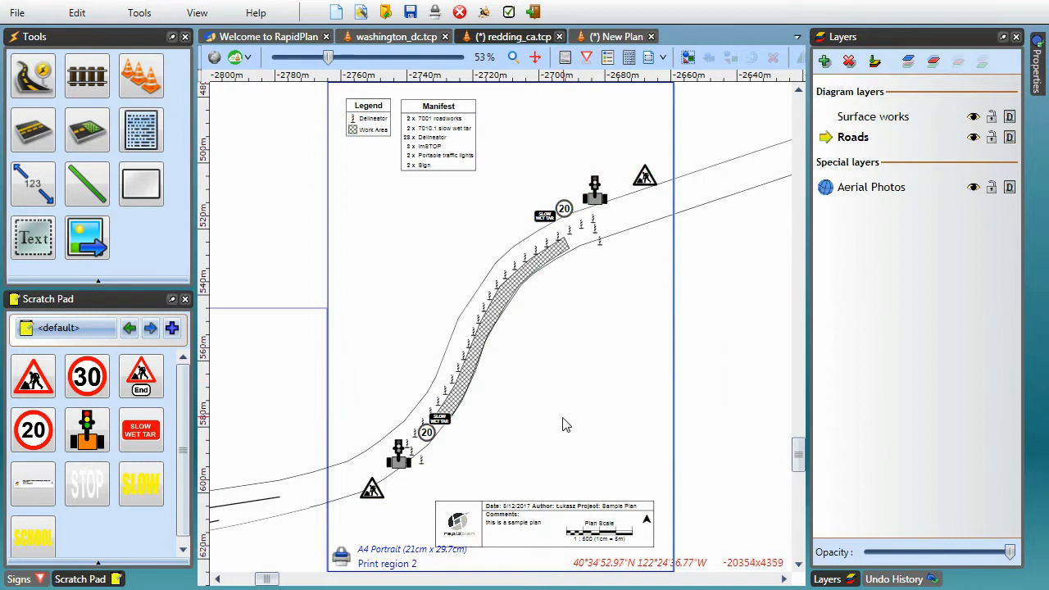
Select Print region 1 around the road junction and return the plan to color display
middle_drag(475, 474, 603, 316)
middle_drag(377, 321, 606, 347)
middle_drag(400, 459, 429, 425)
click(251, 468)
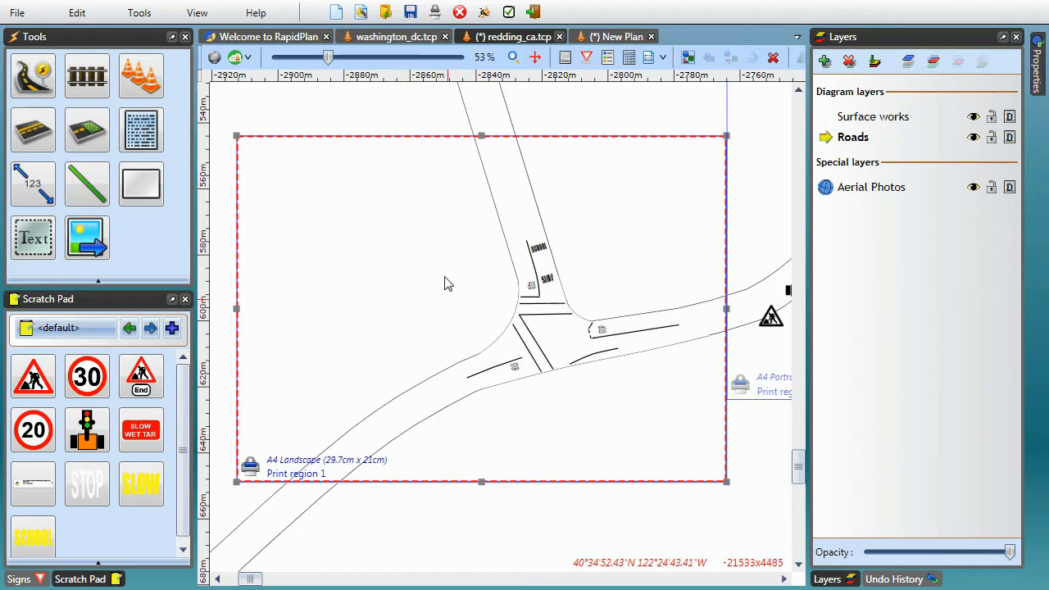
click(565, 56)
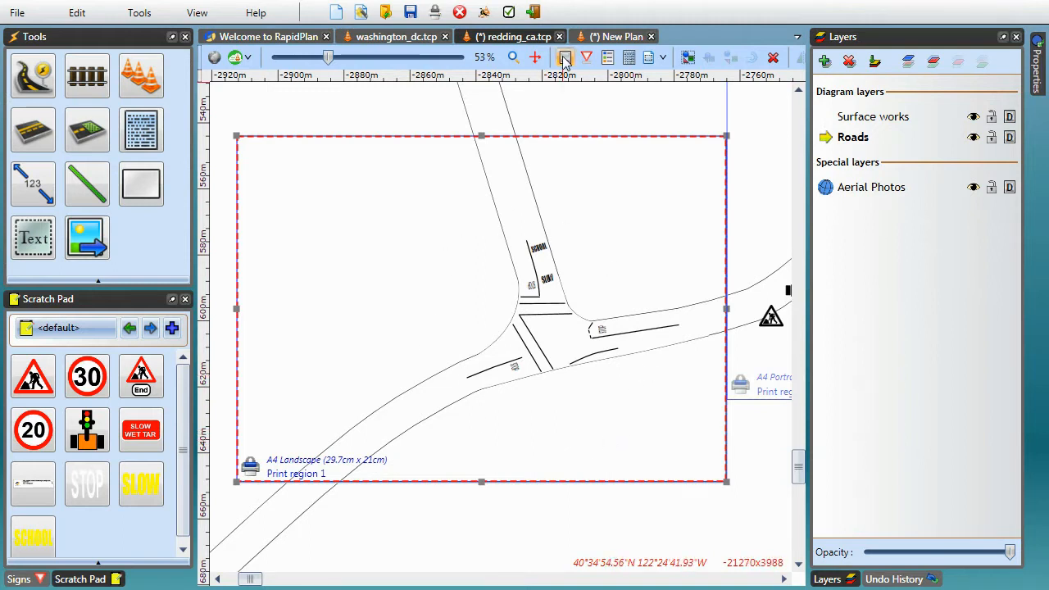
Hide the Roads layer and add a new layer between Surface works and Roads
click(974, 139)
click(825, 60)
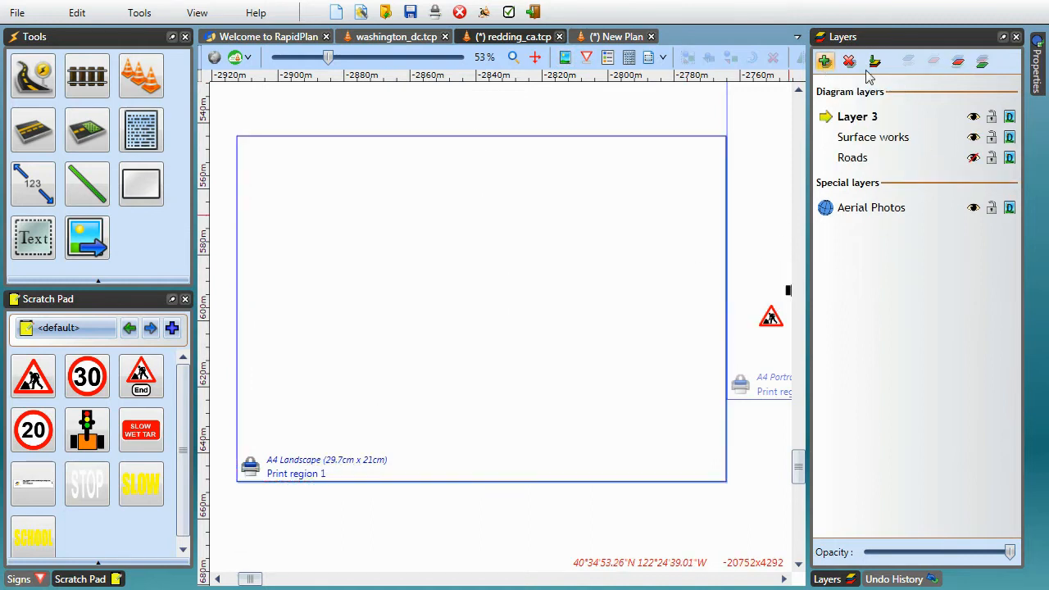
click(959, 63)
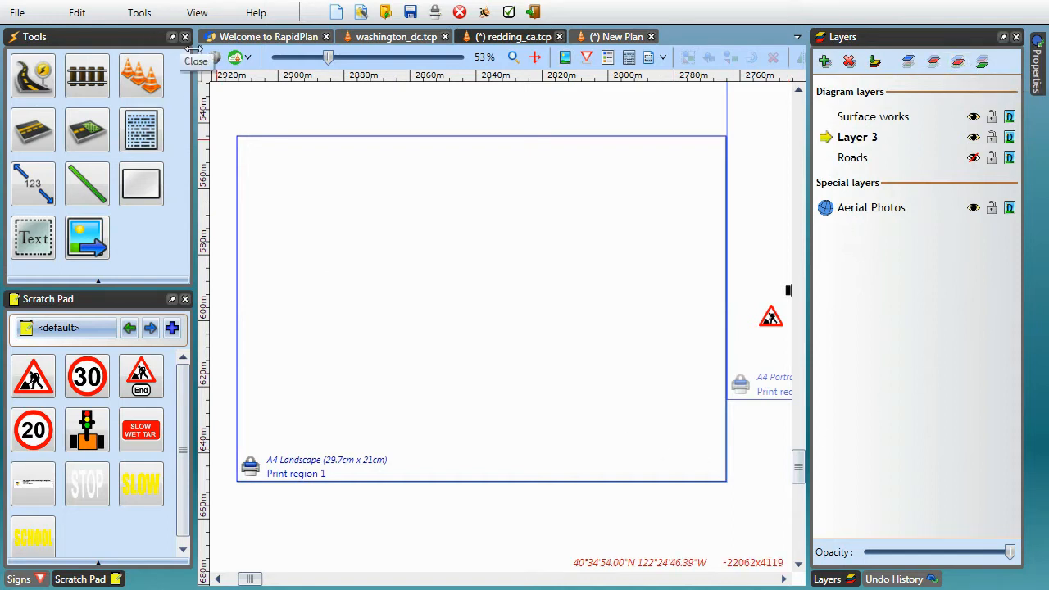
Show the base map again, fitted to Print region 1, and save the plan
click(215, 59)
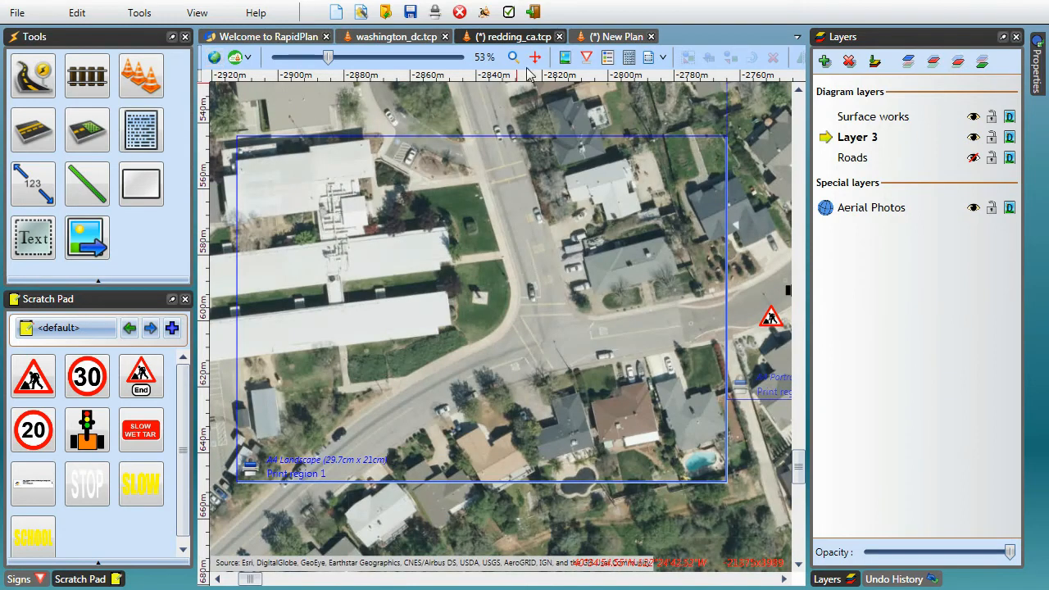
mouse_move(517, 60)
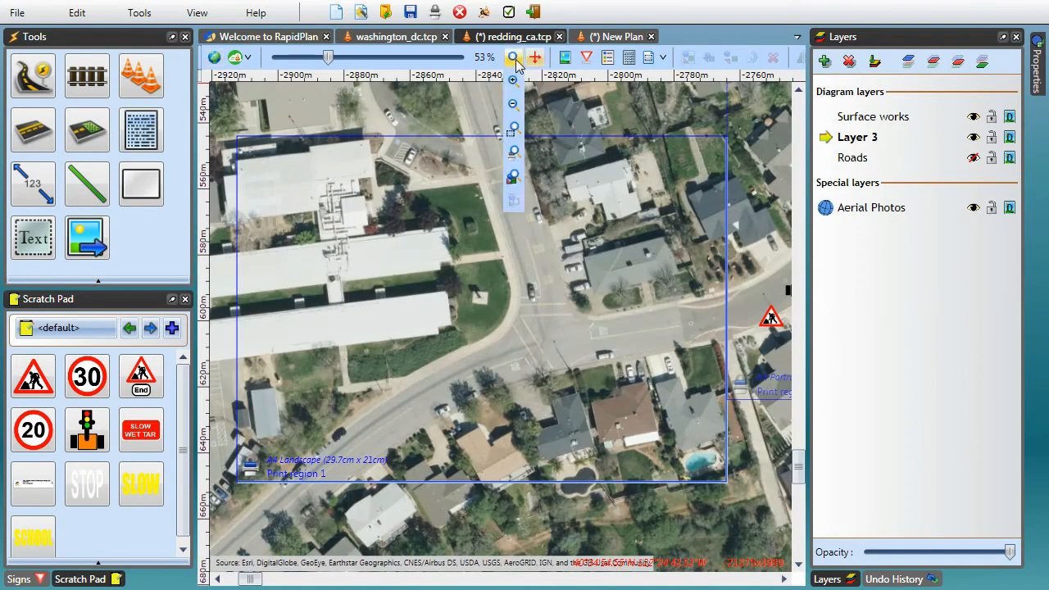
click(514, 153)
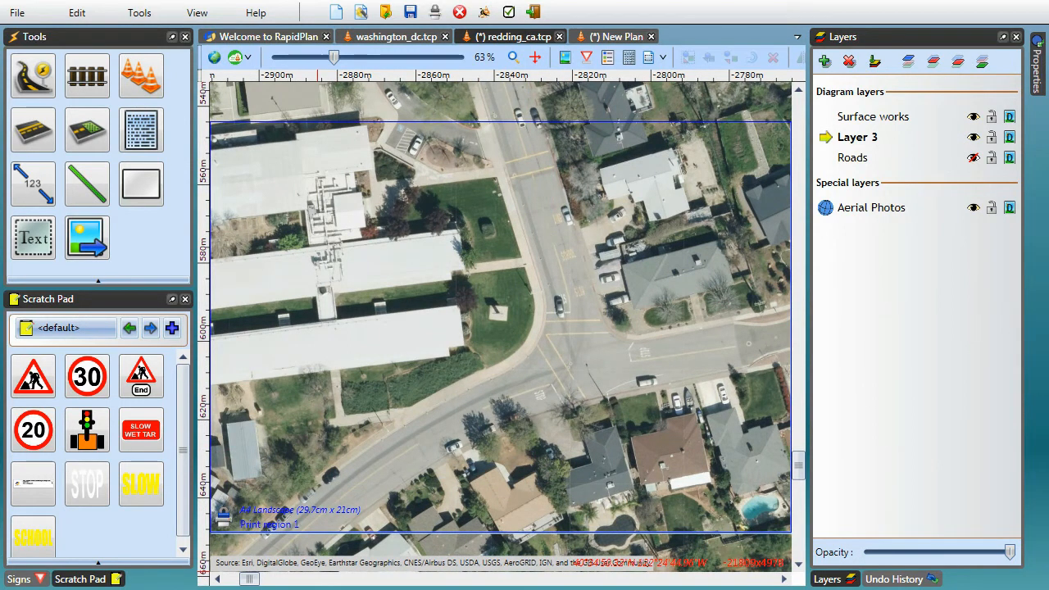
key(ctrl+s)
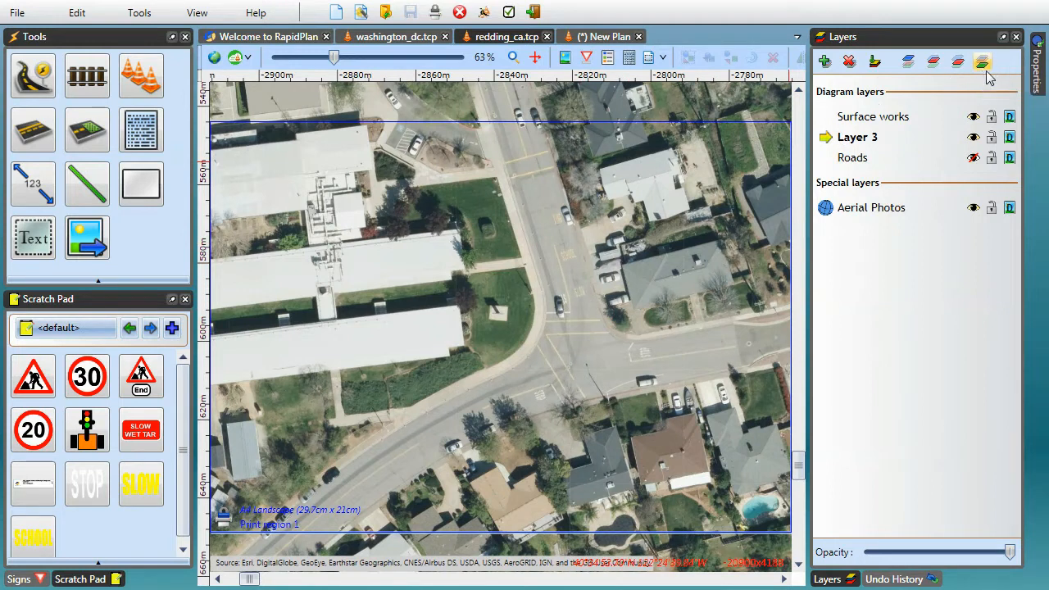
Switch the redding_ca.tcp plan's base map provider to Omniscale
mouse_move(1037, 67)
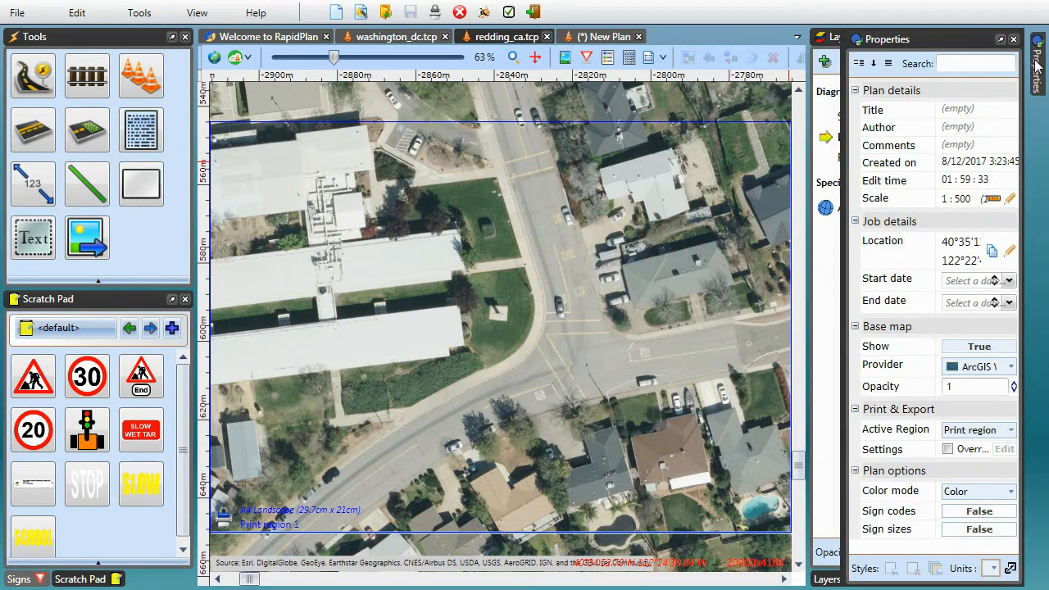
click(1013, 369)
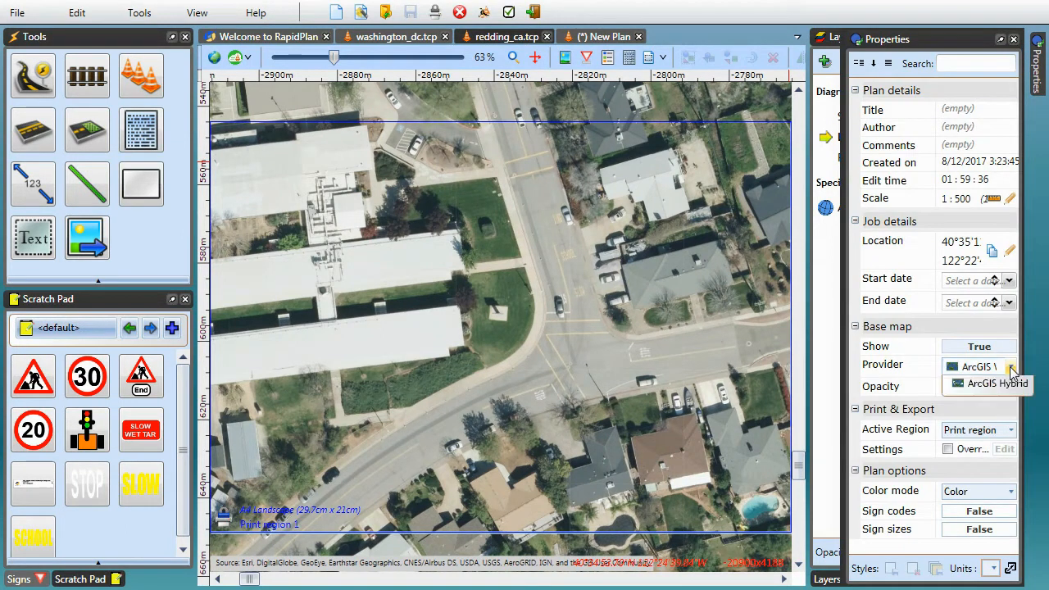
click(988, 392)
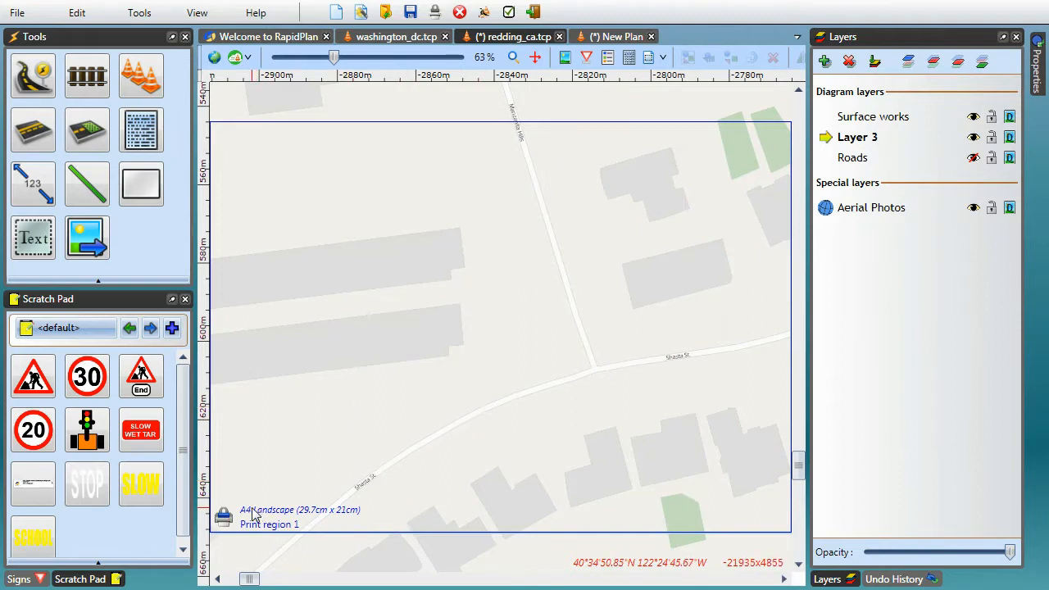
click(226, 517)
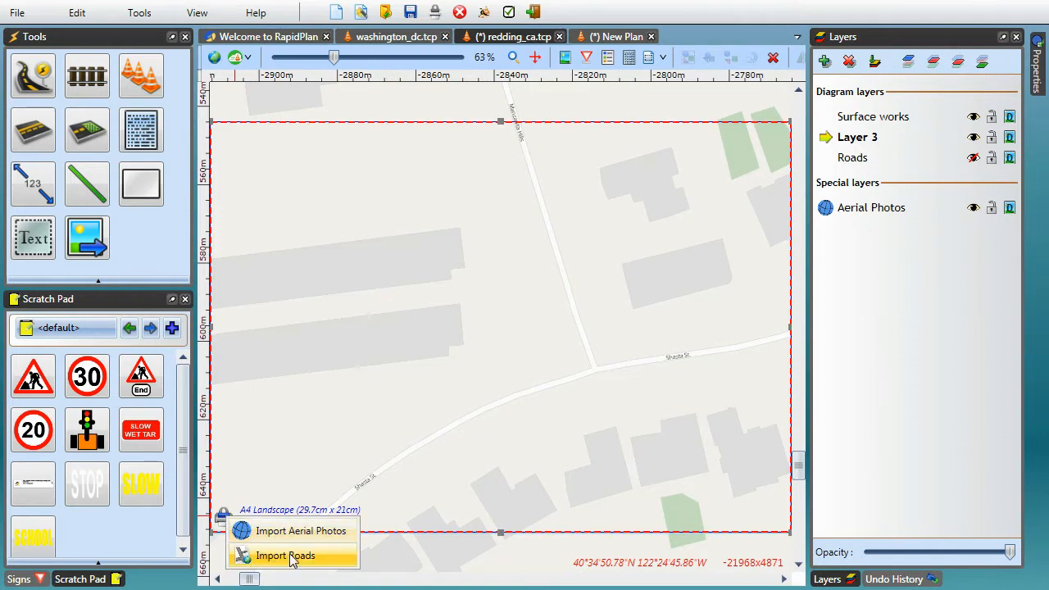
click(347, 328)
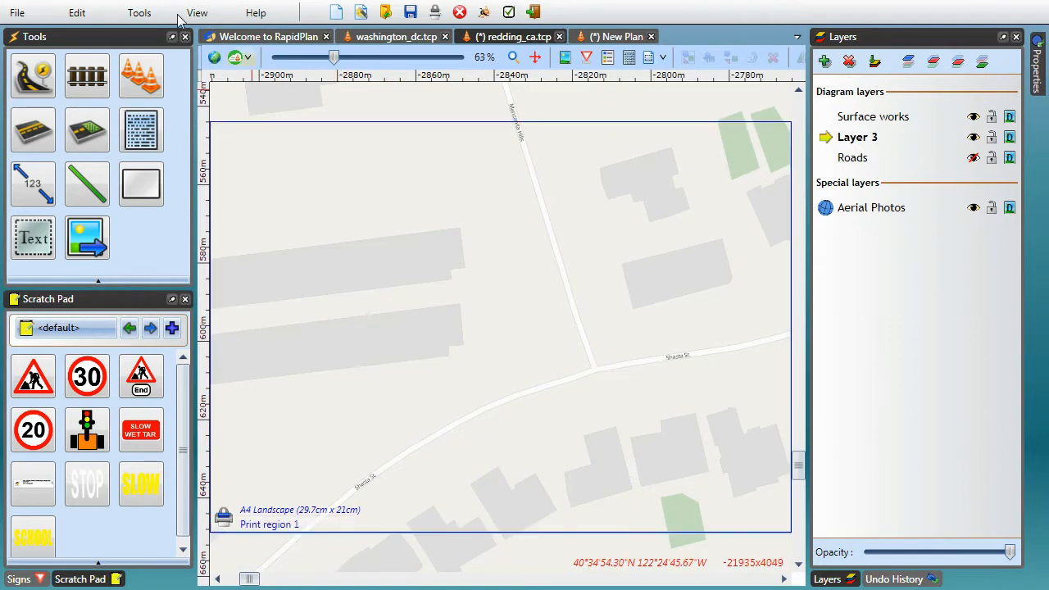
click(77, 13)
mouse_move(139, 12)
mouse_move(160, 41)
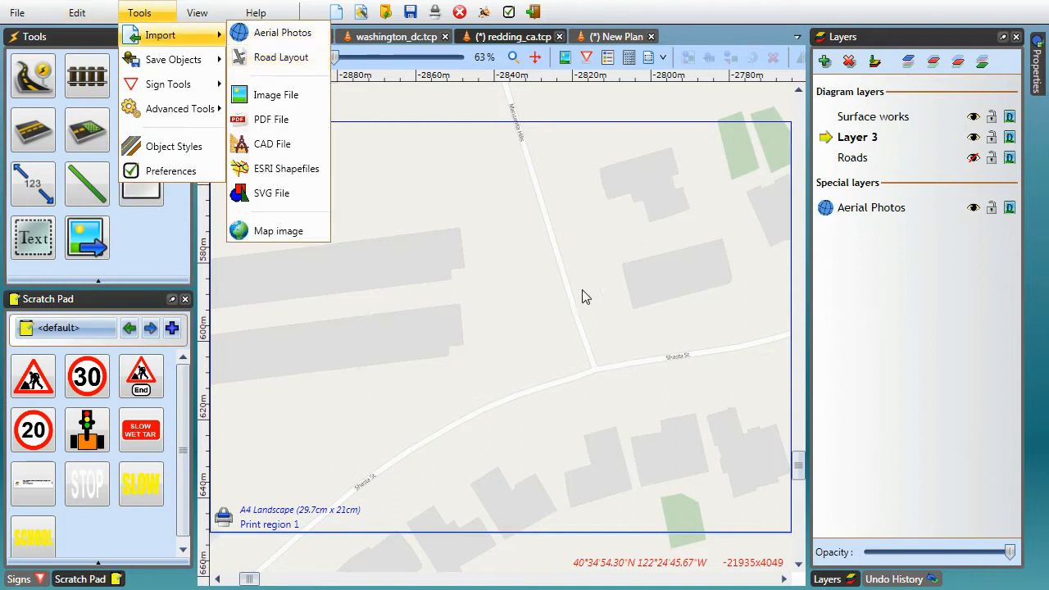
click(628, 335)
Import Shasta St from the base map as a road object at the junction with Manzanita Hills Avenue
scroll(637, 335, up, 1)
scroll(638, 336, up, 6)
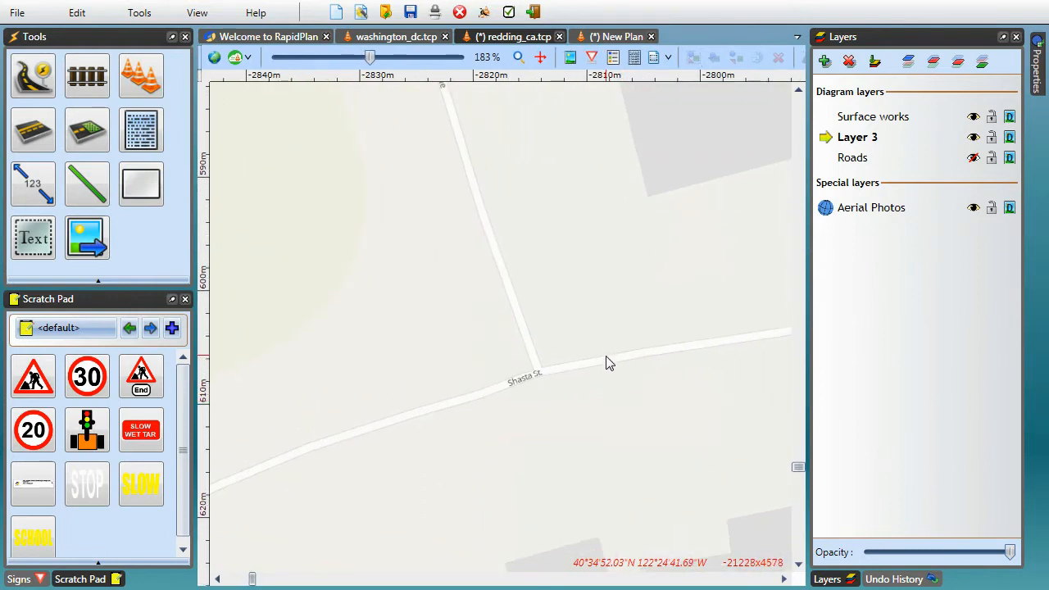
right_click(608, 366)
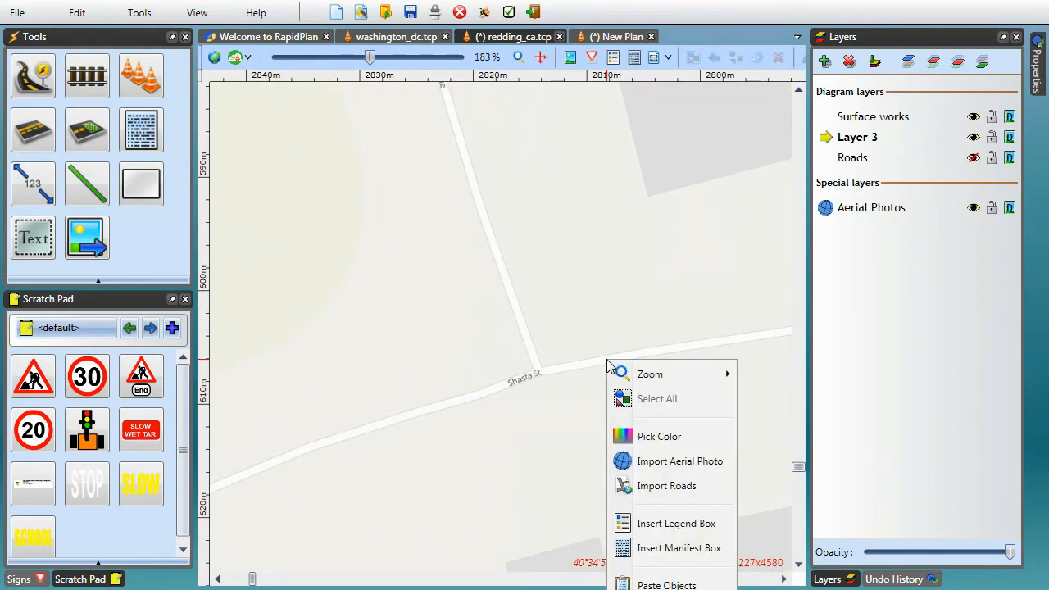
click(661, 488)
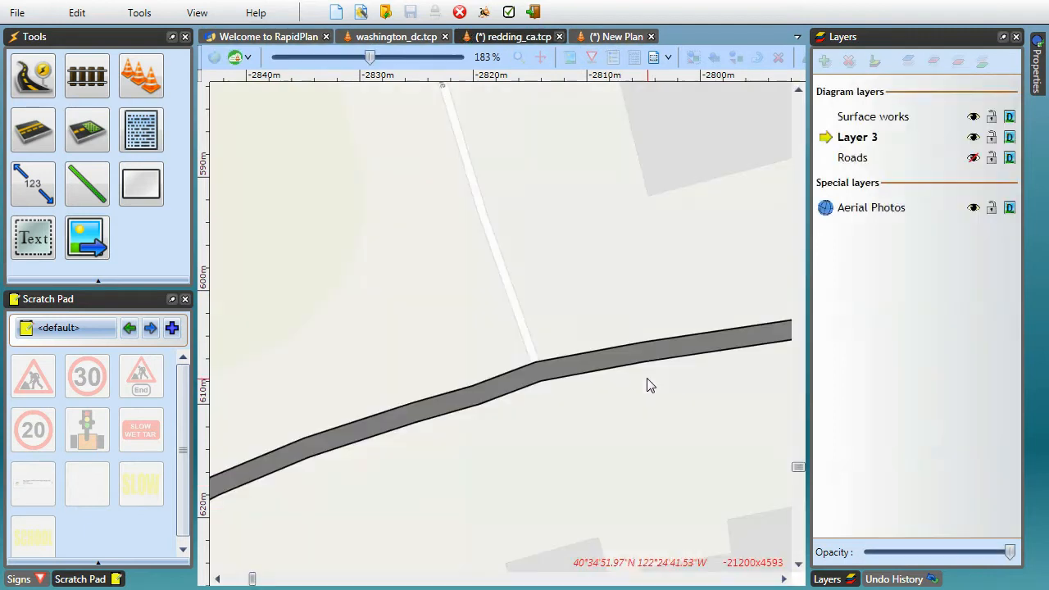
Import Manzanita Hills Avenue from the base map as a road object north of the Shasta St junction
scroll(418, 206, up, 3)
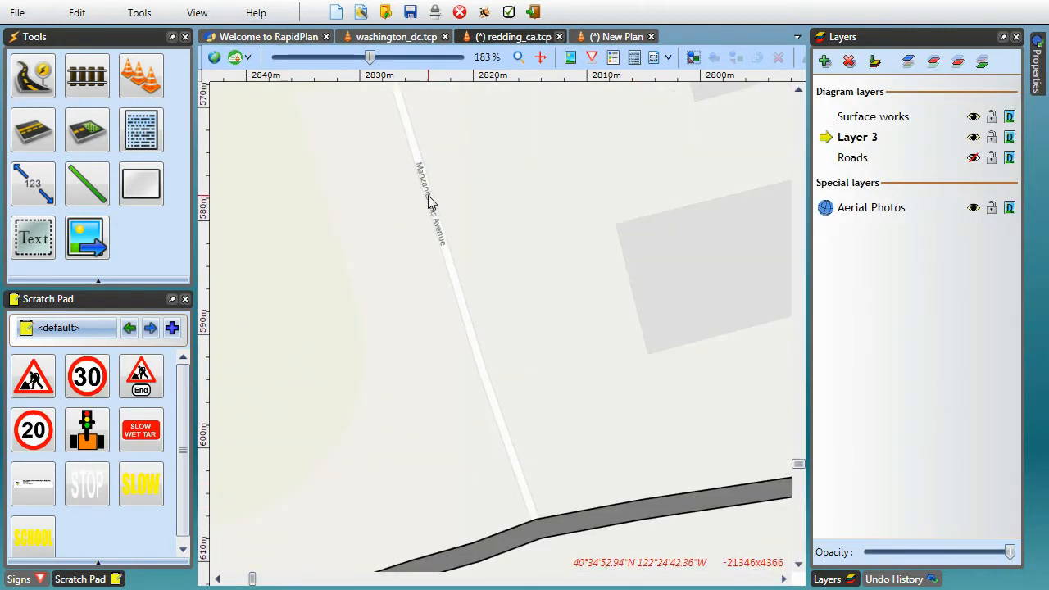
right_click(428, 196)
click(527, 323)
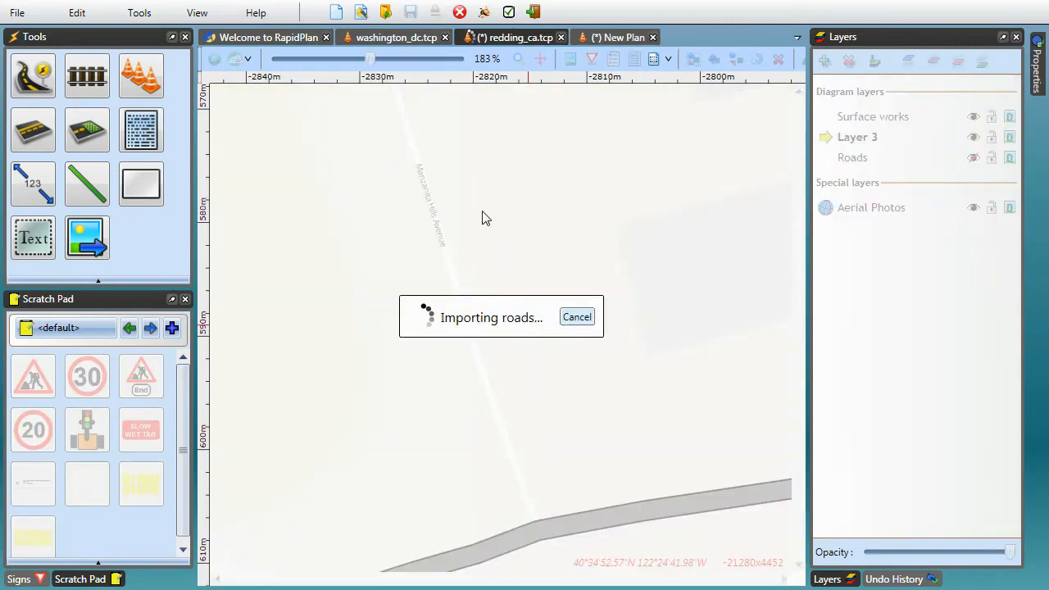
ctrl+scroll(487, 221, down, 4)
ctrl+scroll(486, 219, down, 4)
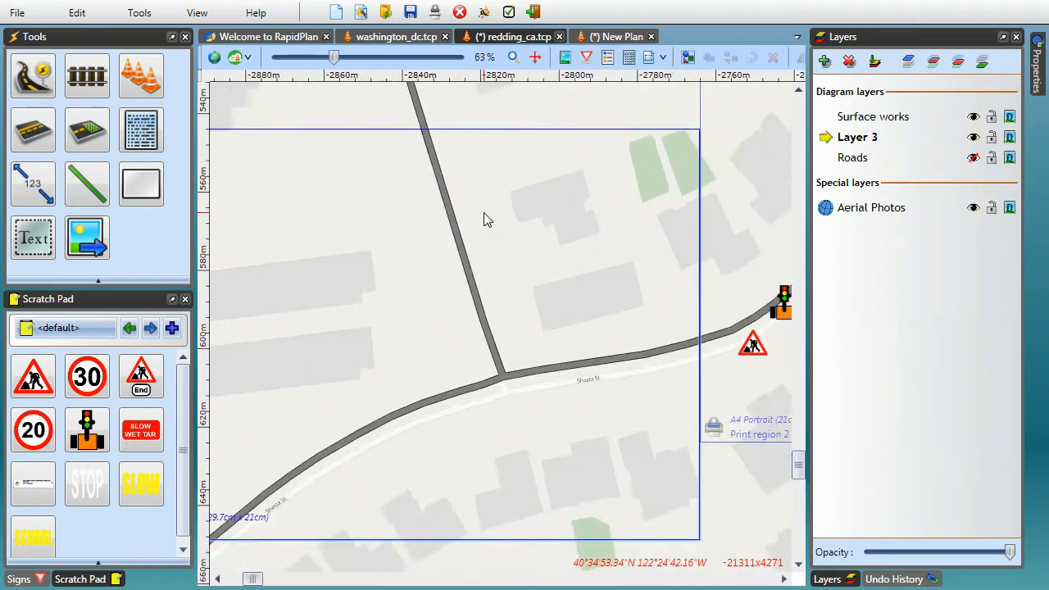
Select the imported Manzanita Hills Avenue road, examine its road import details and deselect it
scroll(443, 234, up, 2)
click(410, 244)
scroll(412, 238, up, 3)
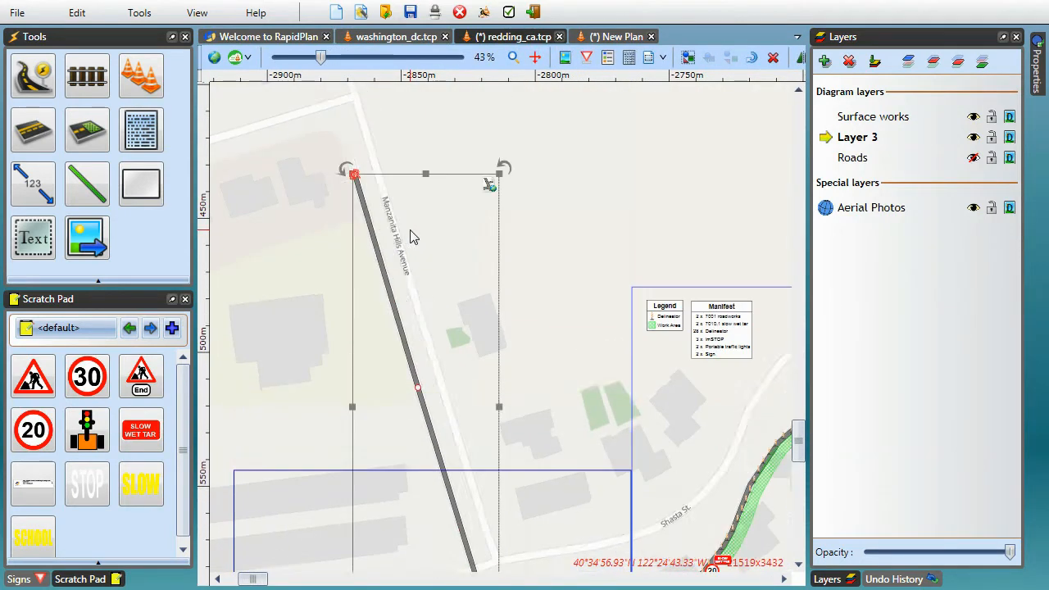
scroll(412, 234, down, 2)
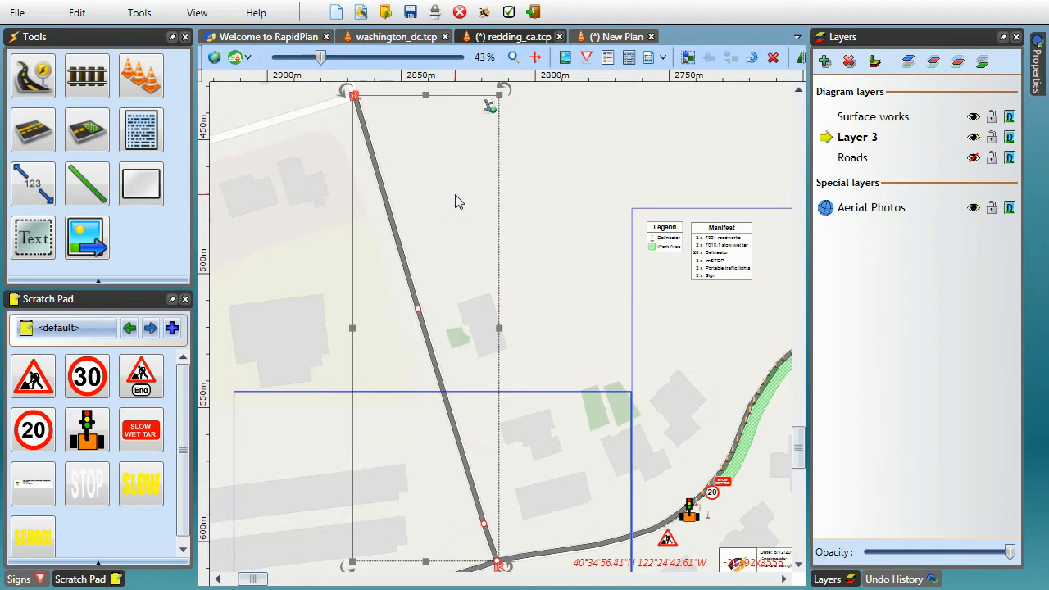
mouse_move(490, 121)
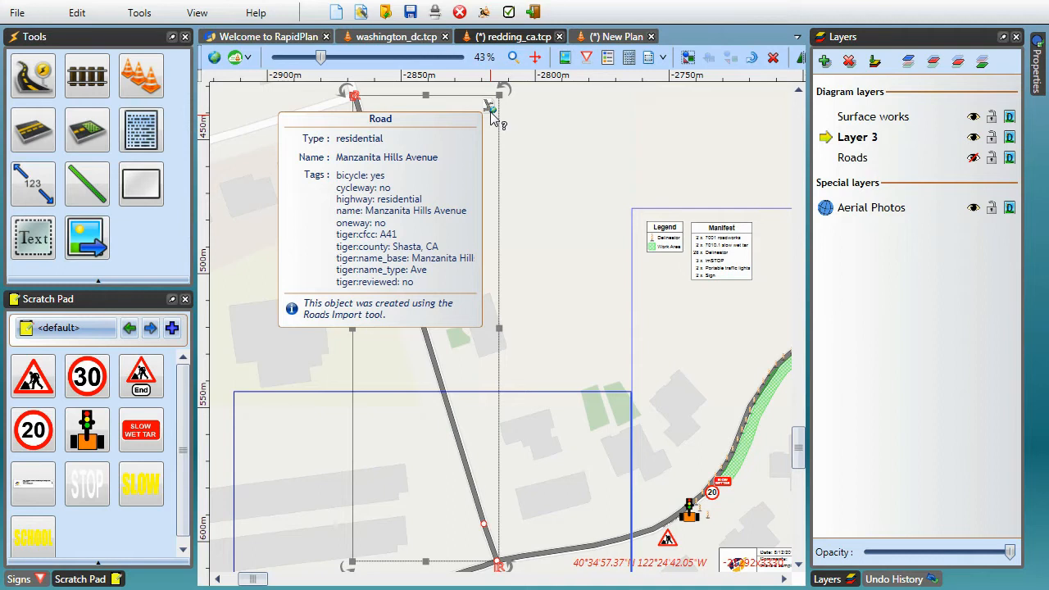
scroll(564, 295, down, 4)
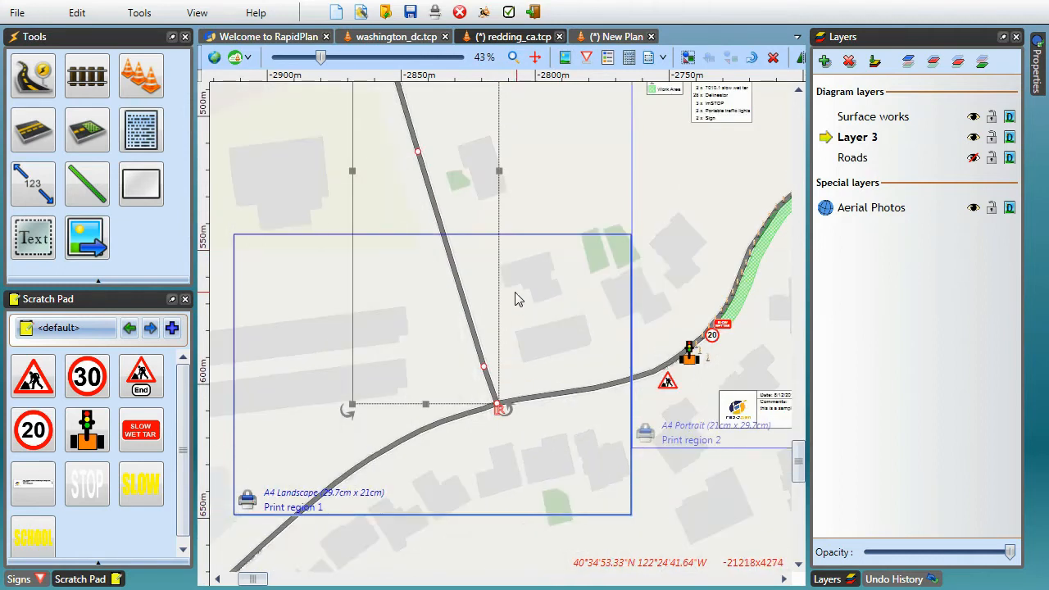
scroll(501, 299, down, 1)
click(447, 341)
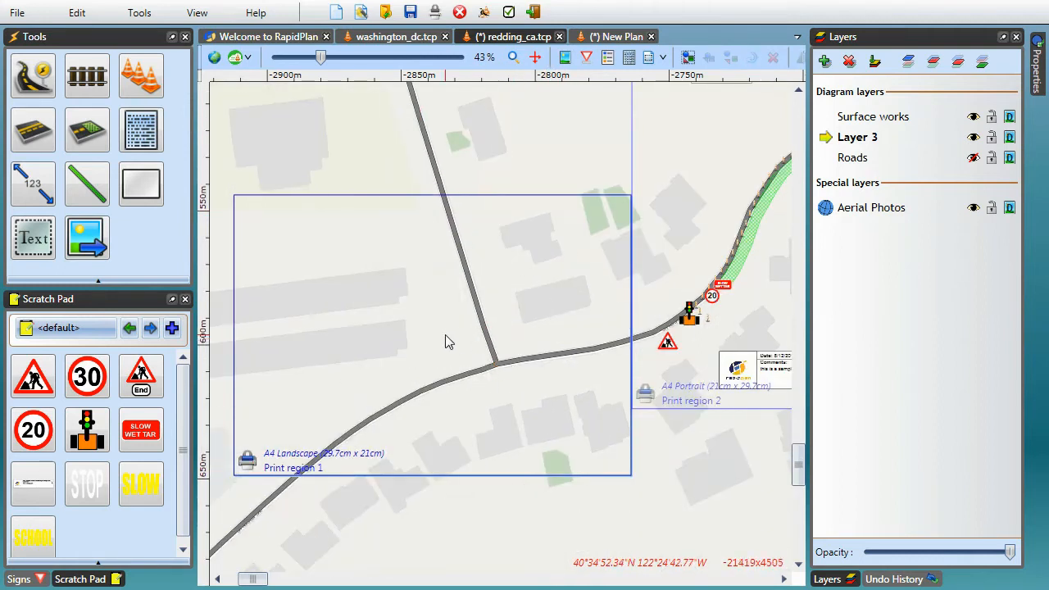
Switch the base map provider to ArcGIS World, with the view on the junction of the two imported roads
ctrl+scroll(457, 328, up, 3)
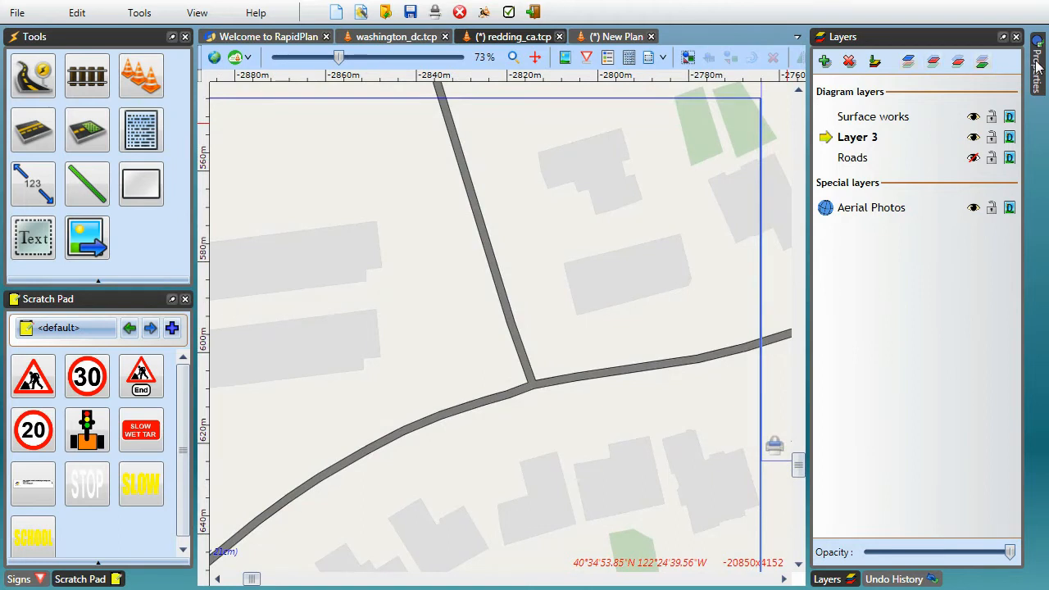
mouse_move(1038, 67)
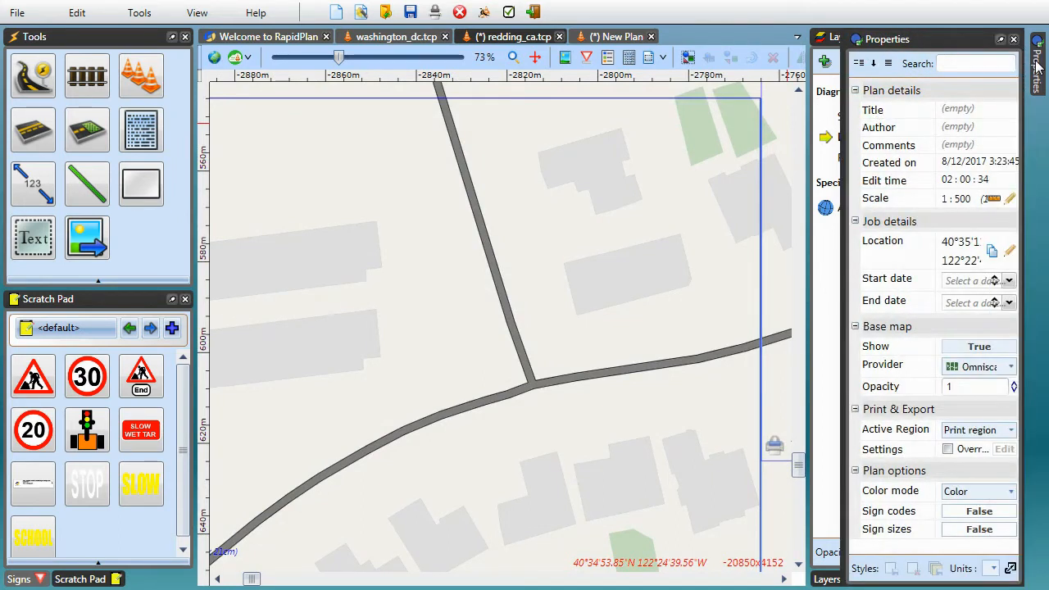
click(1011, 367)
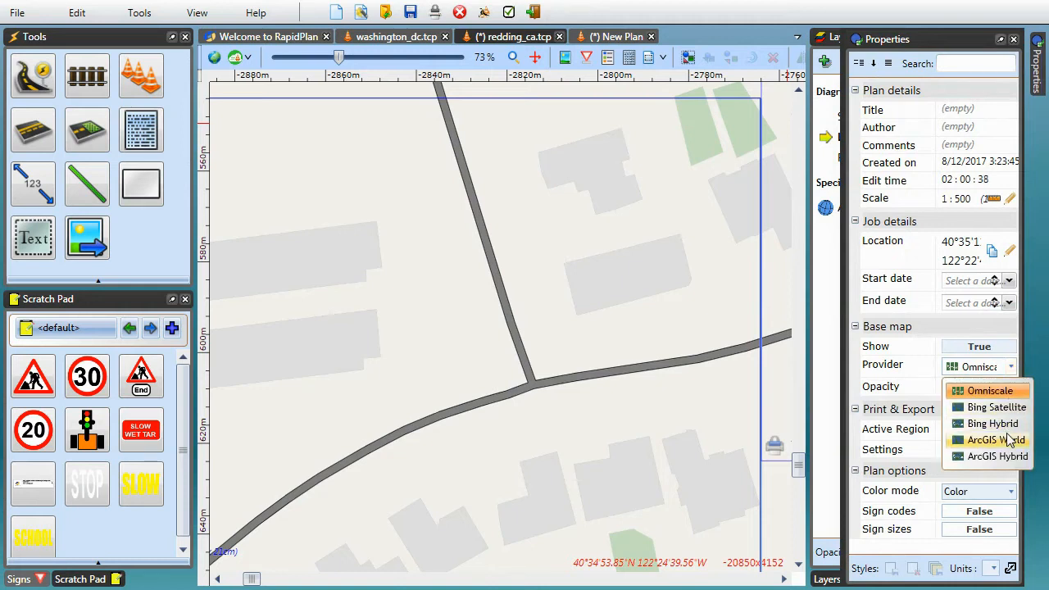
click(1010, 441)
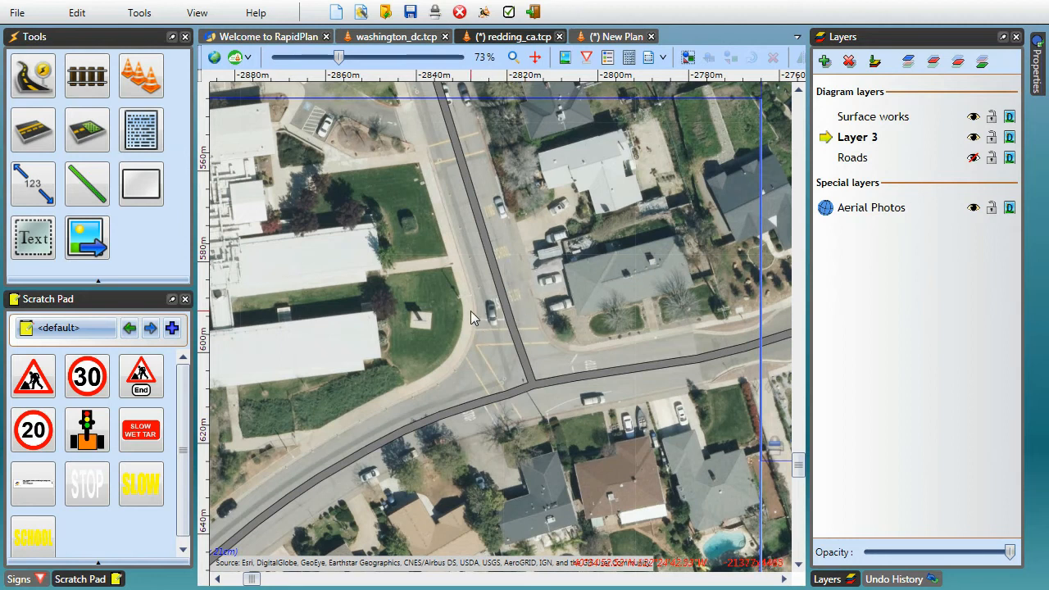
Measure the width of Manzanita Hills Avenue from curb to curb on the aerial imagery, without keeping the dimension
scroll(472, 317, up, 4)
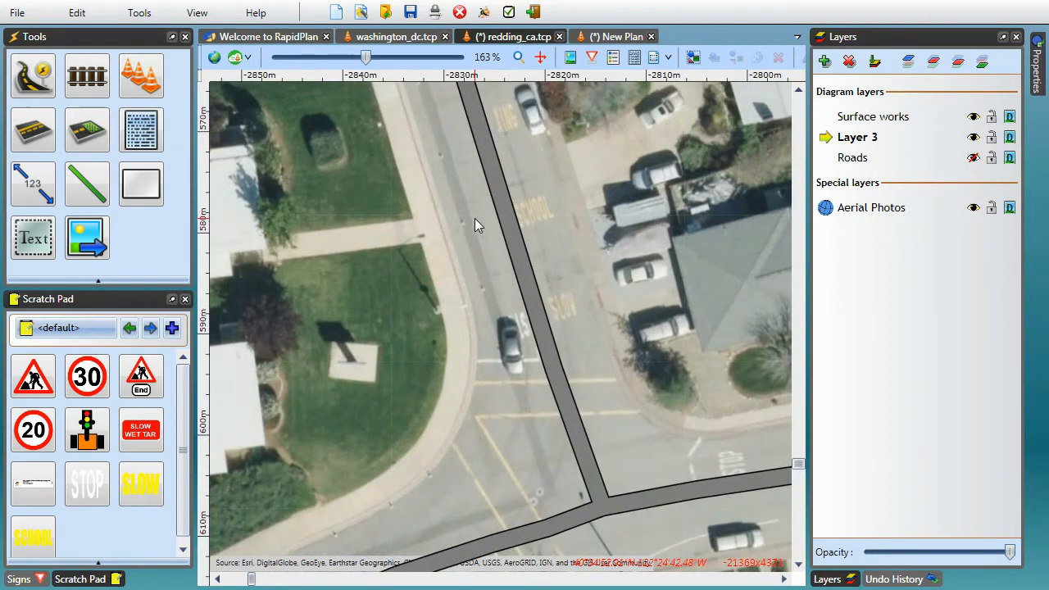
middle_drag(511, 212, 512, 291)
scroll(514, 320, up, 3)
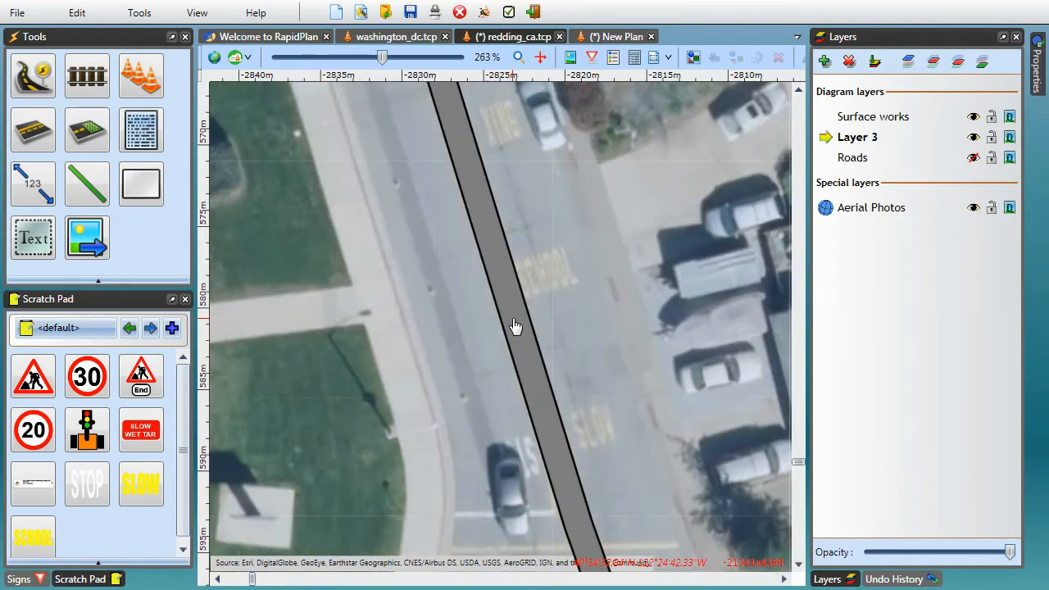
click(32, 182)
click(27, 175)
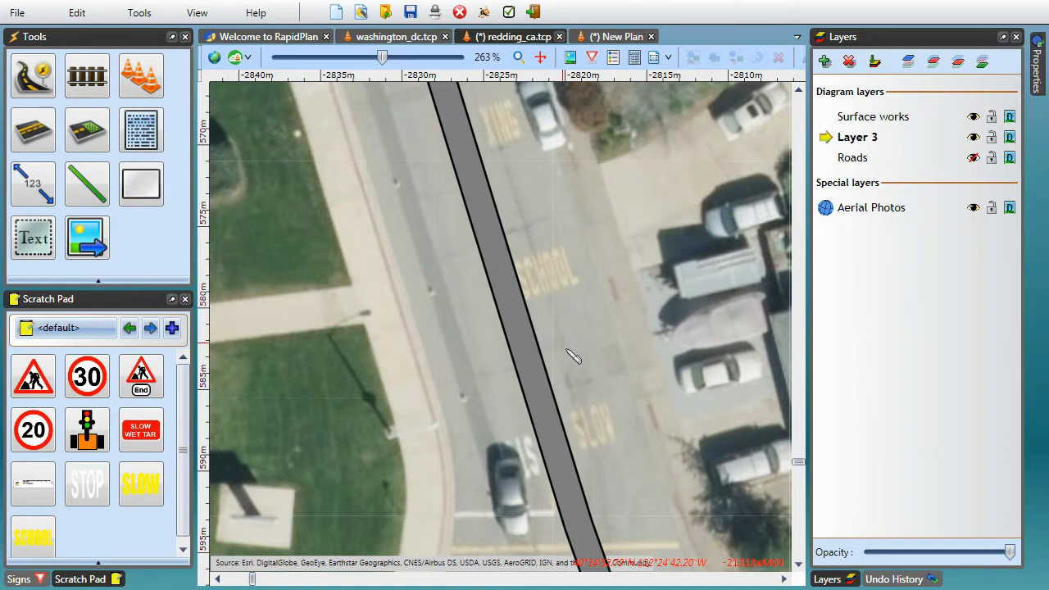
scroll(548, 353, up, 3)
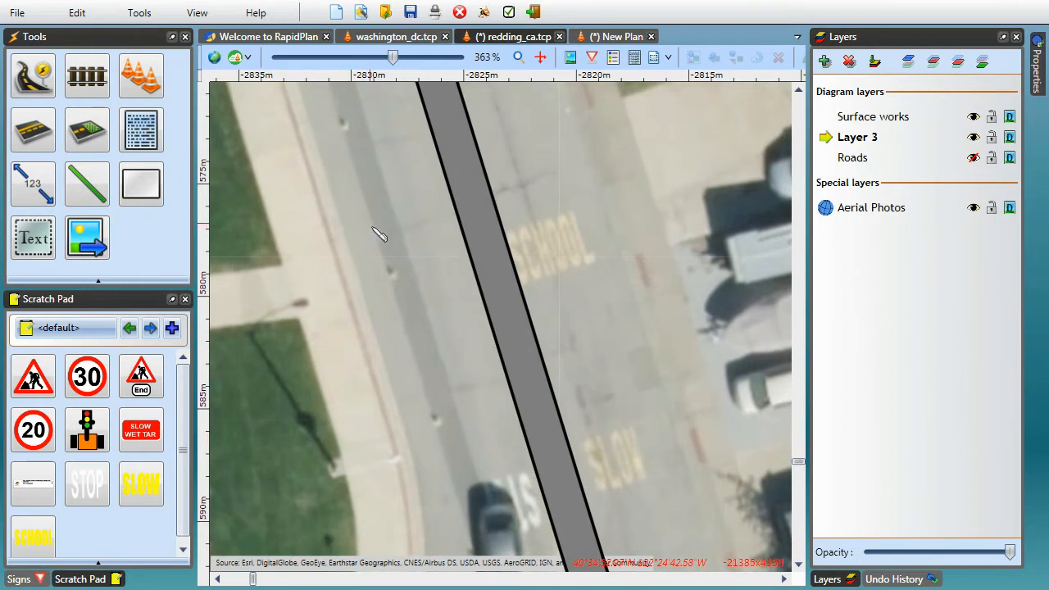
scroll(481, 298, up, 1)
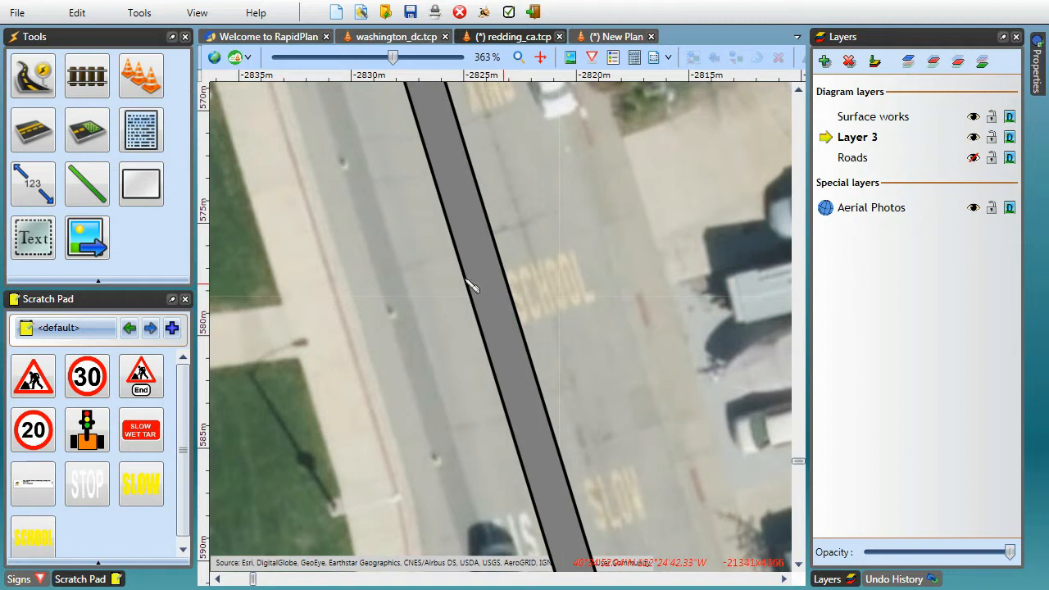
drag(353, 287, 608, 238)
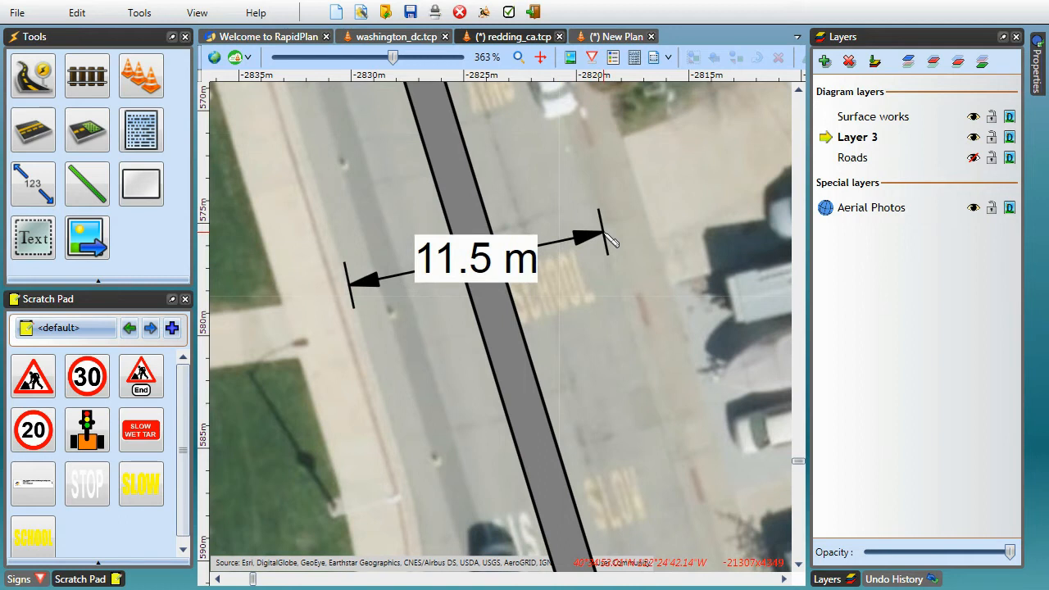
drag(610, 239, 607, 225)
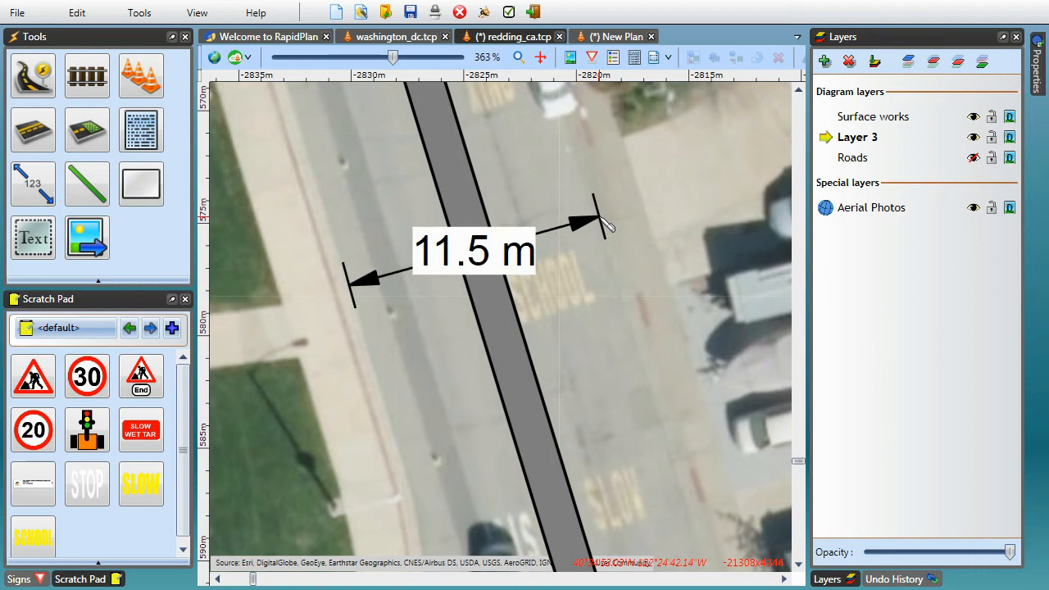
right_click(577, 269)
right_click(525, 298)
Select the Manzanita Hills Avenue road, keep its properties docked and set the property units to Meters
click(495, 278)
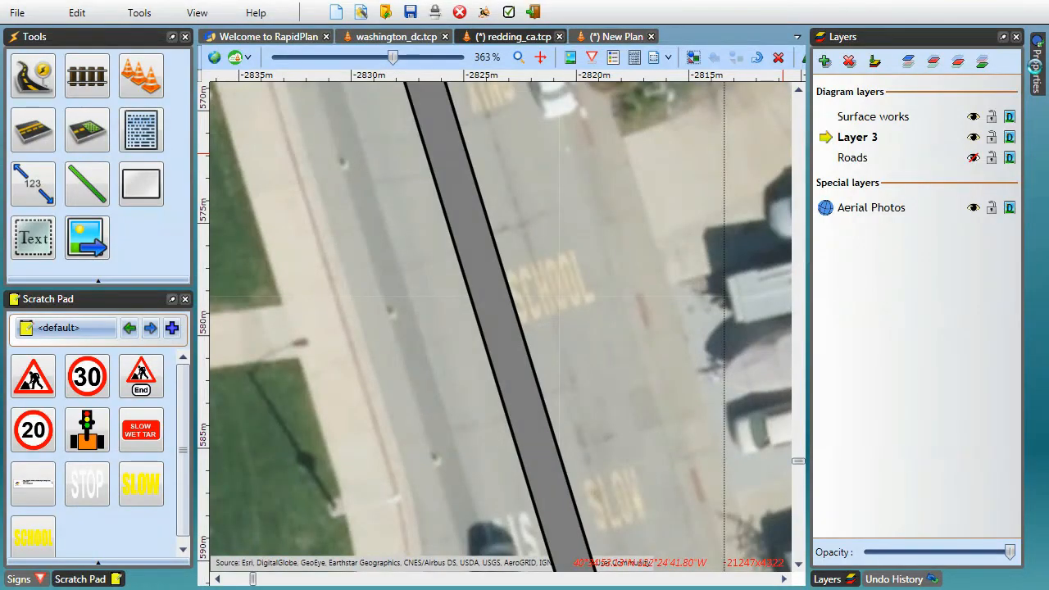
click(1036, 68)
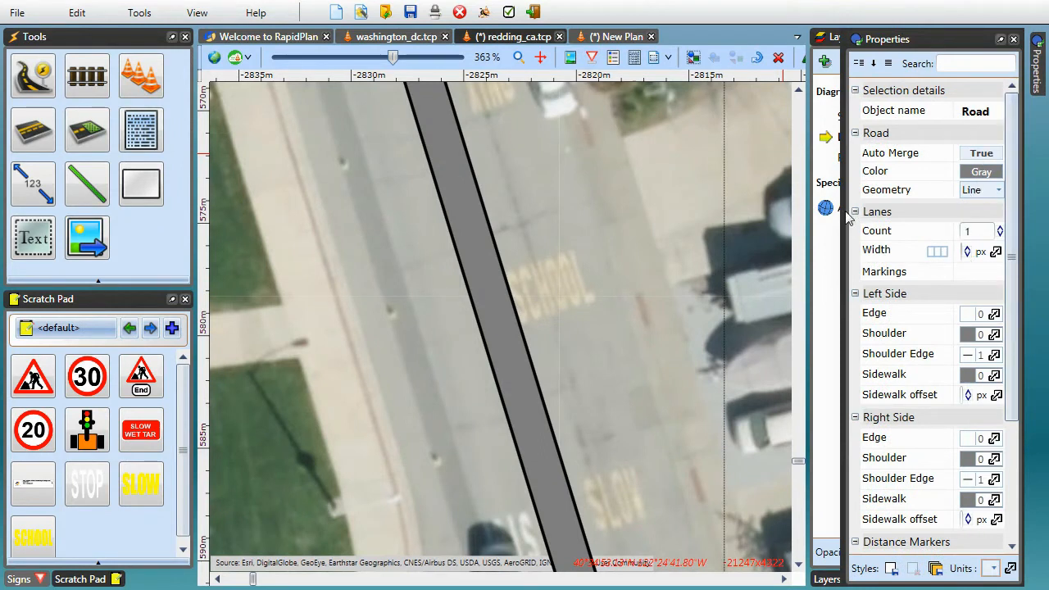
click(1000, 41)
click(1017, 290)
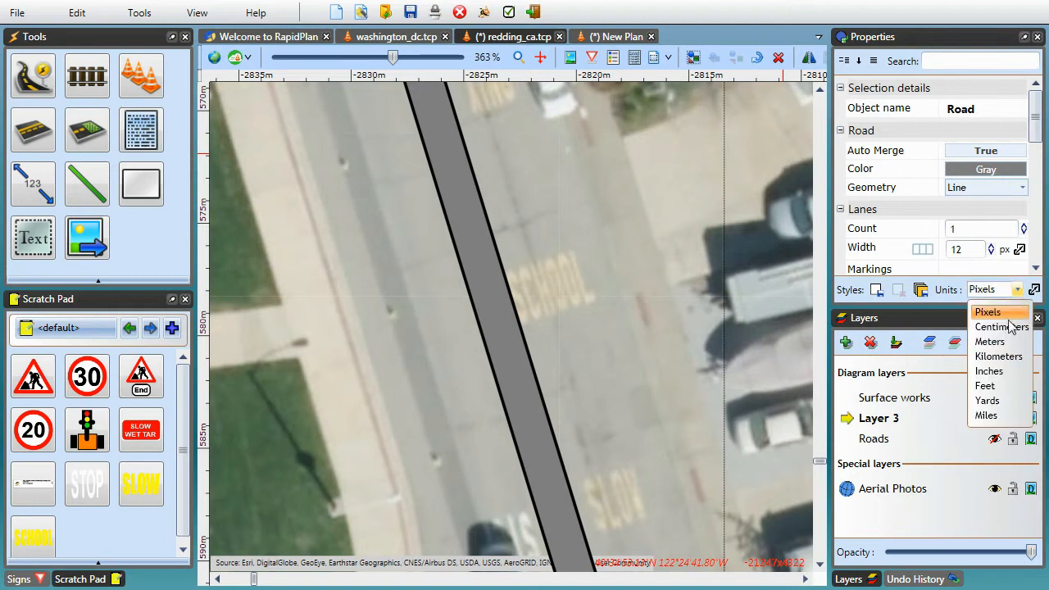
click(989, 342)
Set the Manzanita Hills Avenue road's lane width to 11.5 m and deselect the road
click(969, 250)
text(11)
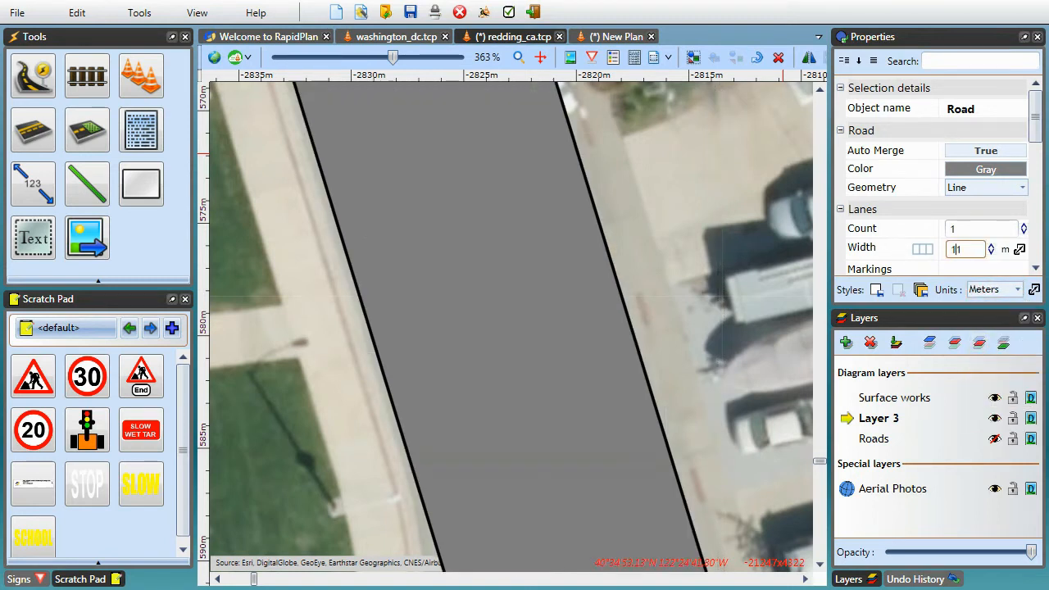
text(.5)
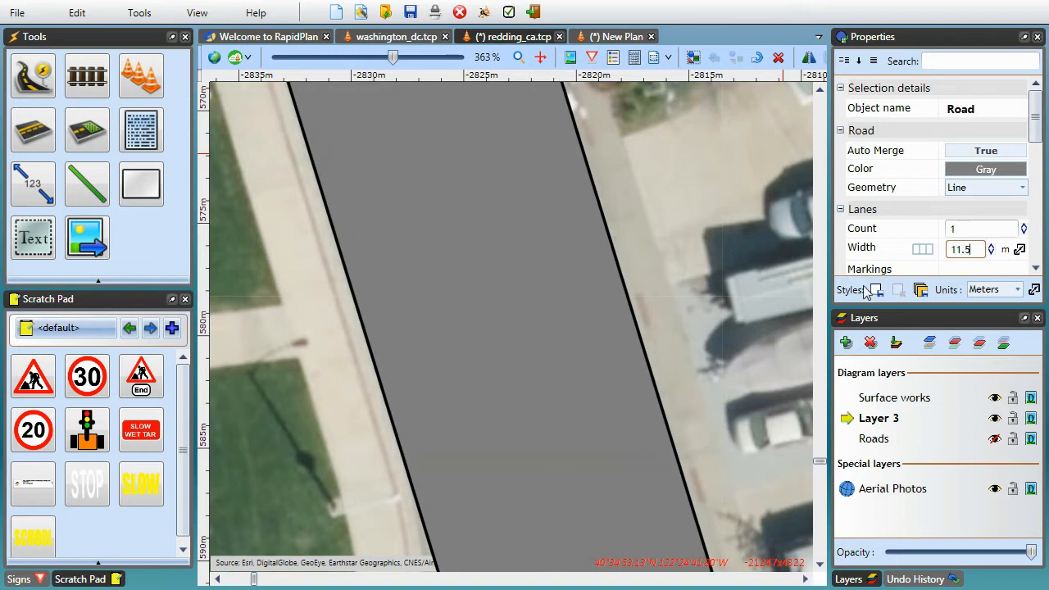
click(662, 282)
scroll(667, 299, down, 4)
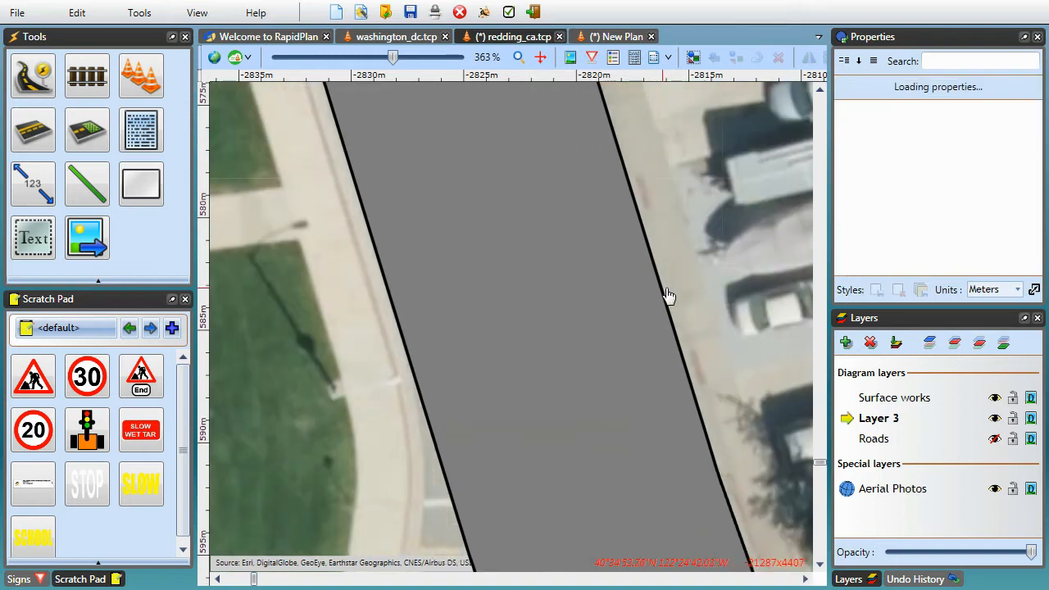
ctrl+scroll(688, 283, down, 4)
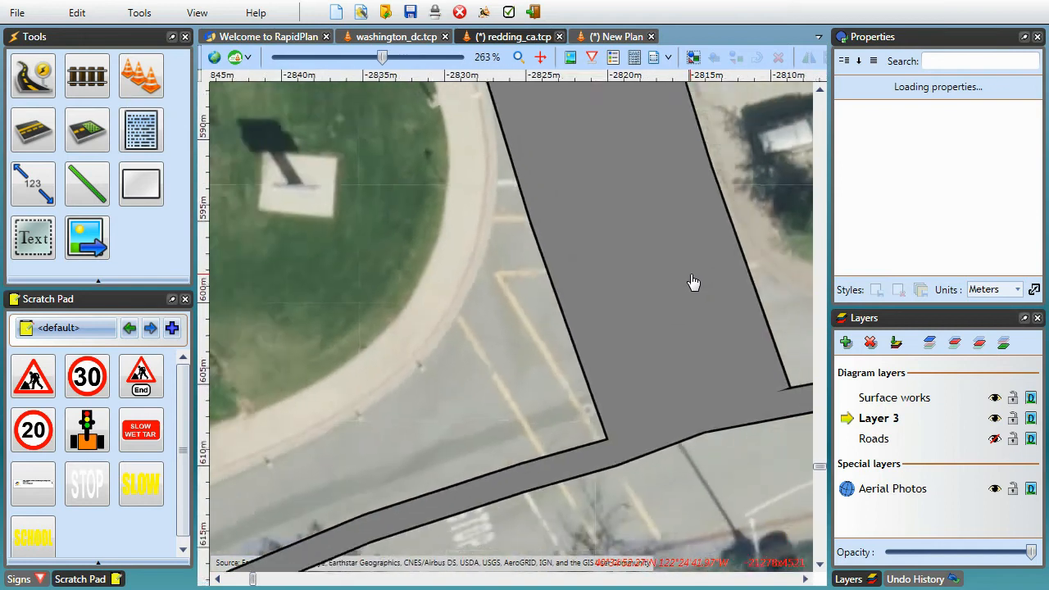
Measure the cross road's width from curb to curb just east of the junction, without keeping the dimension
scroll(565, 434, down, 3)
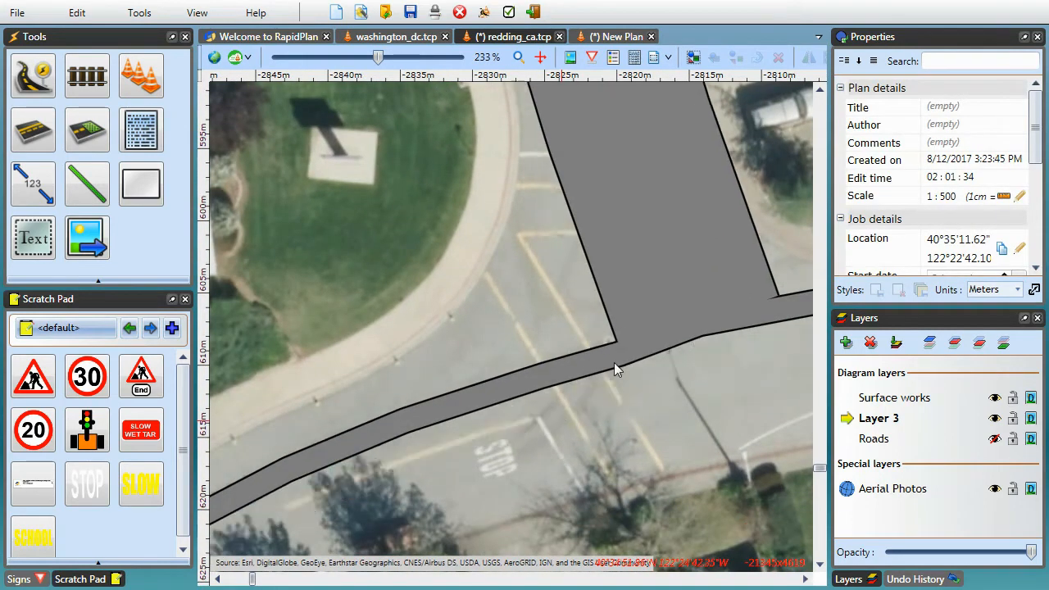
middle_drag(648, 388, 370, 389)
middle_drag(656, 317, 406, 391)
click(36, 179)
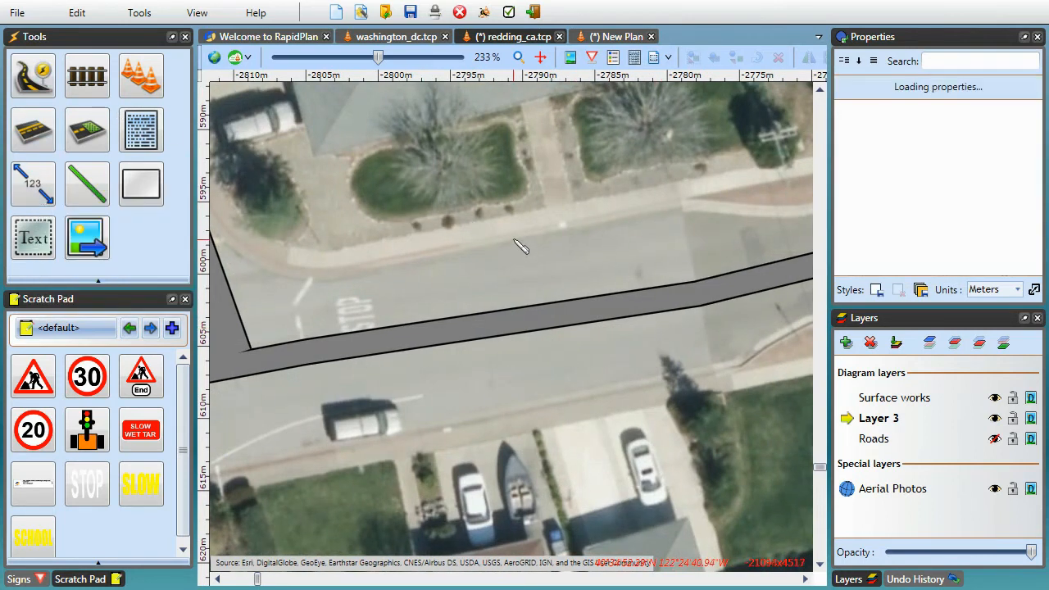
scroll(541, 297, up, 3)
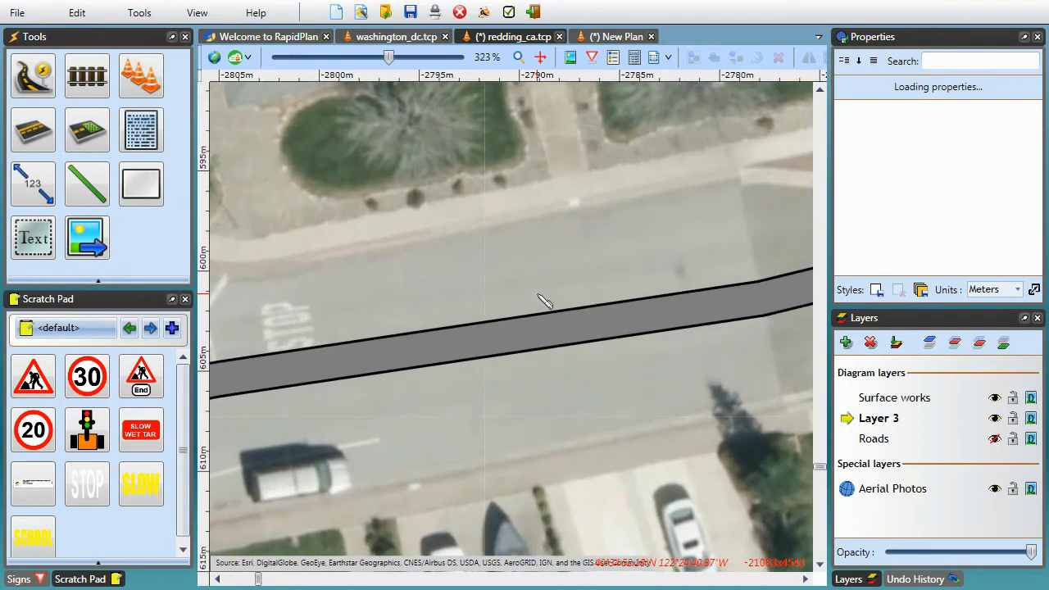
scroll(525, 232, up, 2)
drag(527, 212, 582, 485)
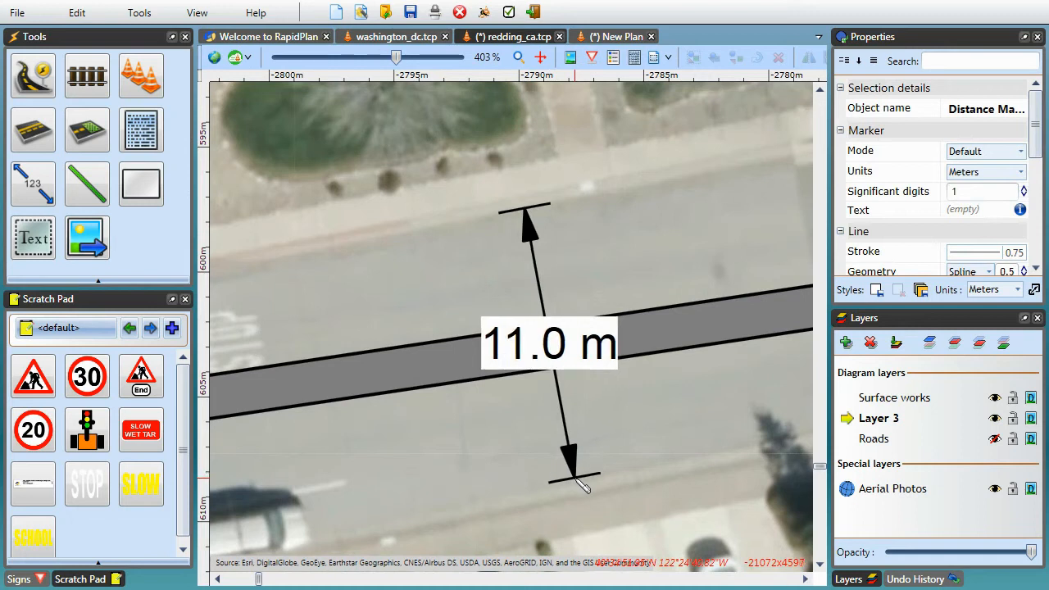
key(Escape)
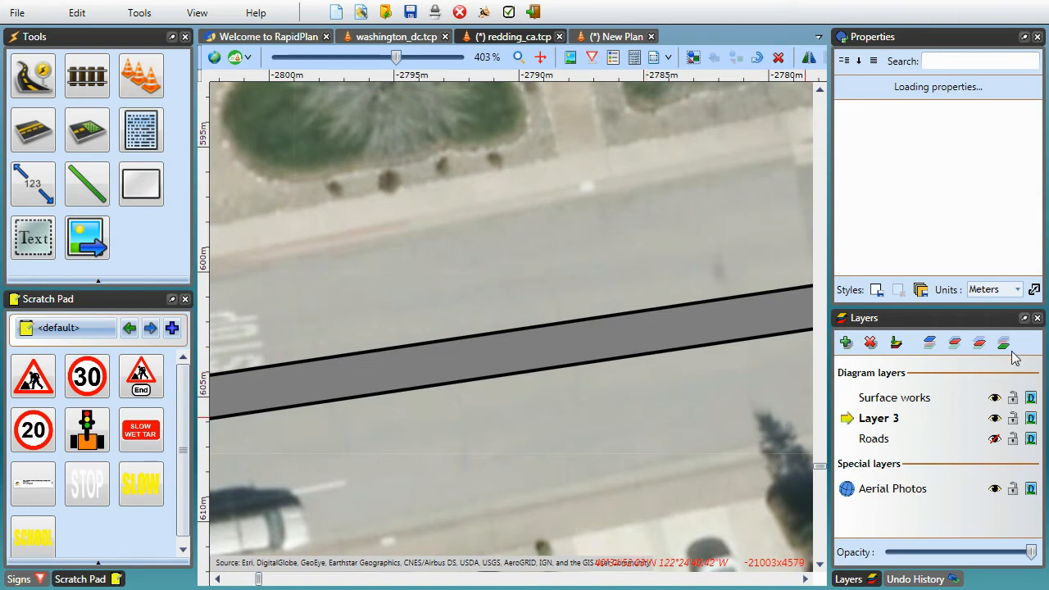
Set the cross road's lane width to 11 m, deselect it and fit the view to the print region
click(966, 250)
text(11)
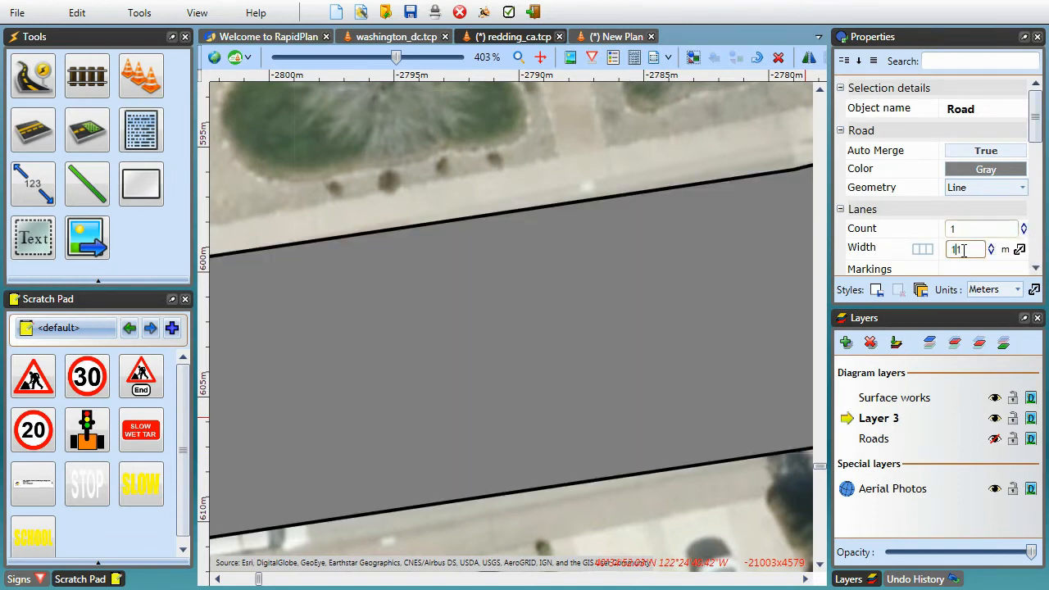
click(600, 497)
scroll(600, 500, down, 2)
scroll(589, 424, down, 3)
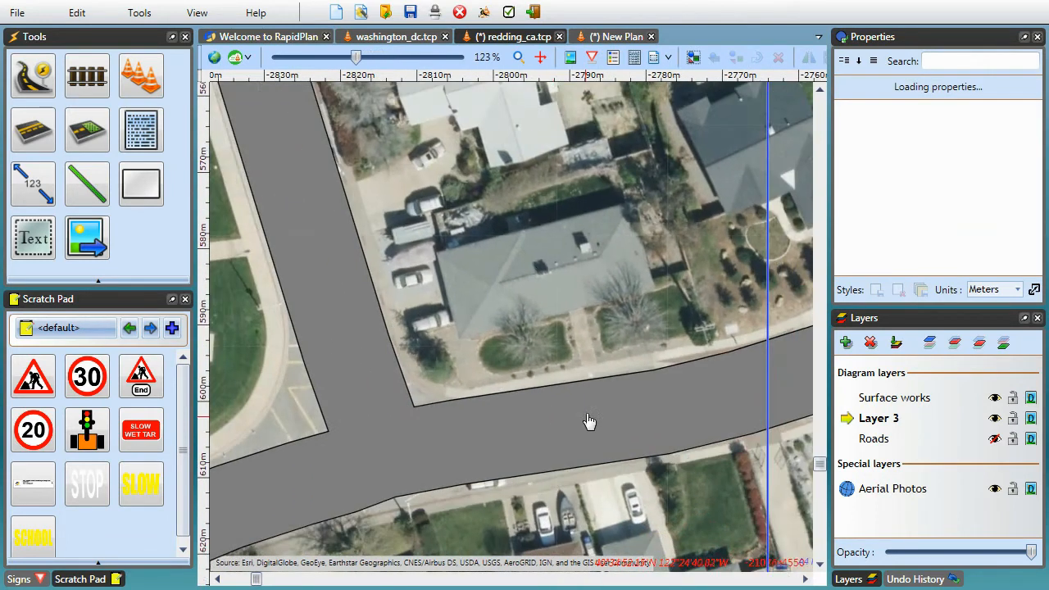
mouse_move(518, 57)
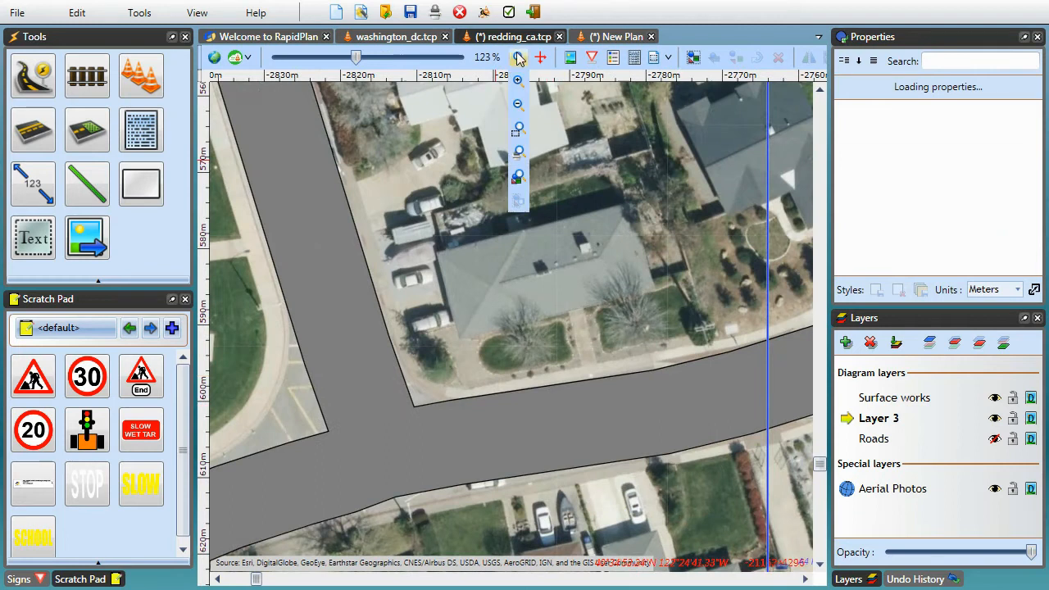
click(519, 153)
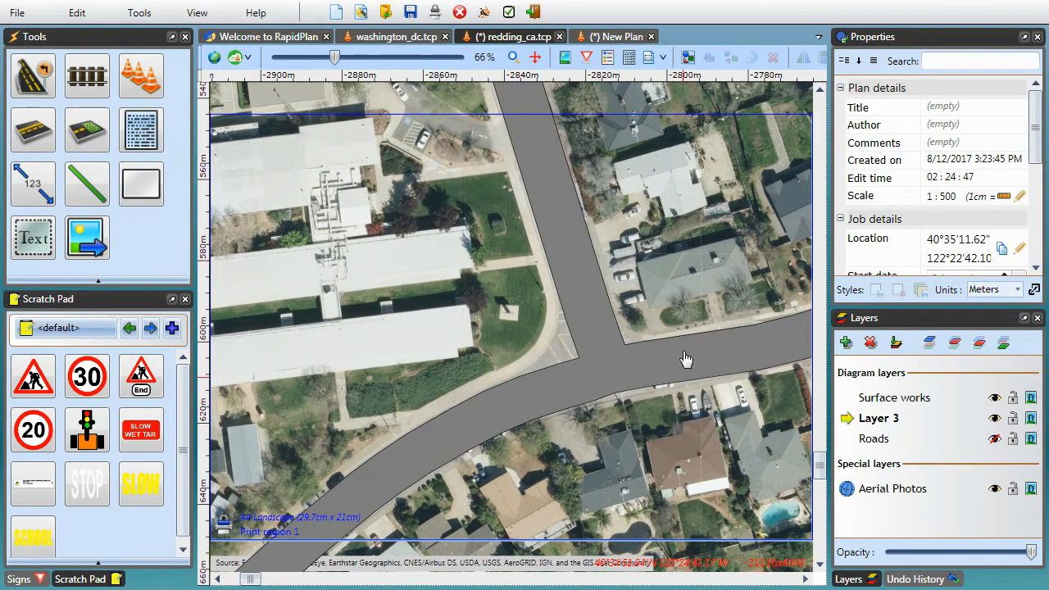
Place a road corner object on the lawn west of the junction, beside Manzanita Hills Avenue
scroll(614, 369, up, 3)
scroll(637, 373, up, 2)
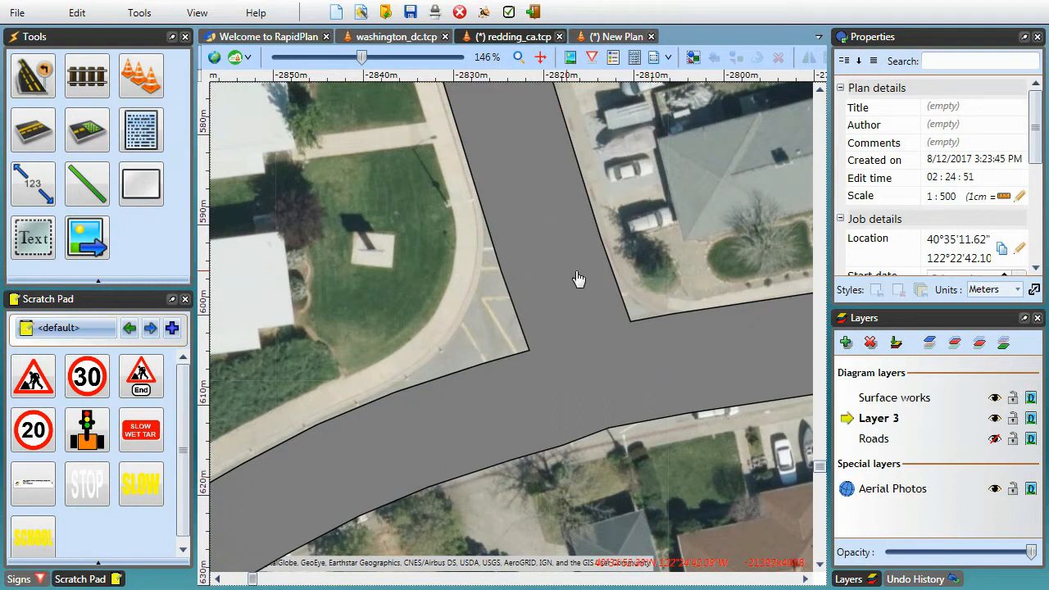
drag(591, 290, 529, 335)
click(43, 86)
click(123, 179)
click(248, 259)
click(259, 360)
click(328, 329)
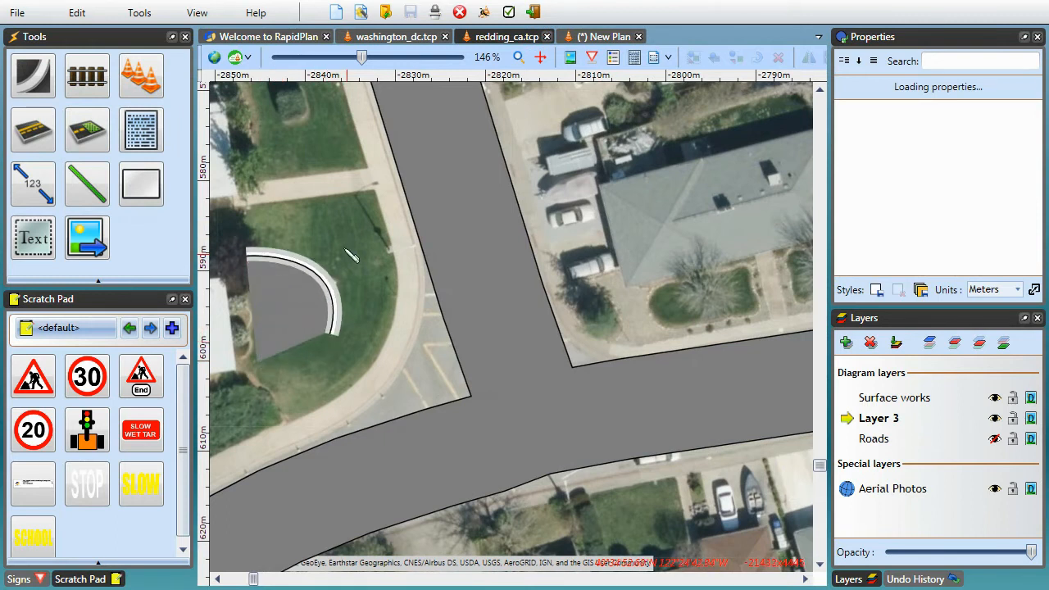
click(346, 246)
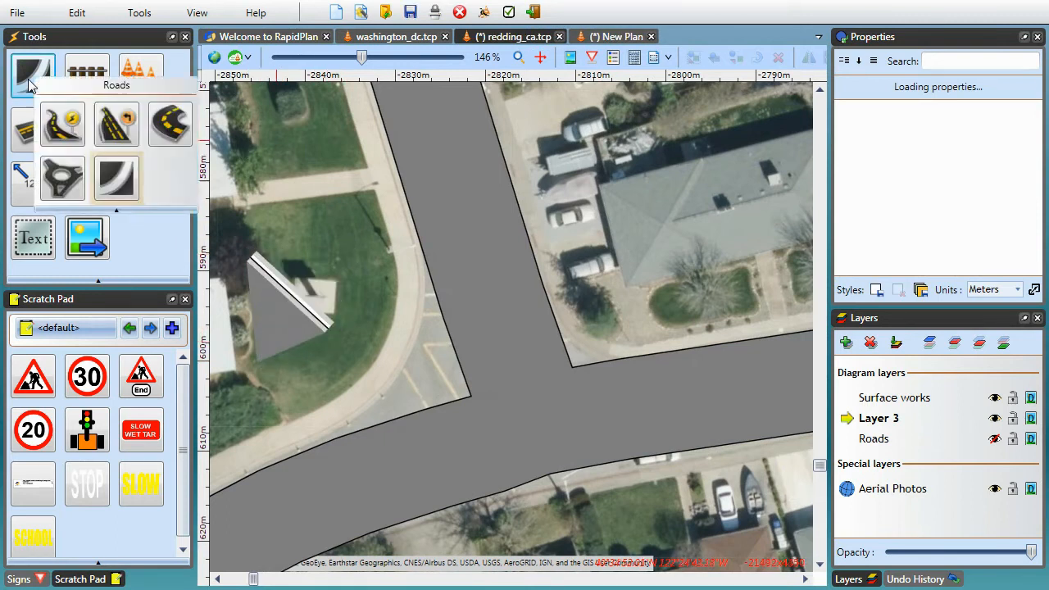
Draw a short vertical turn lane over the house roof northeast of the junction and finish the tool
mouse_move(28, 66)
click(117, 123)
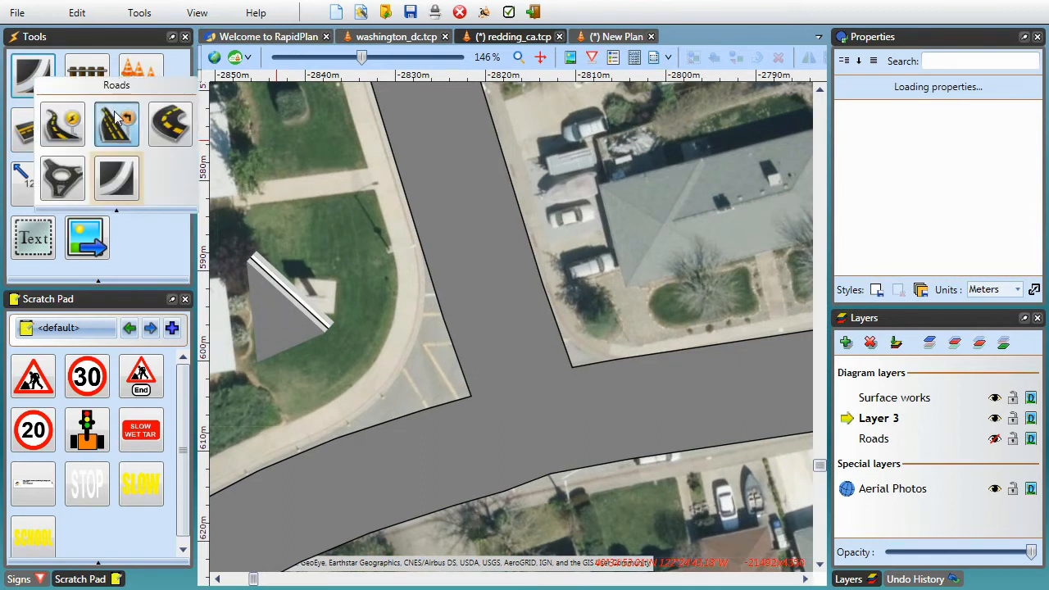
click(684, 144)
click(696, 298)
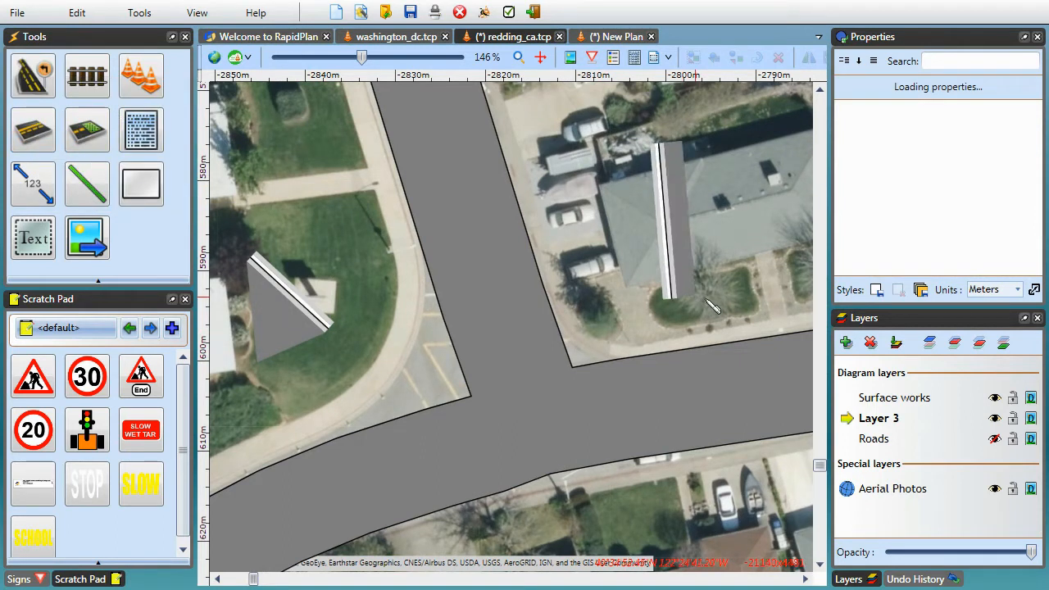
right_click(753, 315)
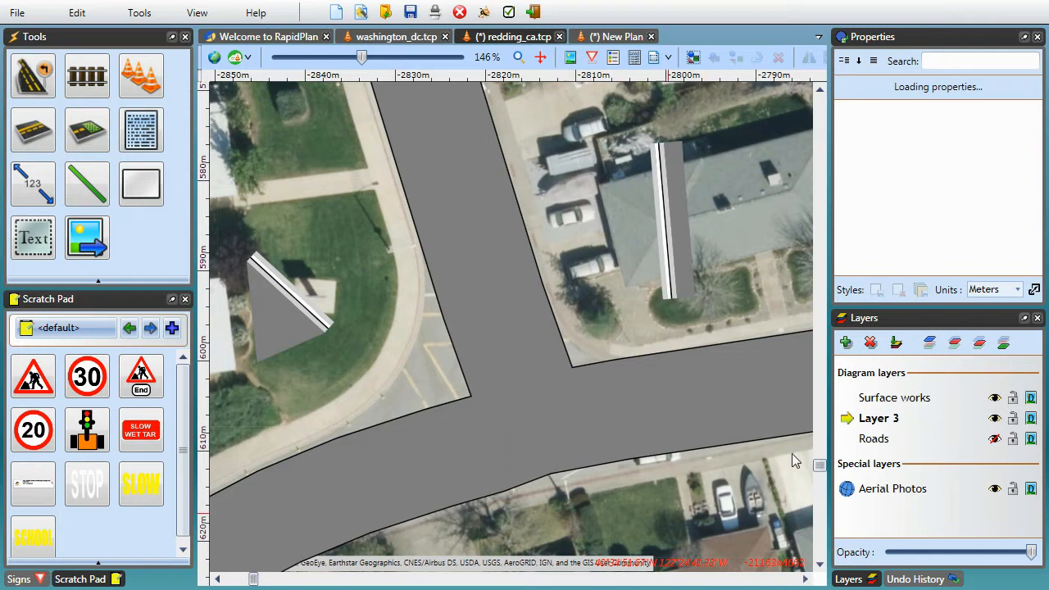
Strip the edge and sidewalk from the road corner and the turn lane to match the plain imported roads
click(446, 224)
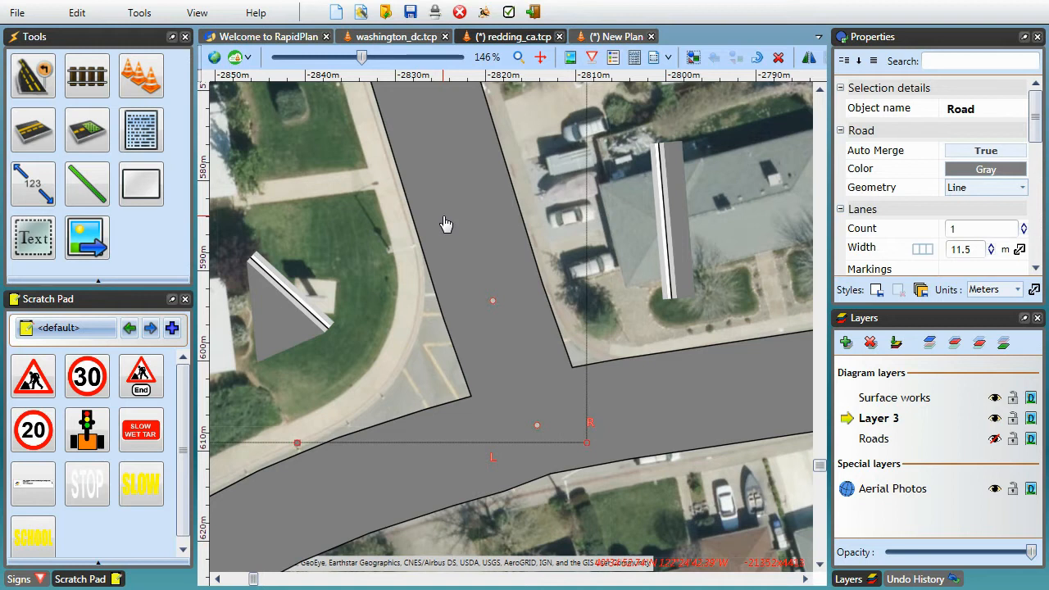
click(276, 333)
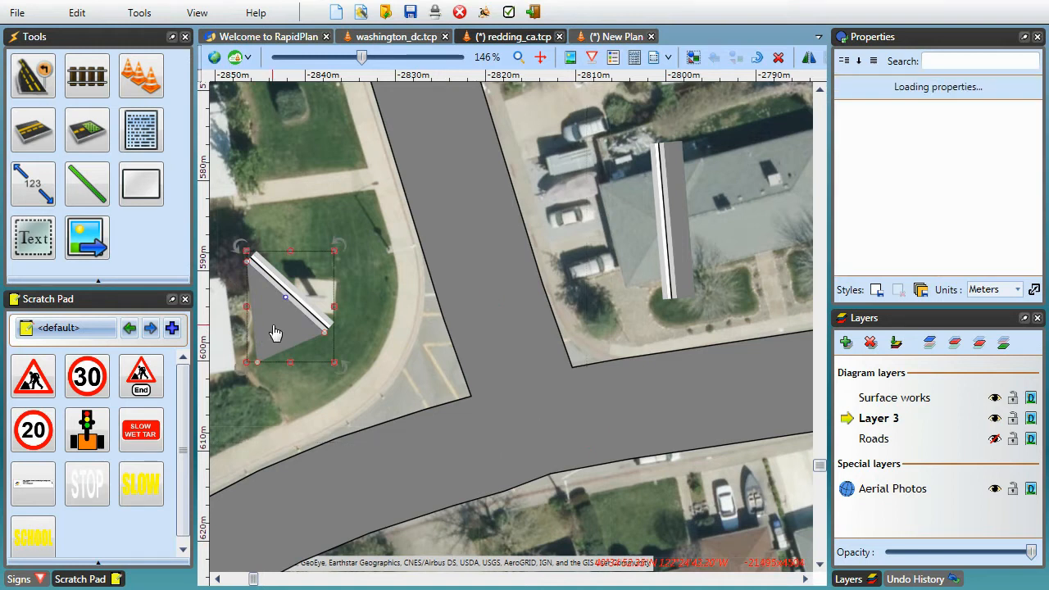
click(687, 259)
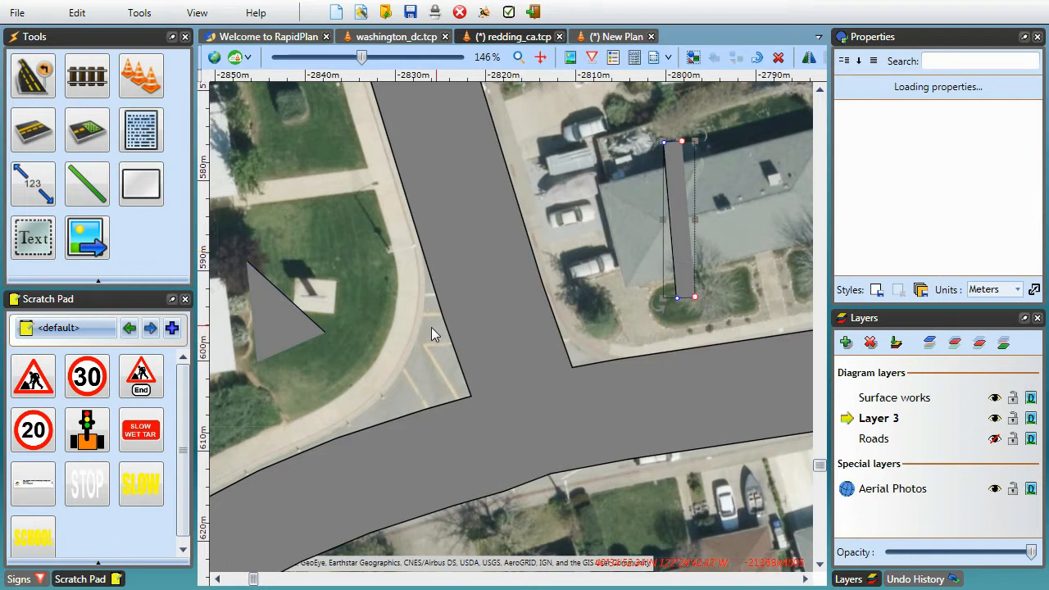
Lower the opacity of Layer 3 to about a third and shift the road corner slightly up on the lawn
click(295, 330)
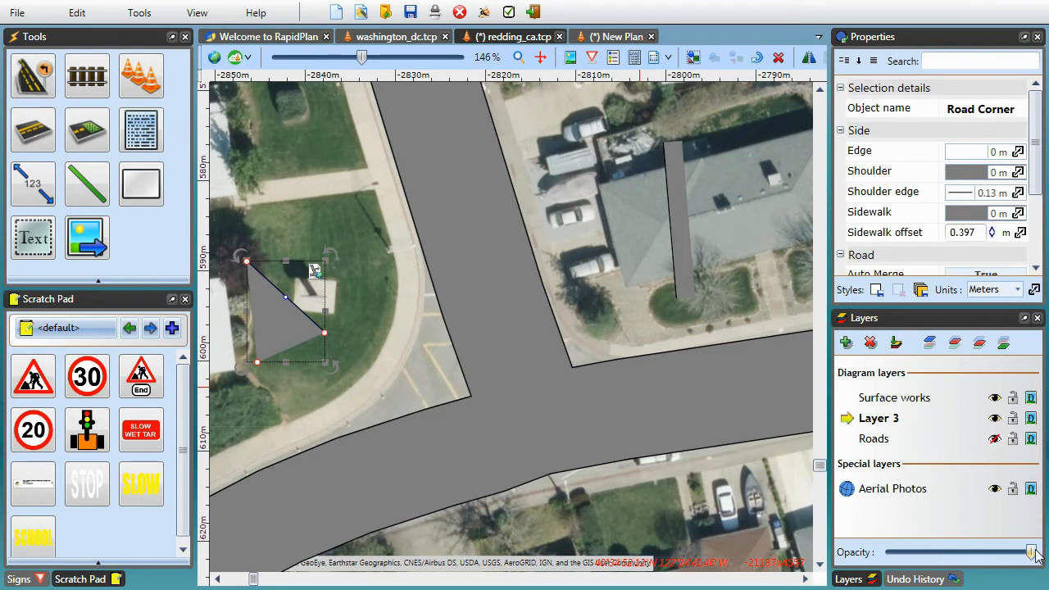
drag(1035, 557, 944, 558)
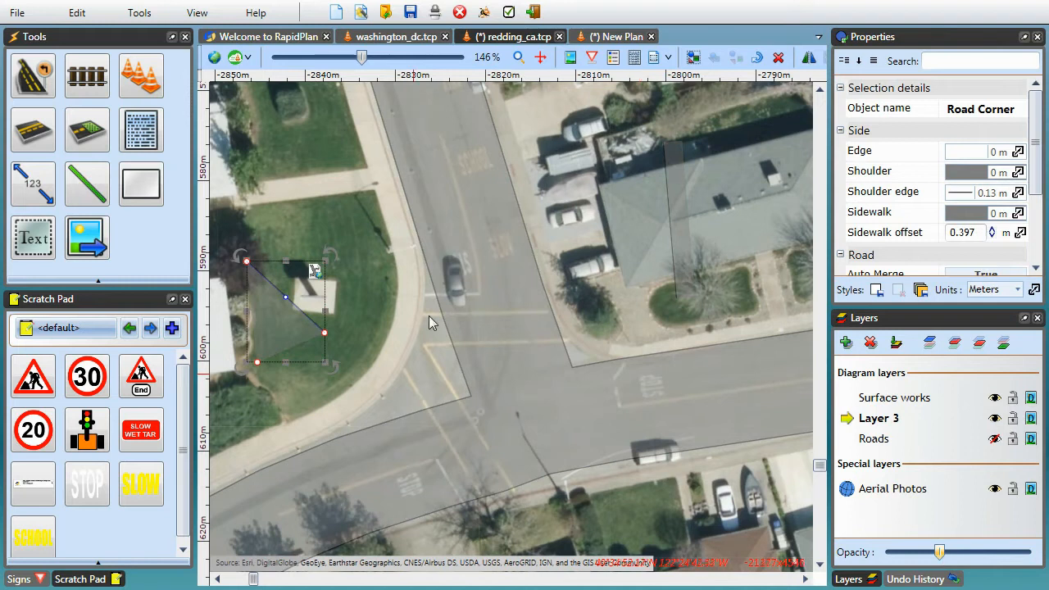
drag(281, 344, 278, 320)
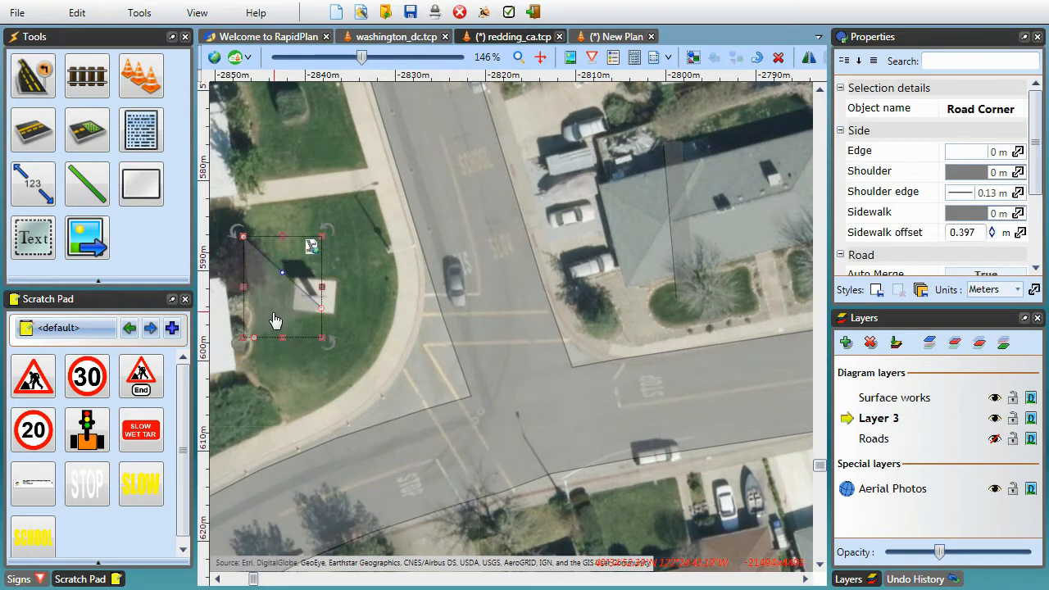
Add two more road corners and fit them to the curved curbs on the west and northeast sides of the junction
click(399, 318)
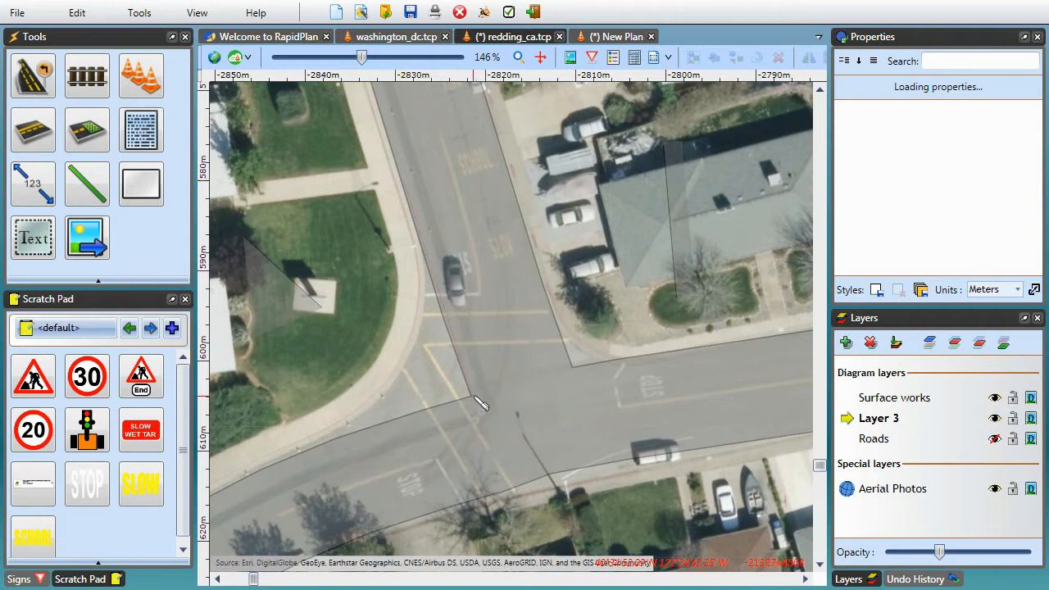
drag(482, 406, 277, 476)
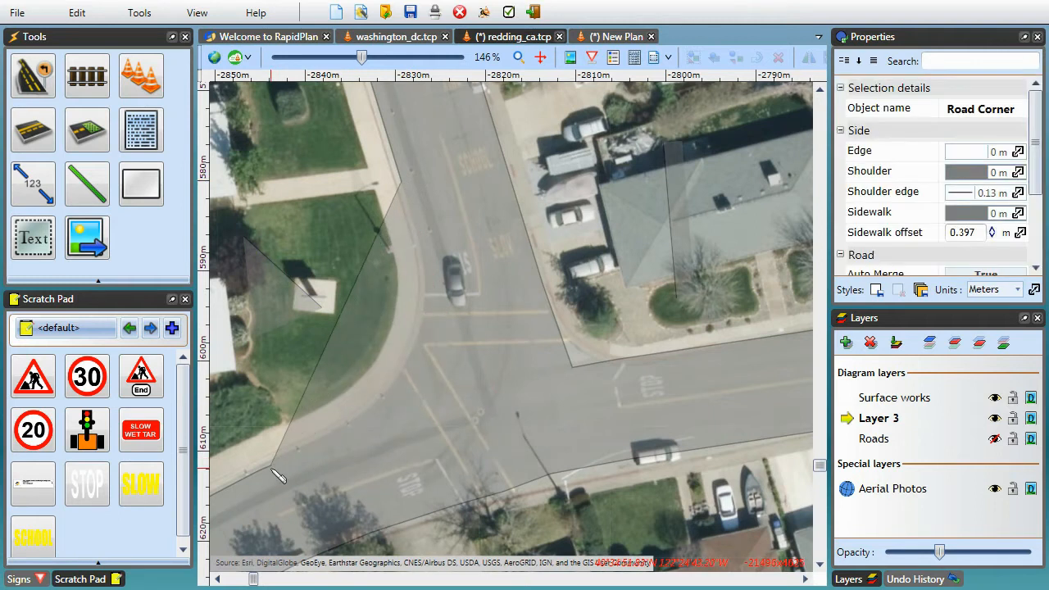
mouse_move(328, 442)
mouse_down()
mouse_move(421, 382)
mouse_move(477, 390)
mouse_move(488, 402)
mouse_up()
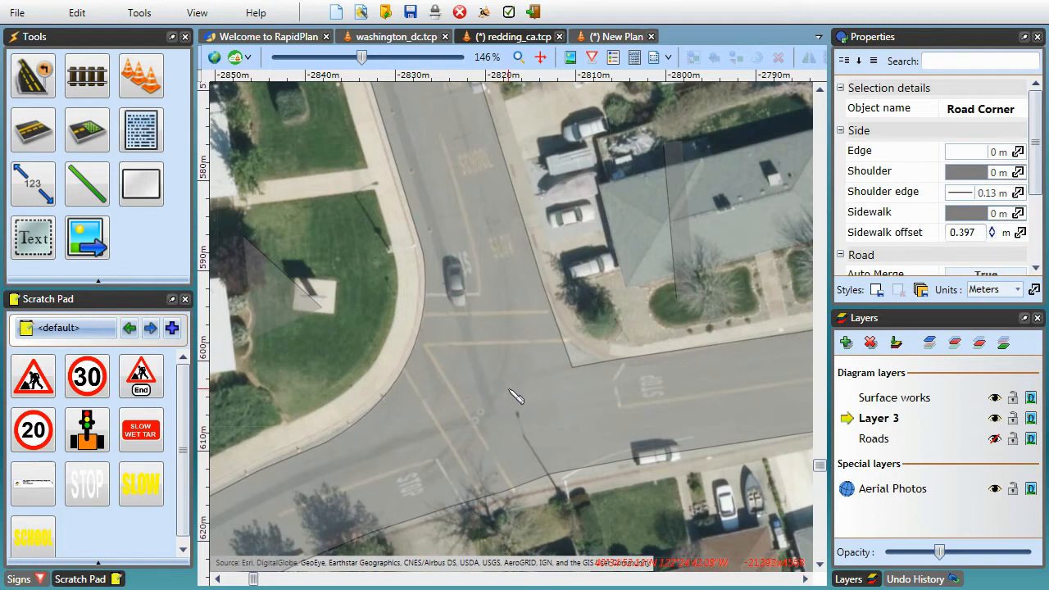
click(515, 397)
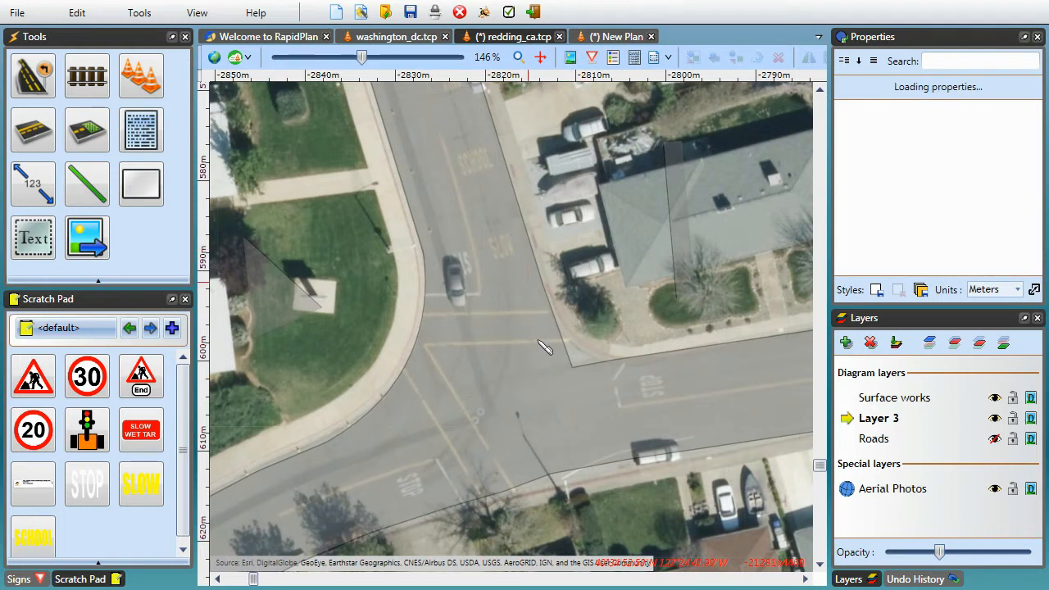
drag(571, 371, 544, 390)
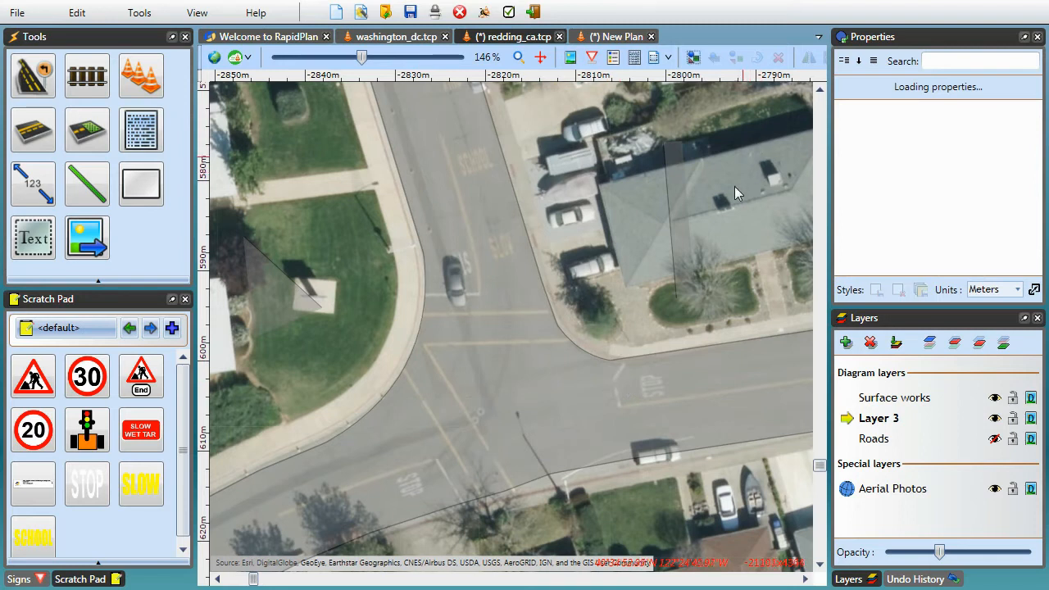
Duplicate the turn lane along the south curb of the cross road, opposite Manzanita Hills Avenue
click(681, 152)
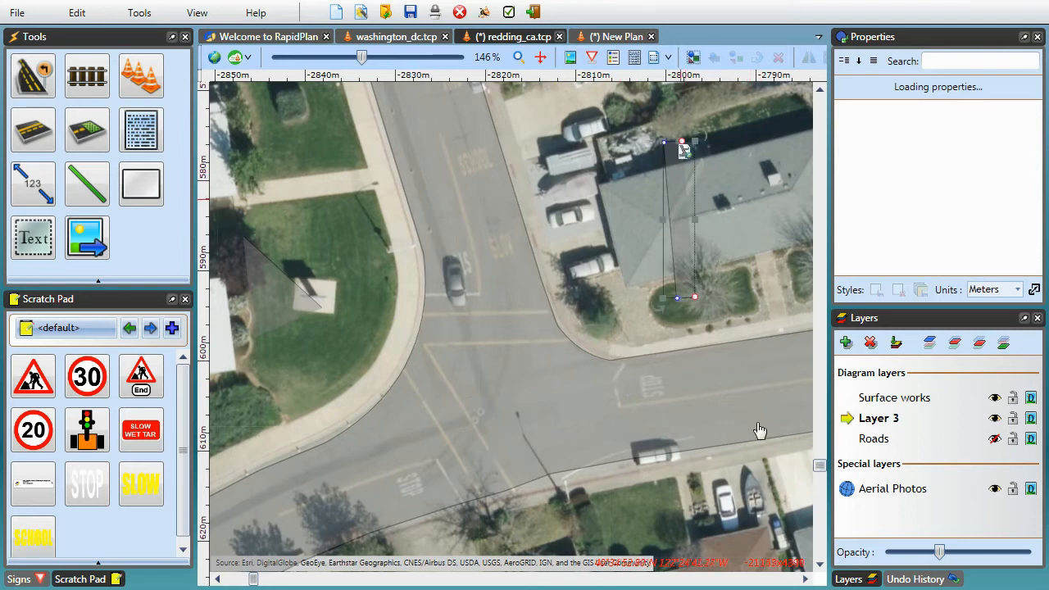
scroll(755, 412, down, 2)
middle_drag(759, 401, 665, 369)
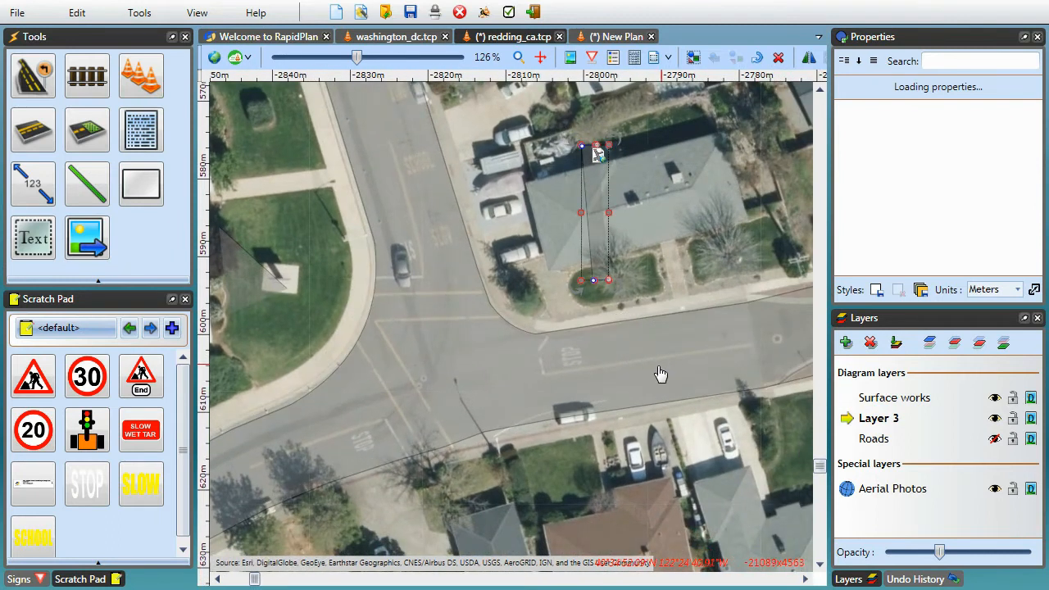
click(661, 375)
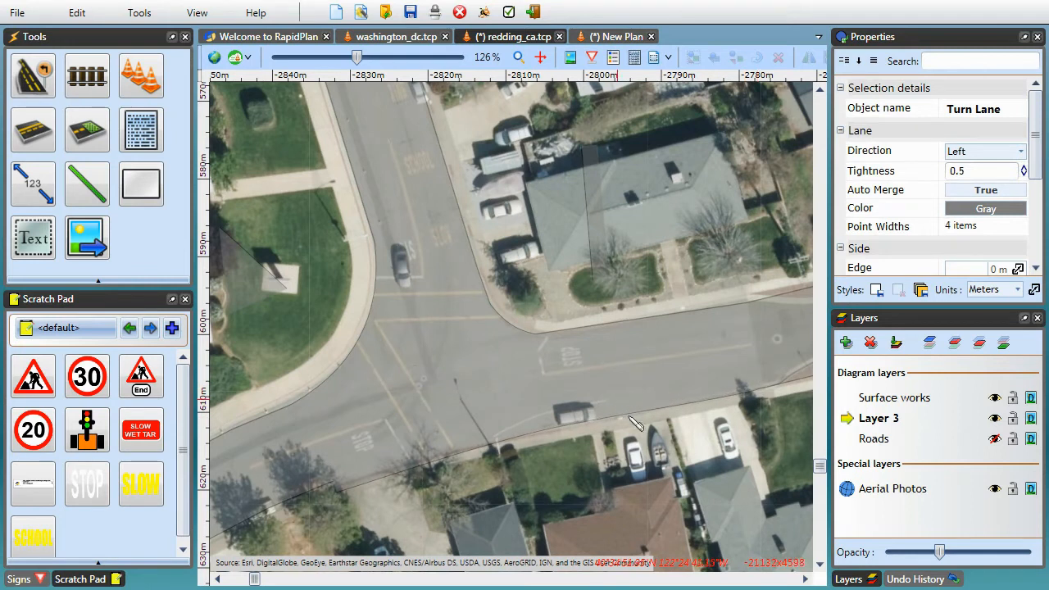
click(631, 392)
Narrow the west end of the south turn lane to meet the curb line and deselect it
scroll(468, 438, up, 2)
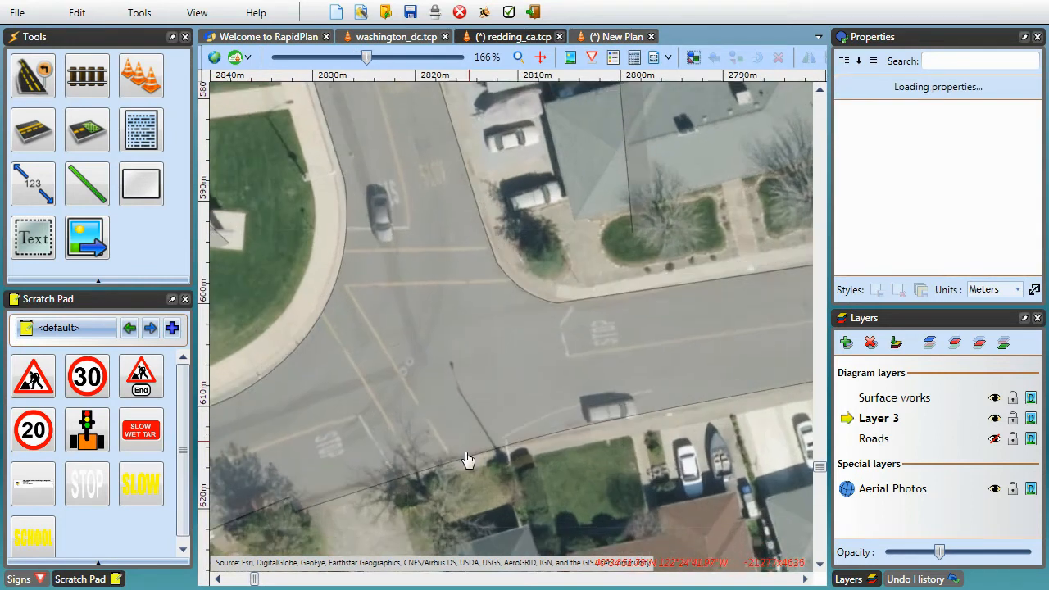
click(367, 493)
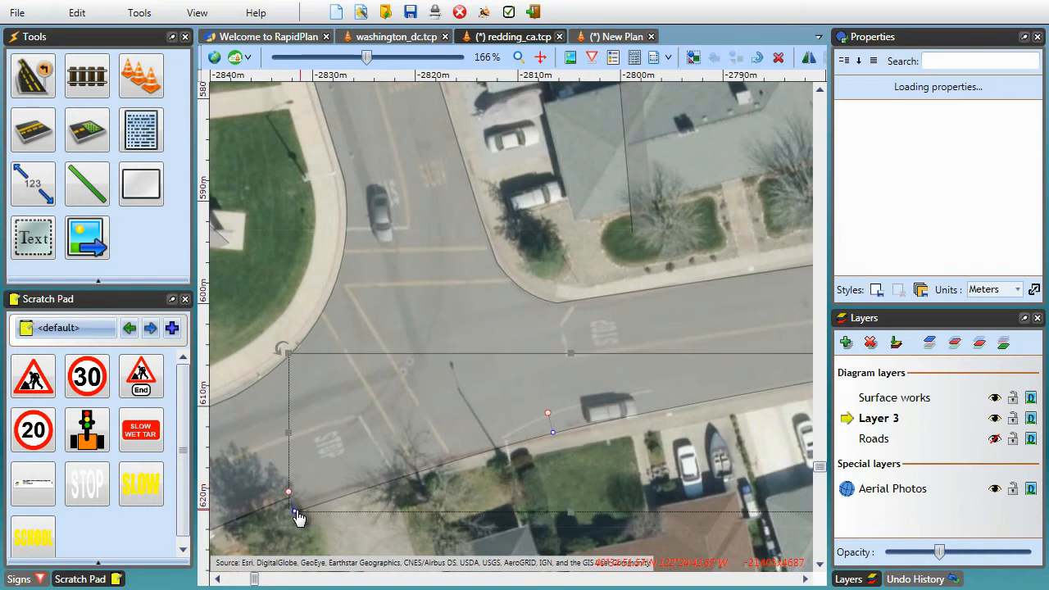
drag(296, 511, 290, 495)
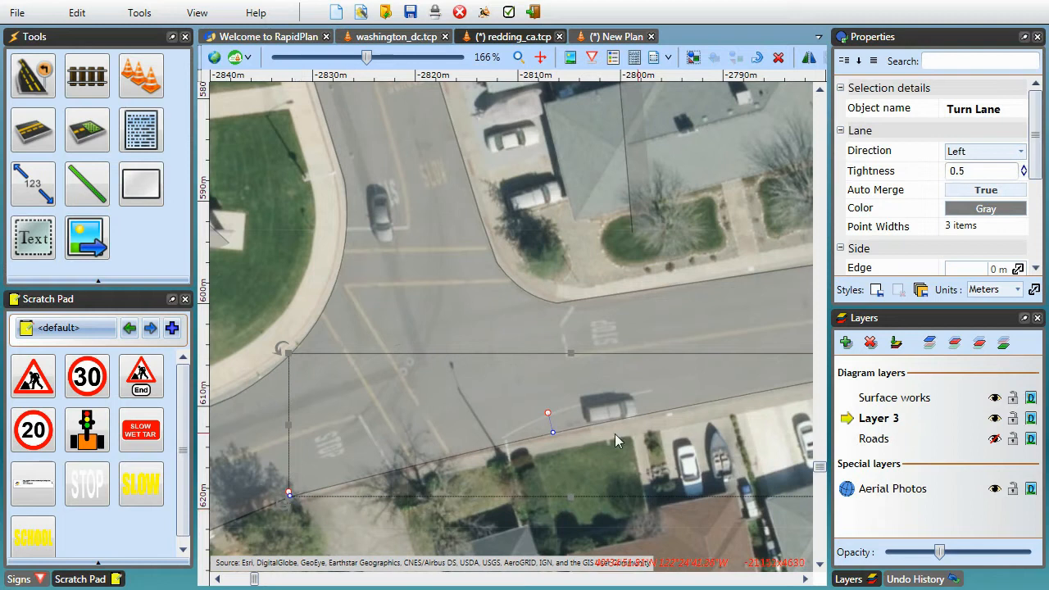
click(583, 465)
Show the whole print region and restore Layer 3 to full opacity
scroll(573, 454, down, 2)
click(518, 57)
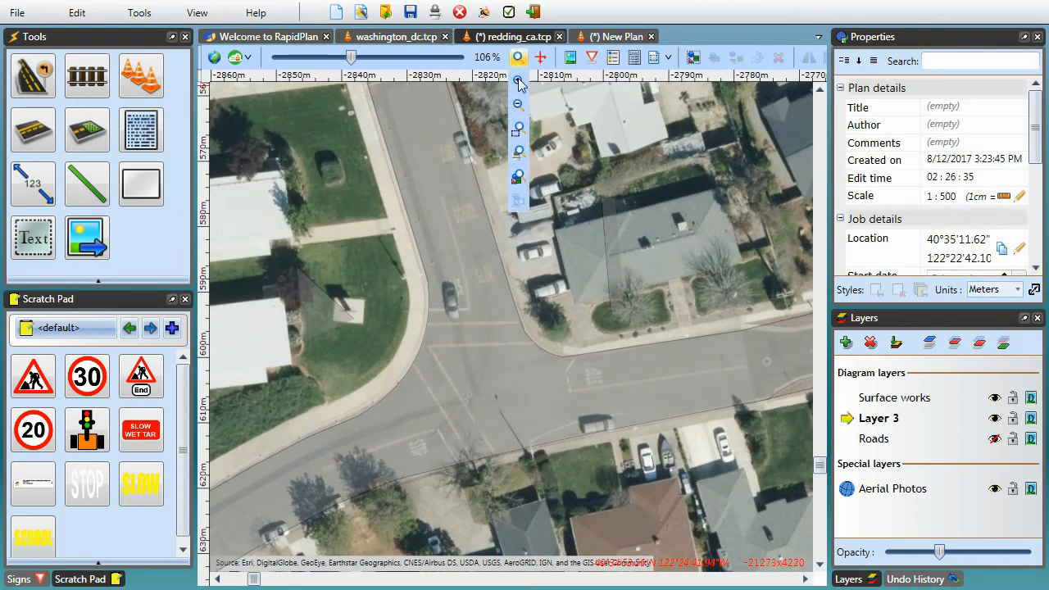
click(518, 176)
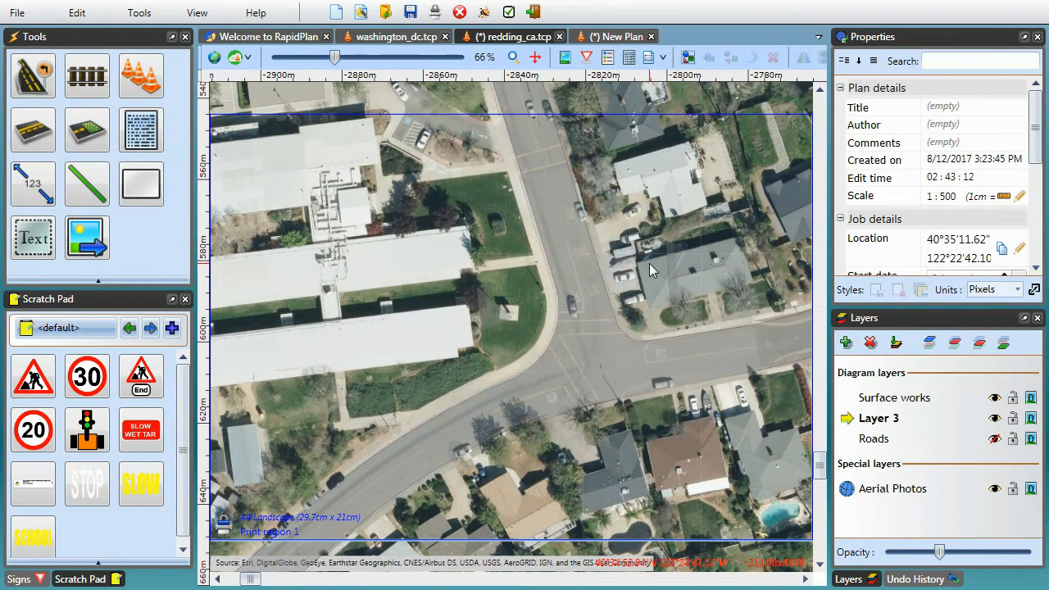
drag(940, 552, 1043, 556)
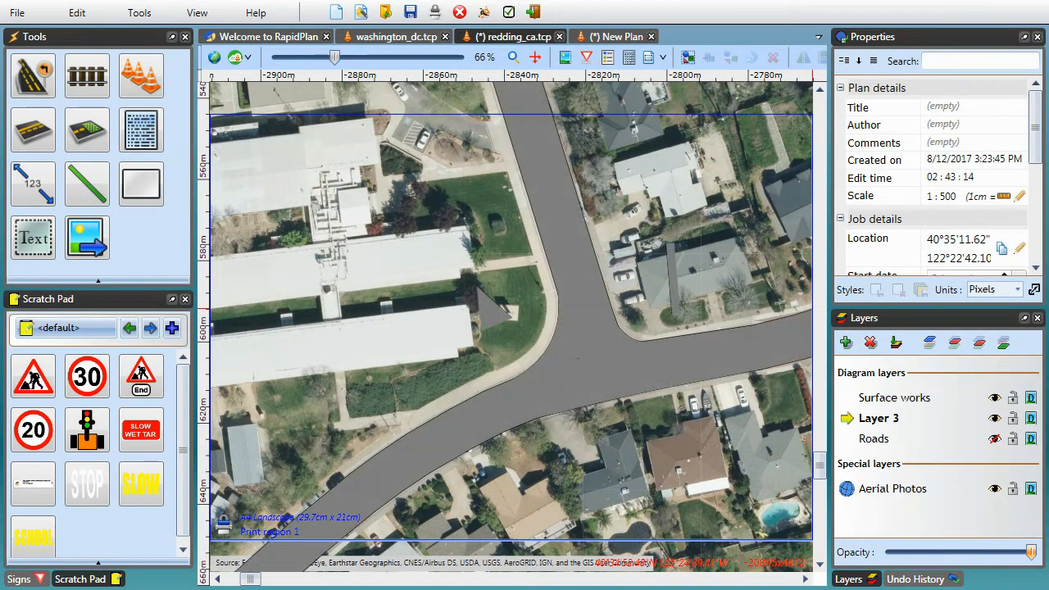
Delete the leftover road strip over the house and the stray triangular piece on the school lawn
click(669, 253)
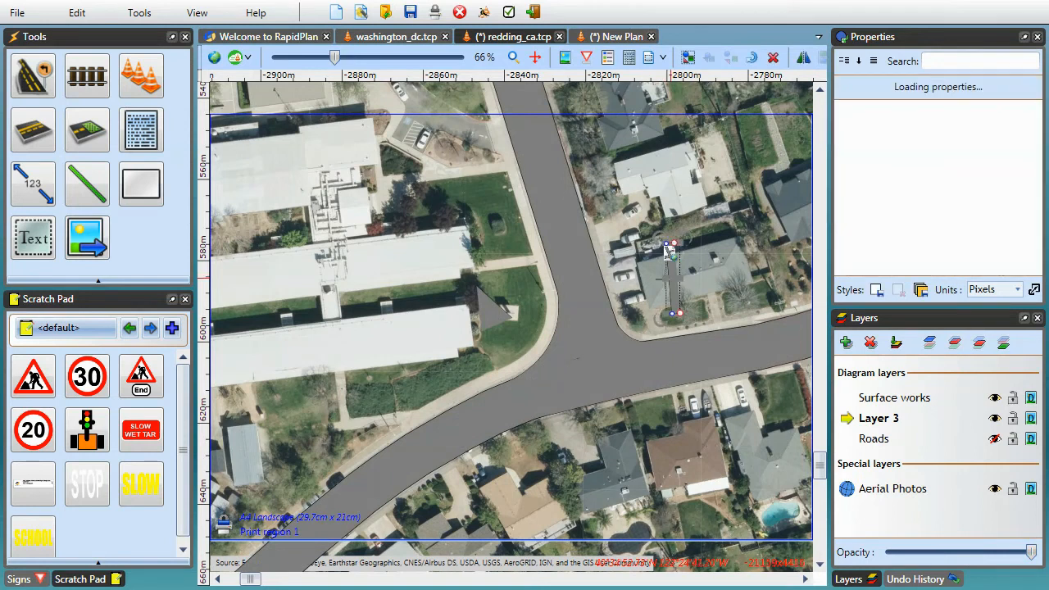
ctrl+click(489, 323)
key(Delete)
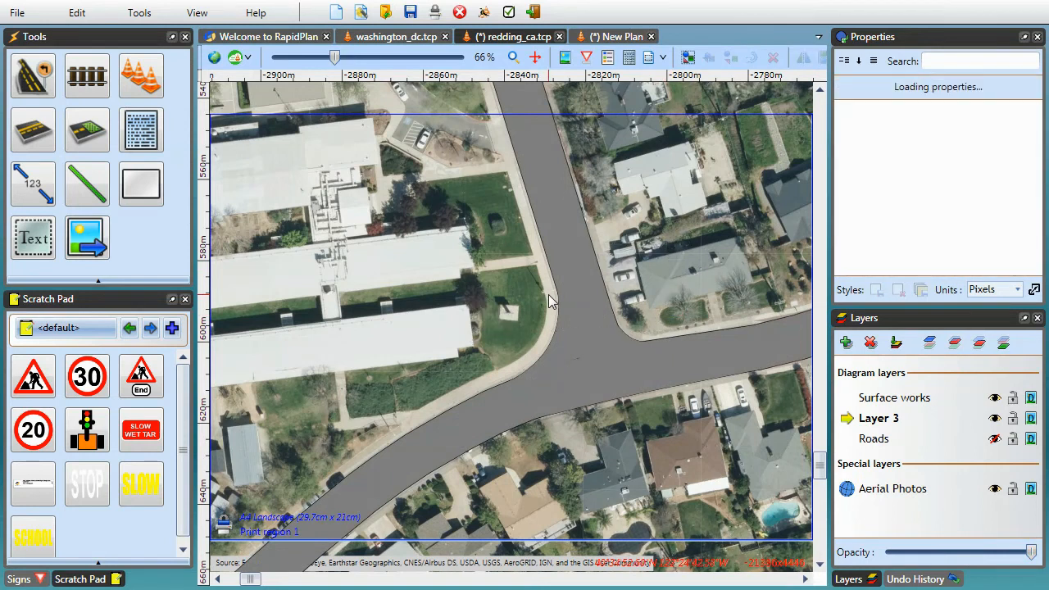
Fade Layer 3 until the photo's road markings show and trace the north road's yellow centre line with a lane marker
mouse_move(1030, 553)
mouse_down()
mouse_move(947, 566)
mouse_move(1007, 569)
mouse_move(931, 570)
mouse_move(1046, 566)
mouse_up()
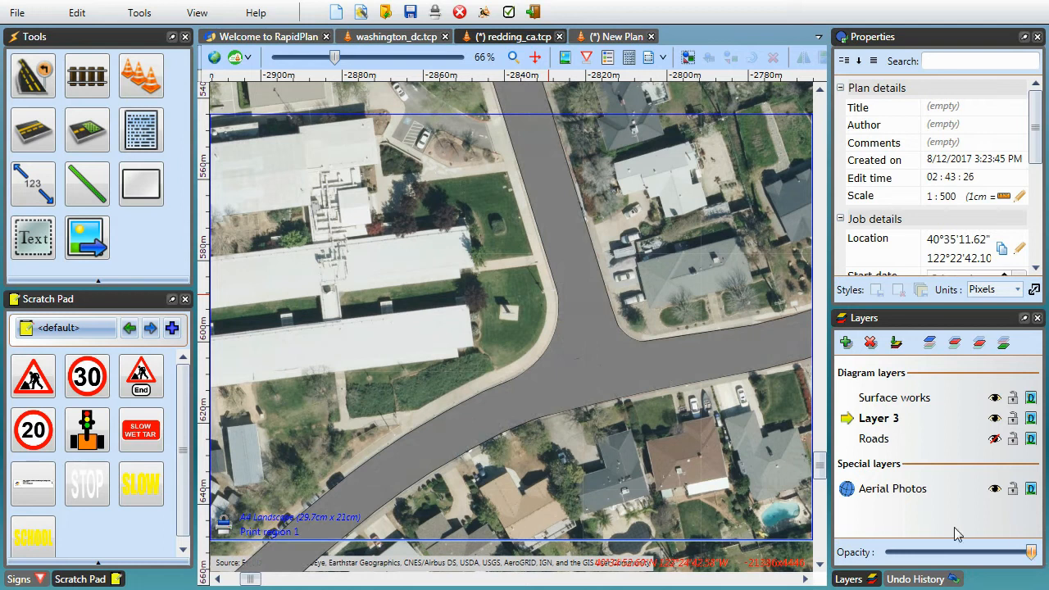
drag(1035, 558, 926, 558)
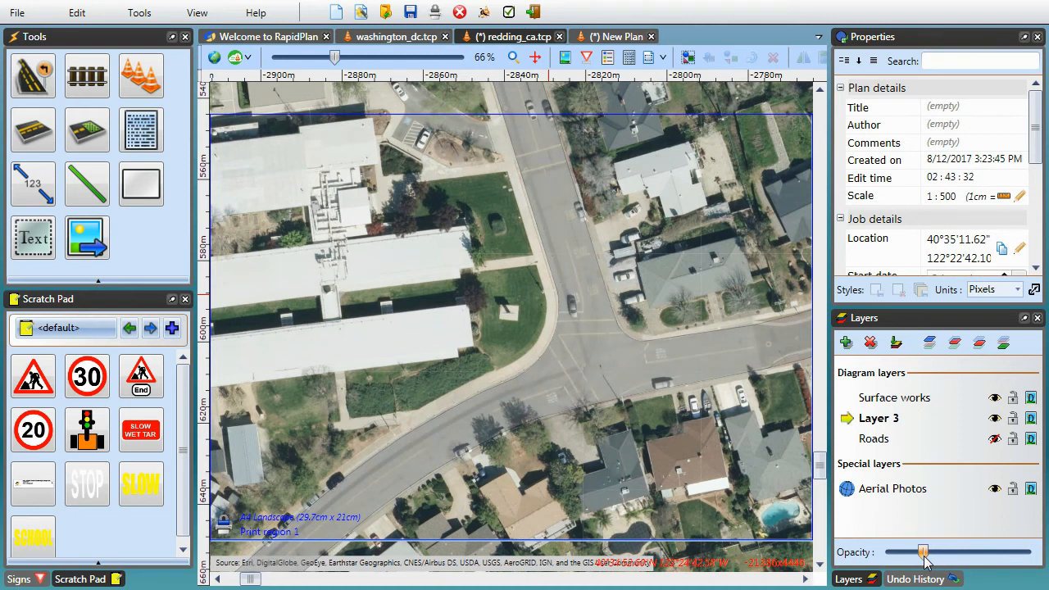
scroll(642, 311, up, 5)
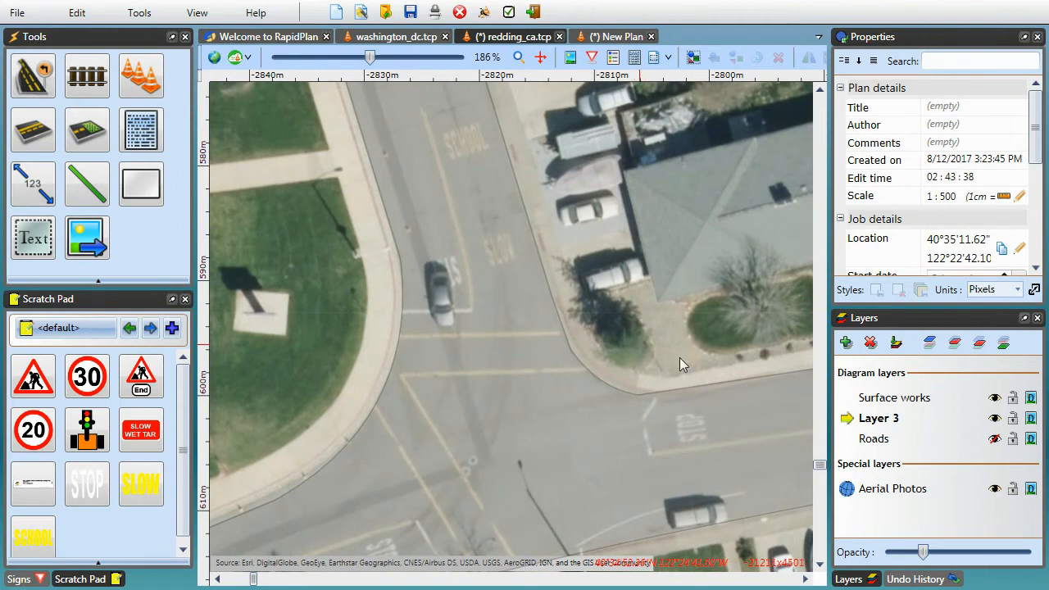
scroll(580, 280, up, 1)
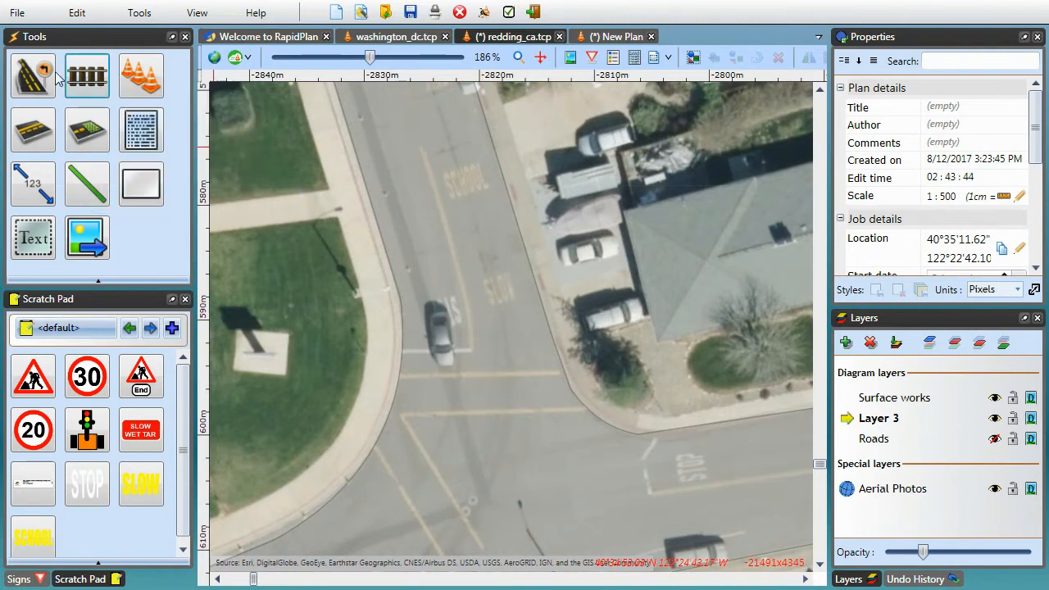
mouse_move(45, 125)
click(64, 177)
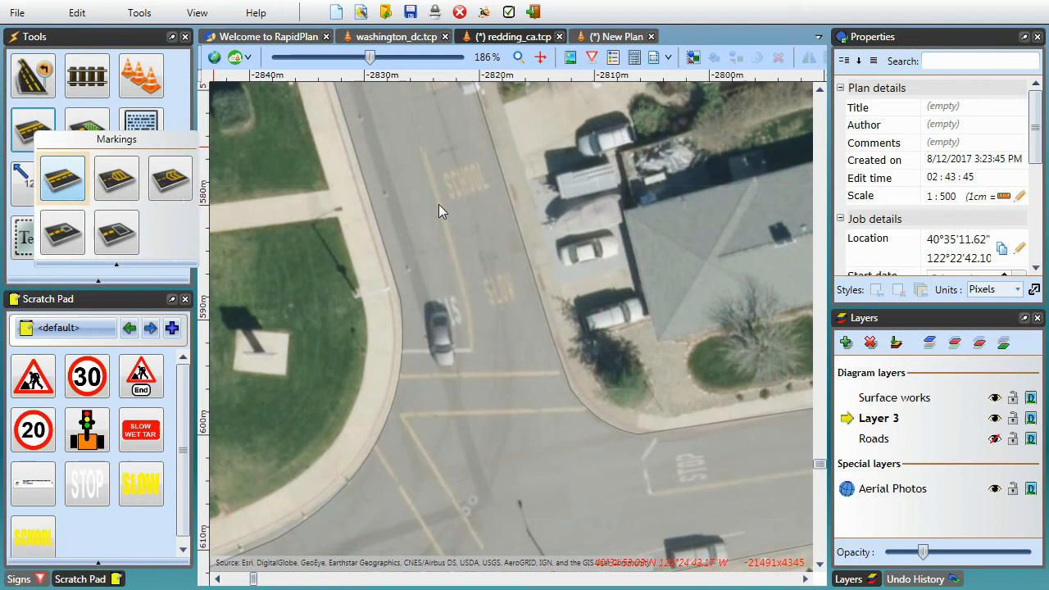
click(425, 154)
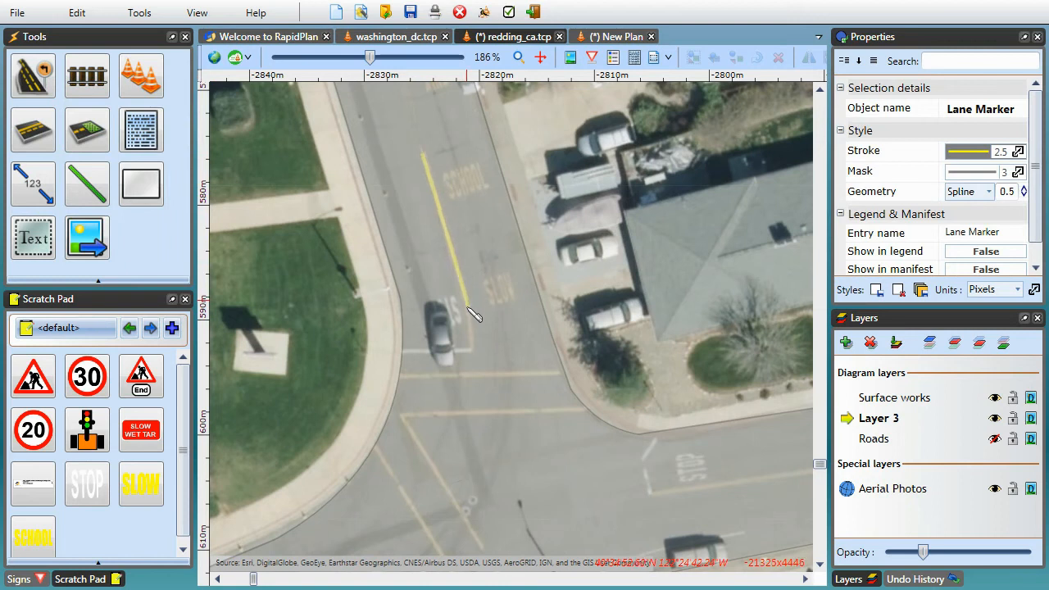
double_click(480, 358)
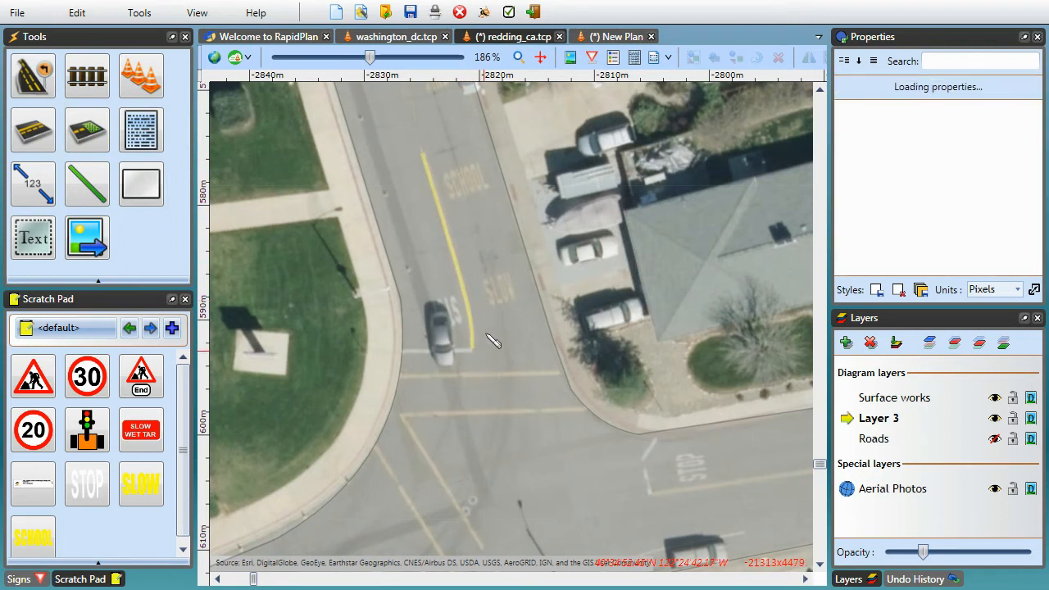
Trace the northern yellow crosswalk line across the mouth of the north road with a lane marker
scroll(475, 303, down, 3)
click(401, 259)
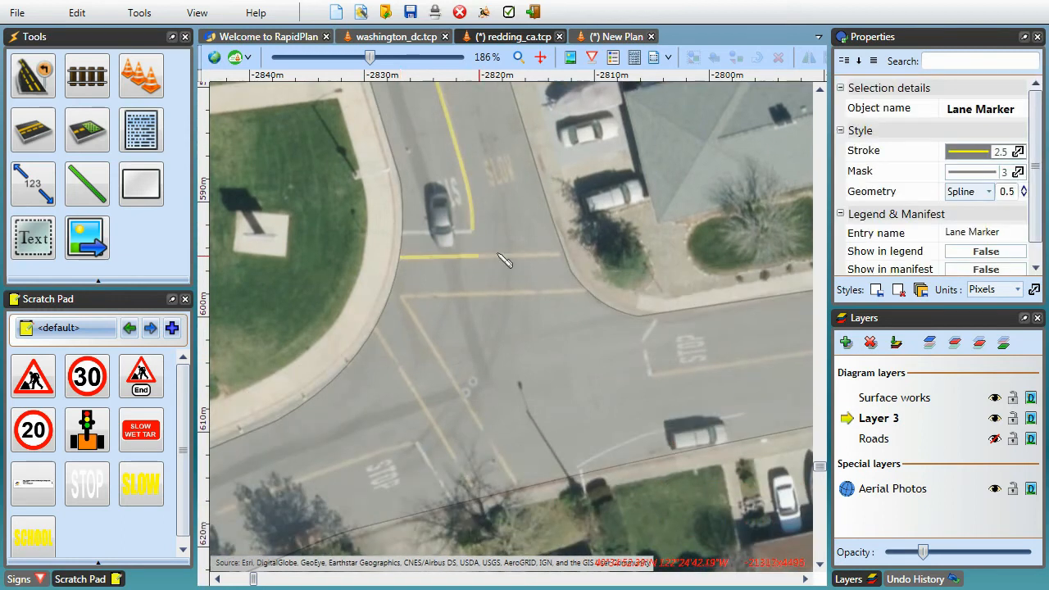
double_click(559, 258)
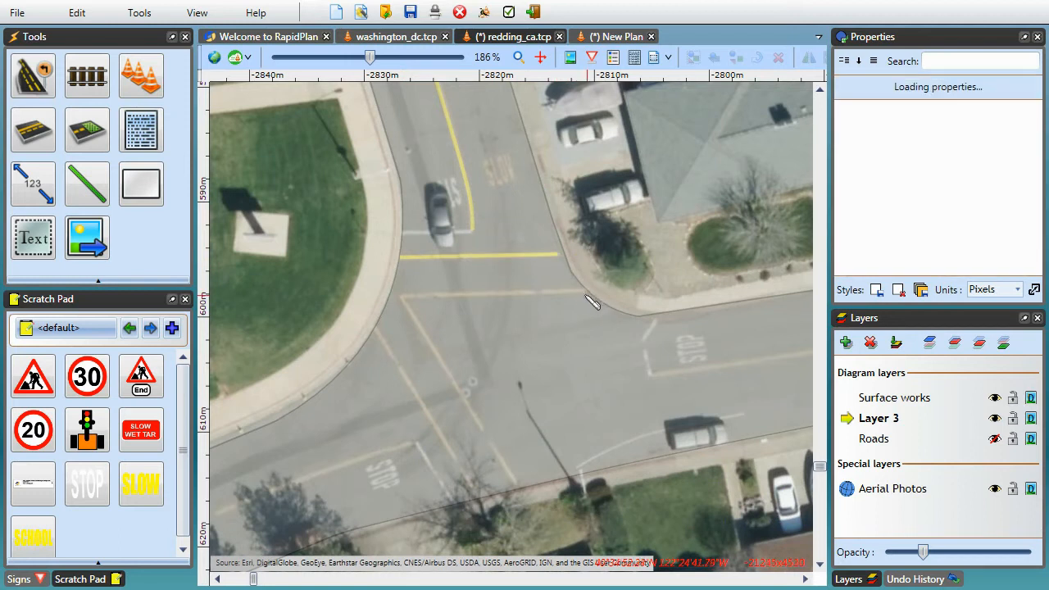
Trace the southern crosswalk line and its diagonal continuation to the south curb as one lane marker with Line geometry
click(582, 290)
click(401, 296)
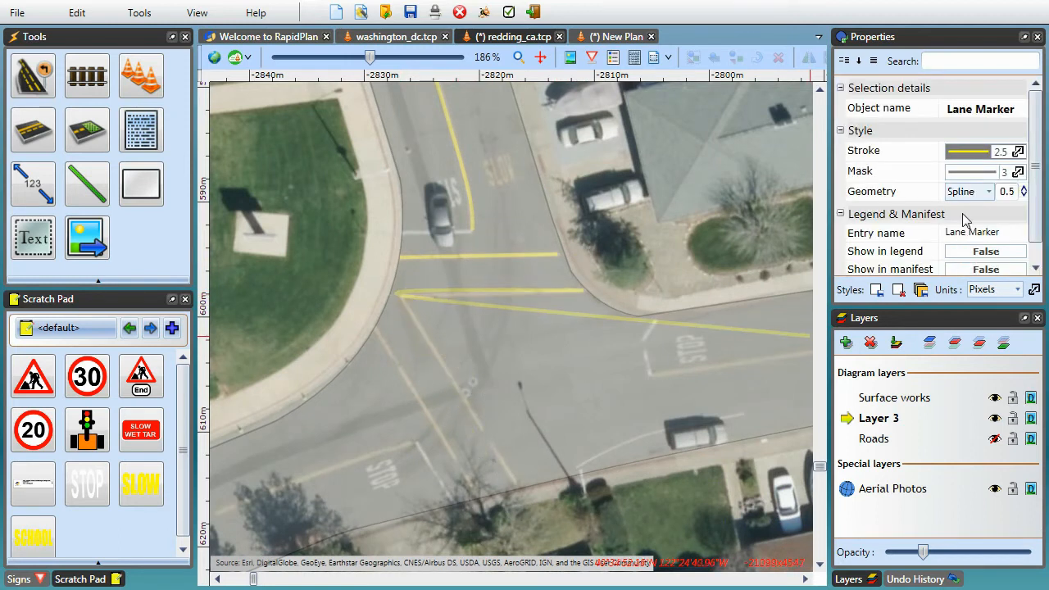
click(992, 200)
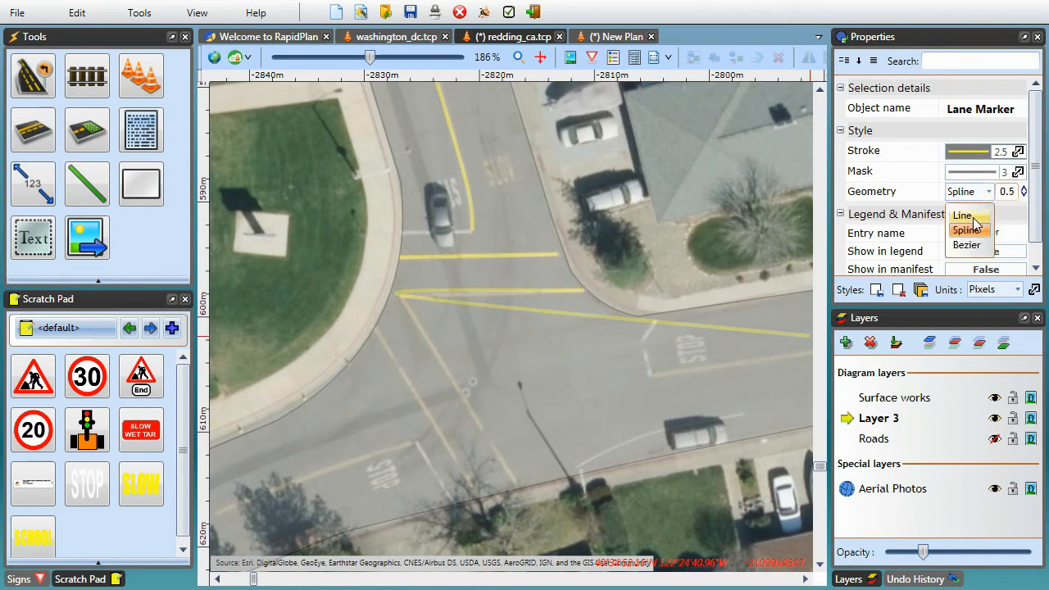
click(961, 213)
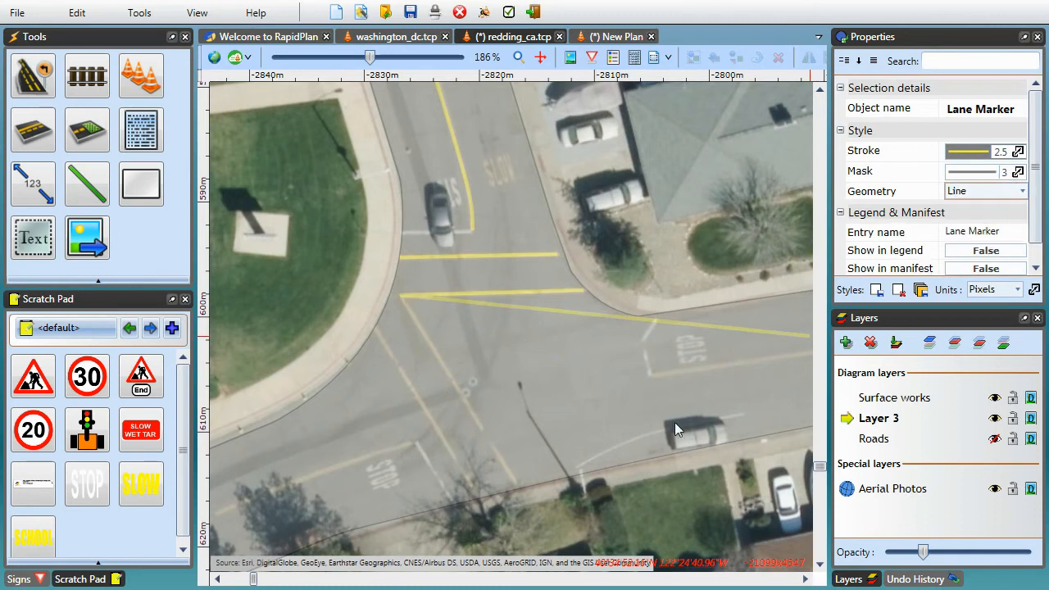
click(520, 485)
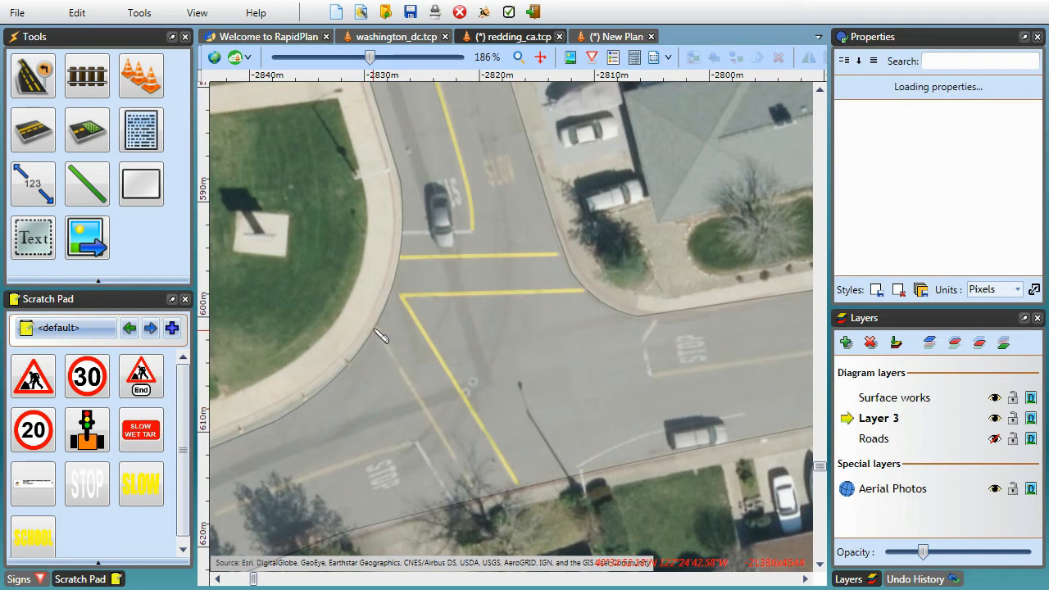
Trace the parallel diagonal crosswalk line from the west curb to the south curb with a yellow lane marker
click(375, 330)
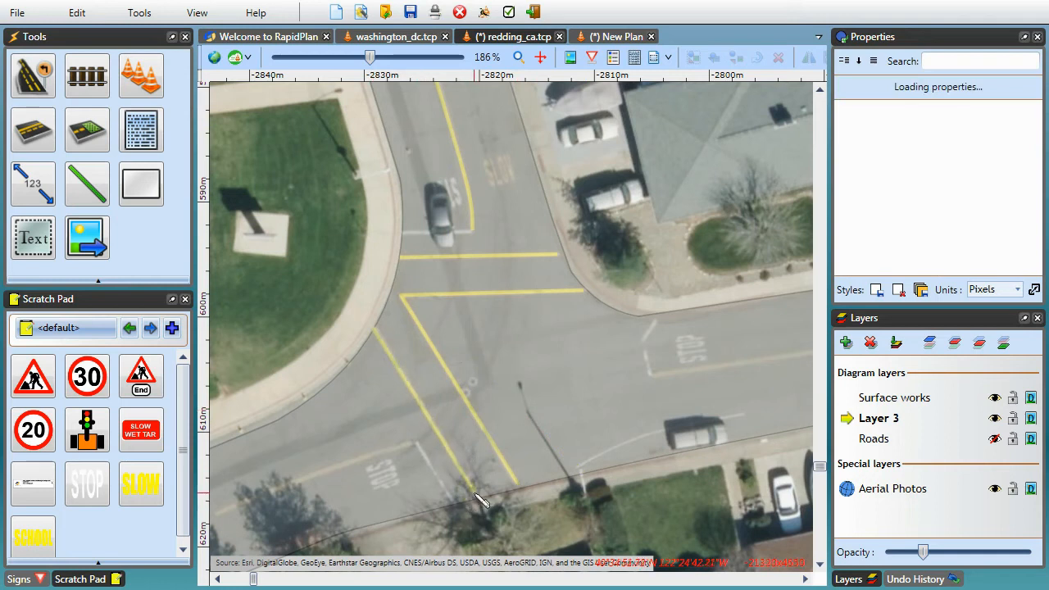
click(477, 492)
right_click(605, 452)
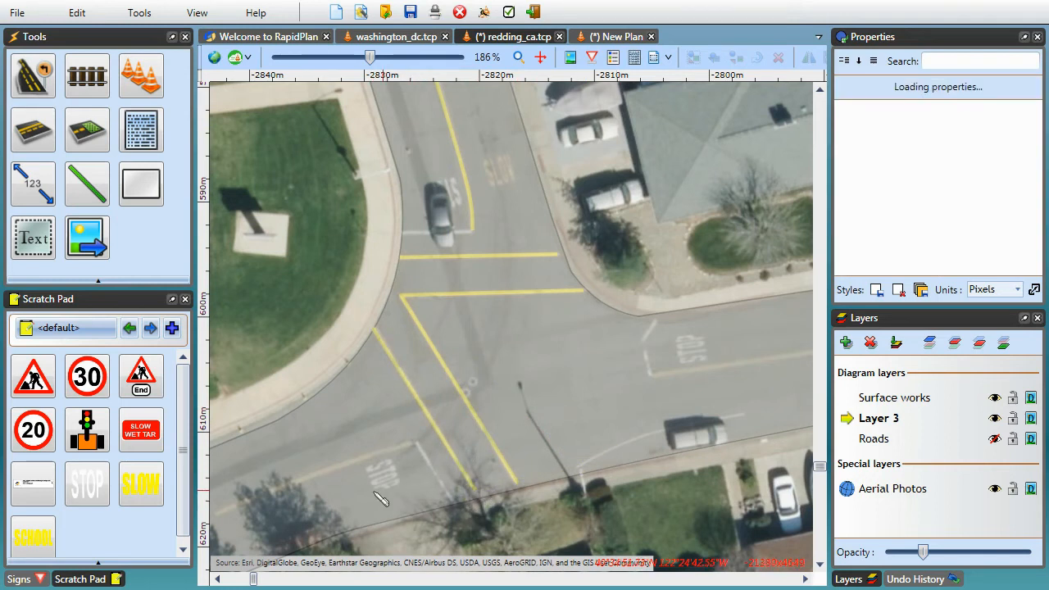
Trace the yellow centre line beside the STOP marking on the west road with a lane marker and deselect it
middle_drag(375, 495, 553, 319)
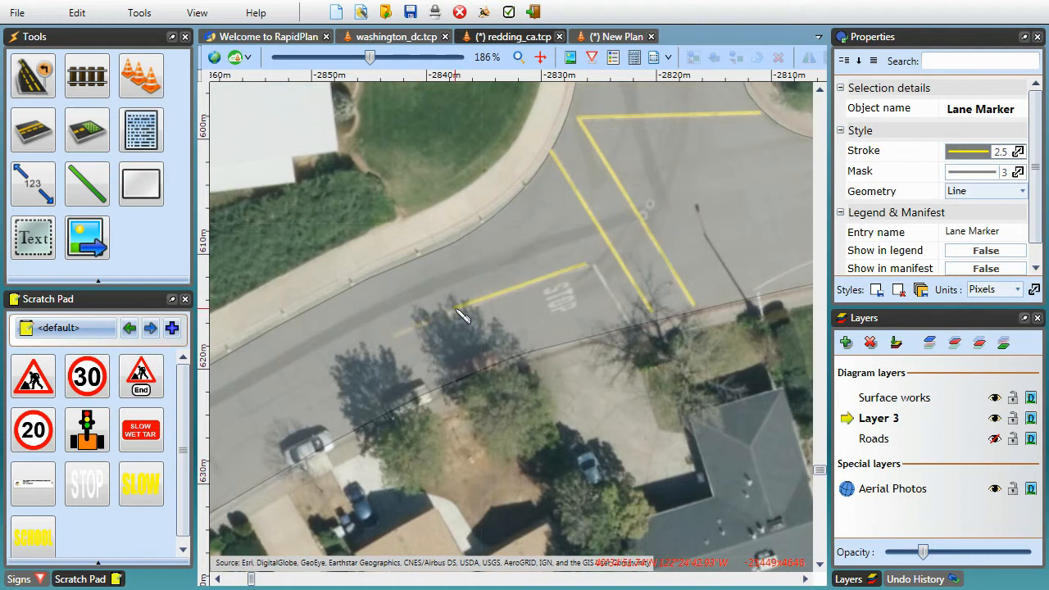
double_click(395, 338)
click(457, 311)
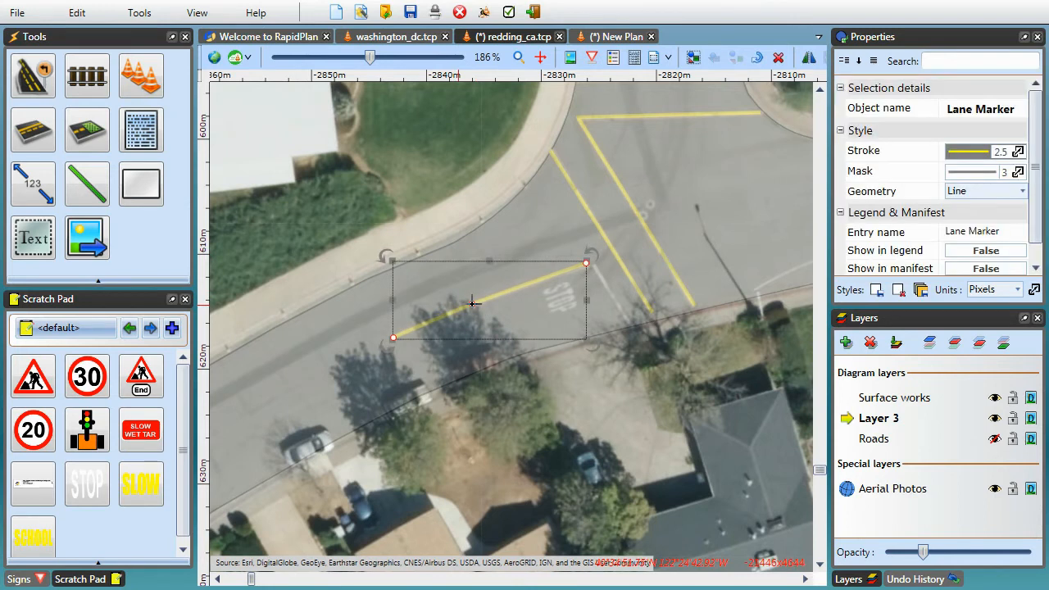
click(541, 317)
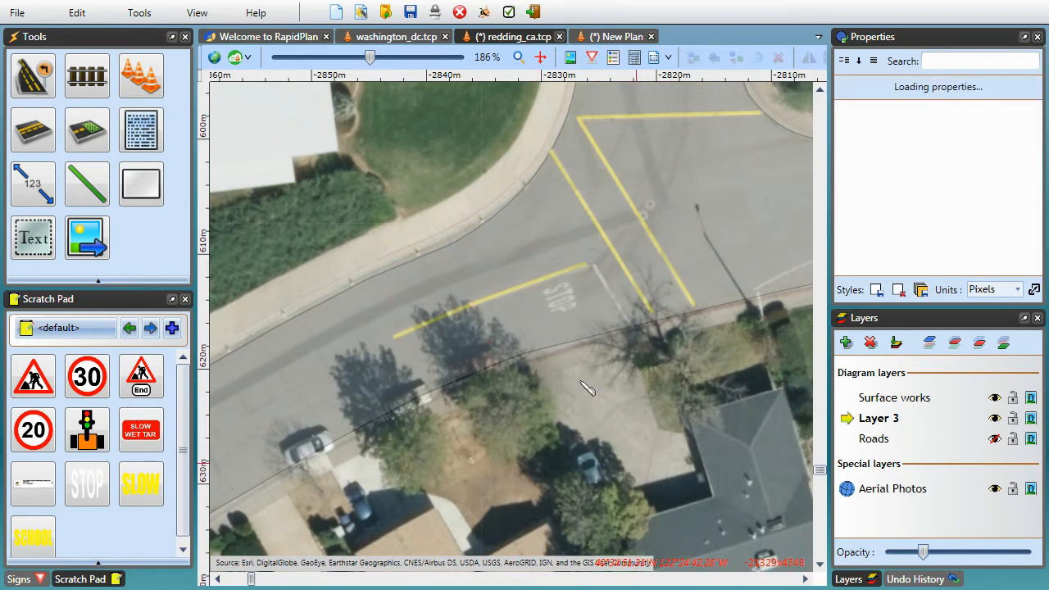
Trace the yellow centre line beside the STOP marking on the east road with a lane marker
middle_drag(580, 381, 365, 459)
middle_drag(602, 349, 389, 433)
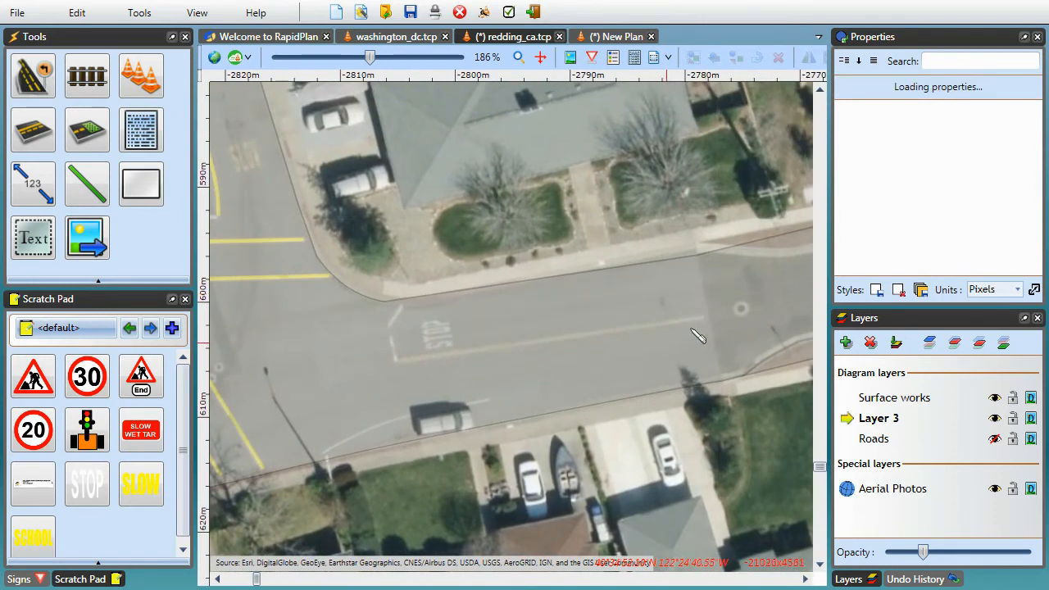
mouse_move(703, 318)
mouse_down()
mouse_move(628, 341)
mouse_move(401, 362)
mouse_up()
click(400, 362)
right_click(390, 382)
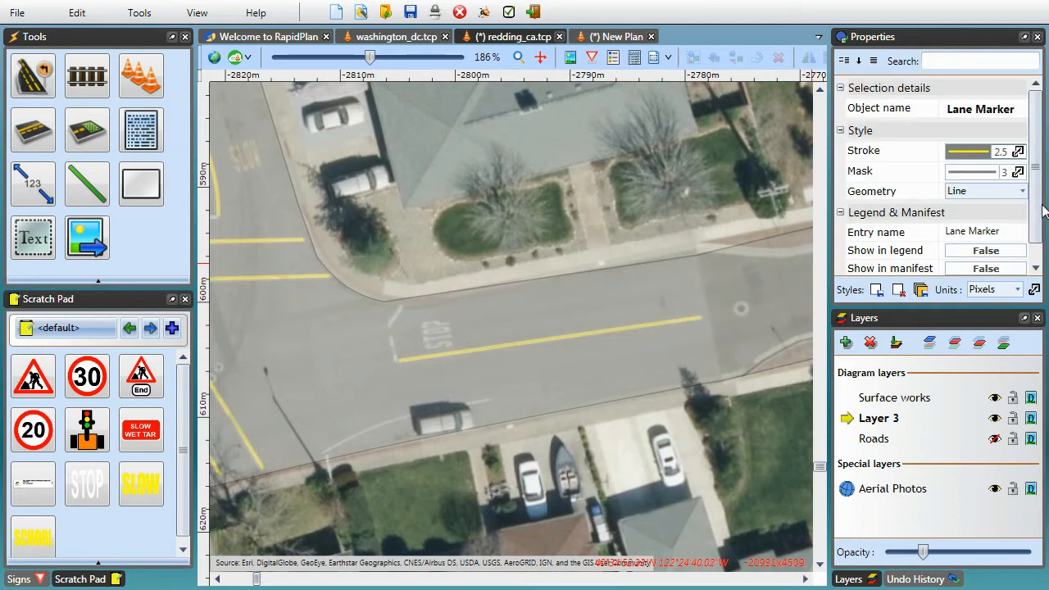
Trace the curved edge line near the east road's south curb with a lane marker using a White stroke and Spline geometry
click(977, 154)
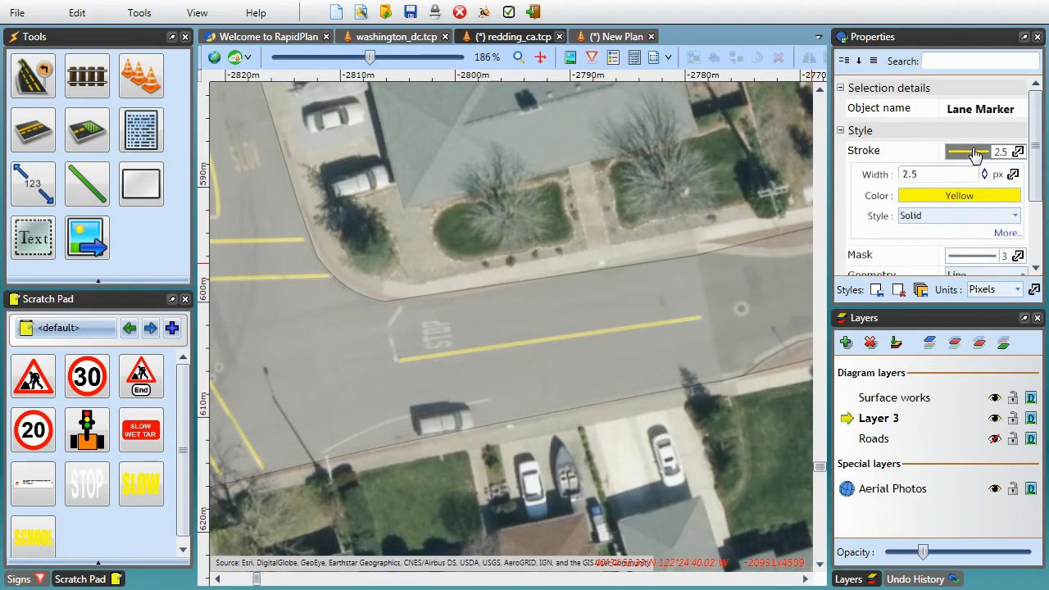
click(958, 201)
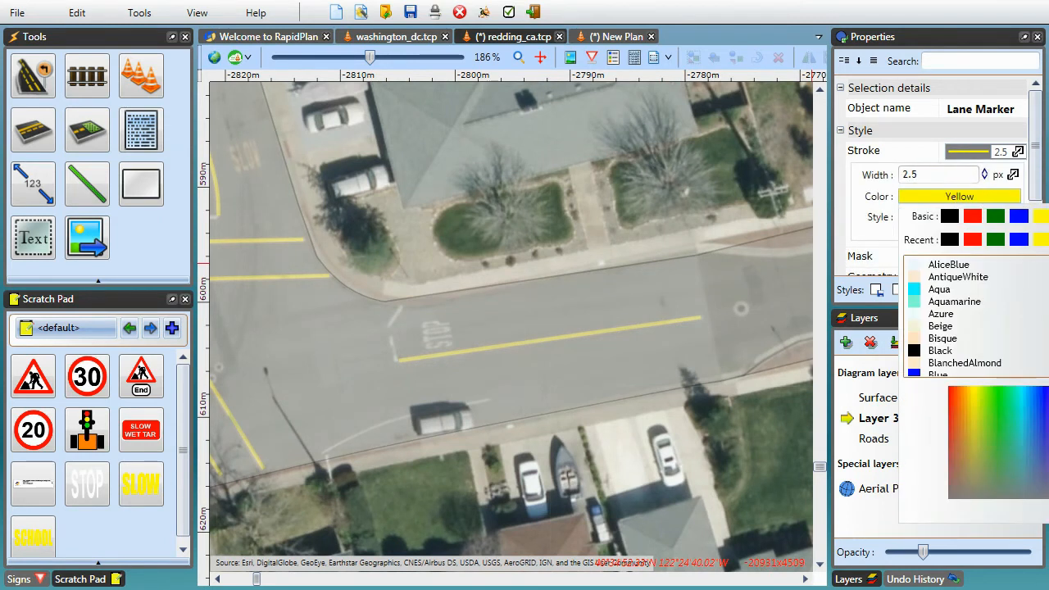
click(1047, 216)
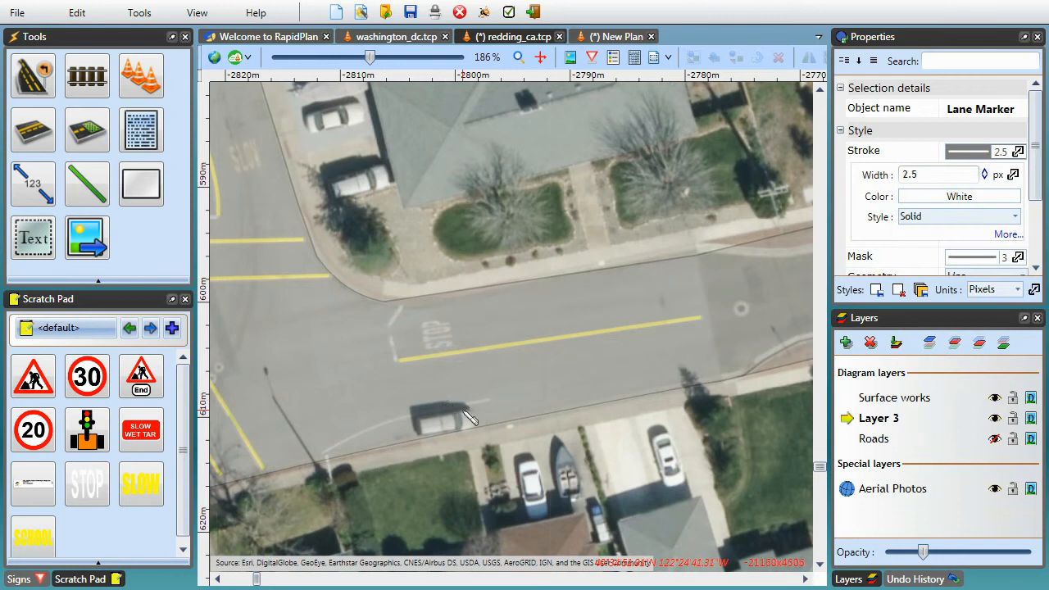
click(327, 448)
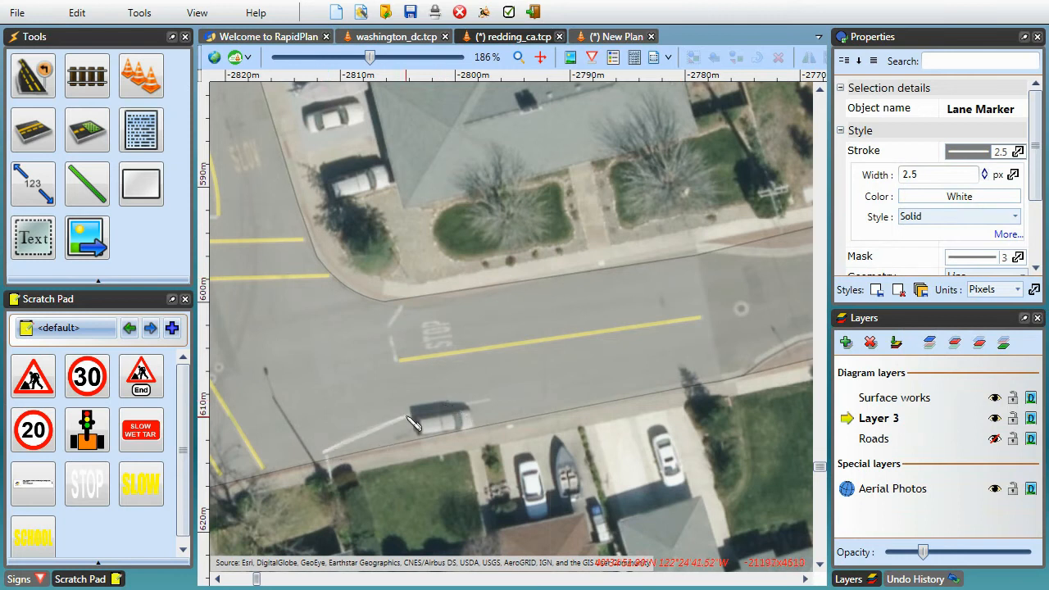
click(402, 422)
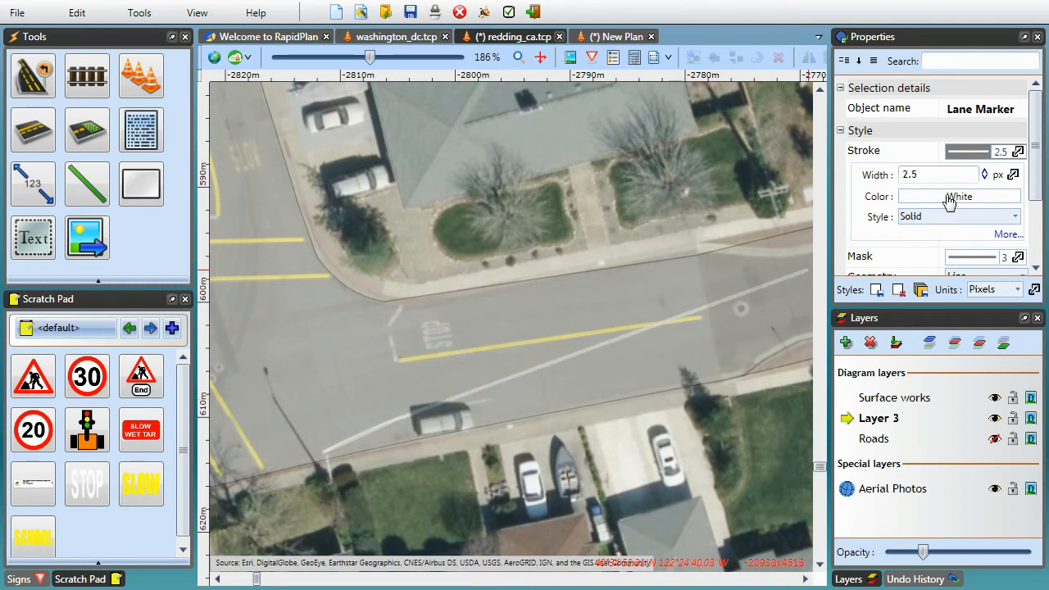
click(969, 154)
click(991, 199)
click(963, 221)
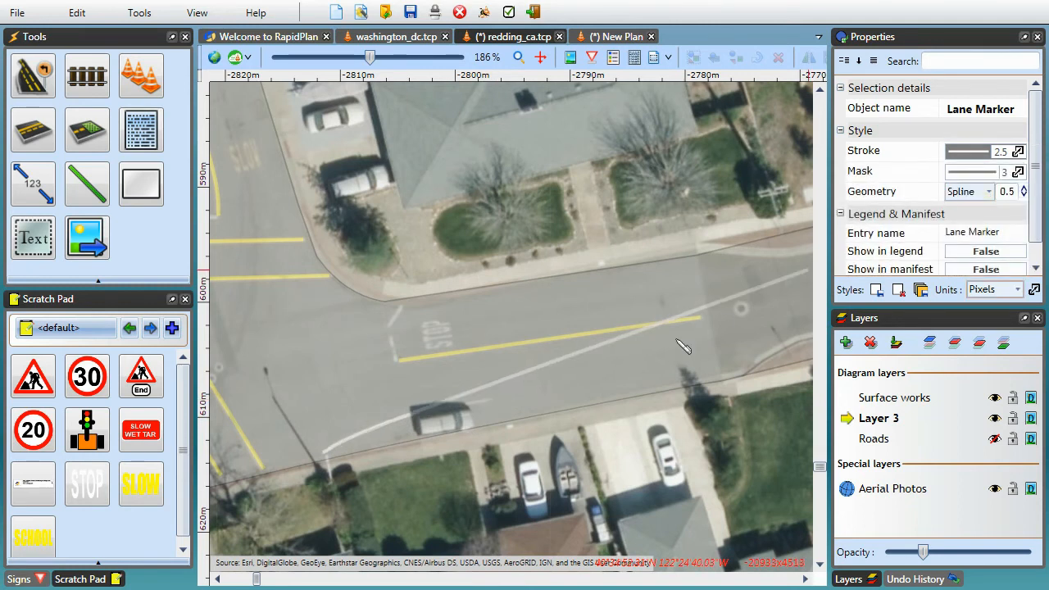
double_click(491, 401)
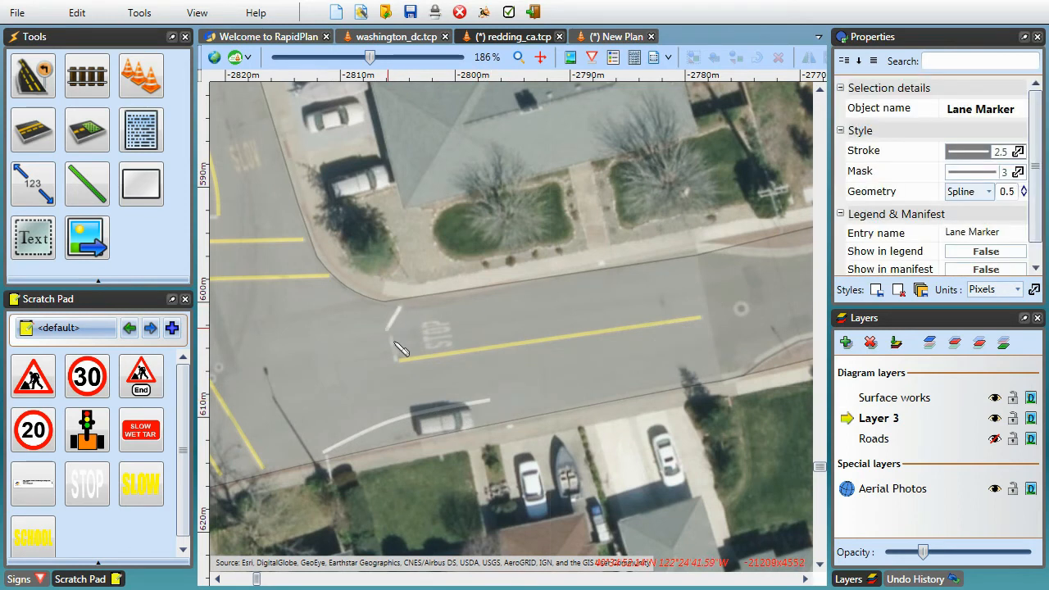
Trace the white stop lines at the east road's centre line and across the north road's southbound lane
click(393, 340)
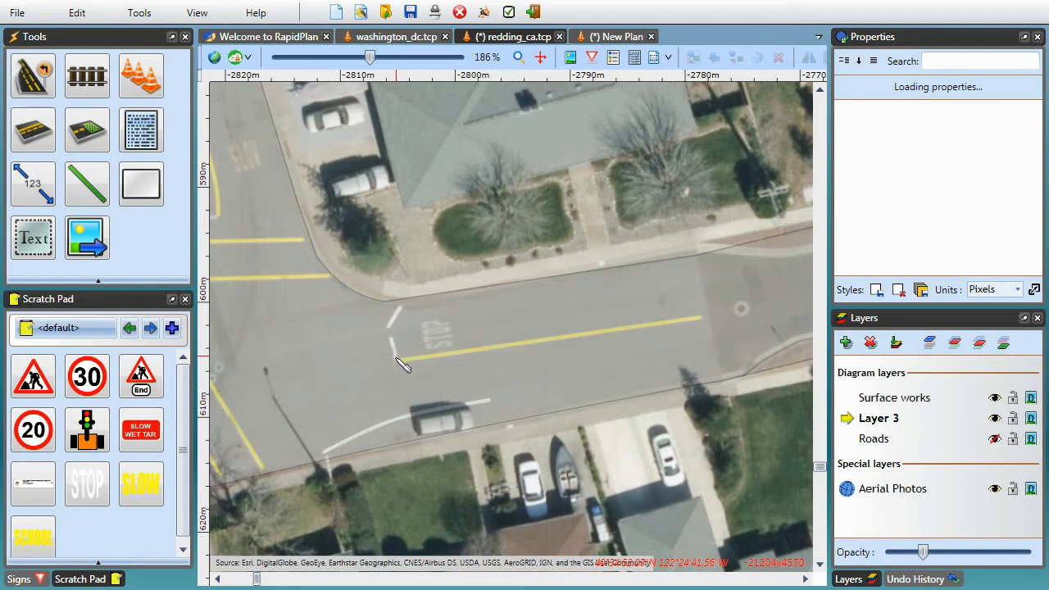
click(396, 362)
middle_drag(607, 403, 647, 427)
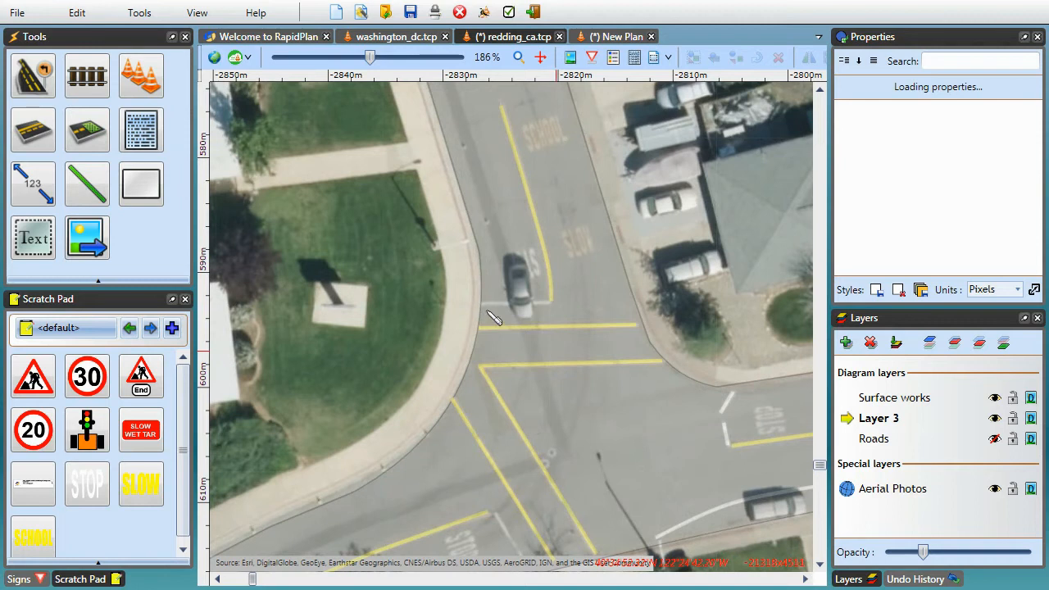
click(551, 302)
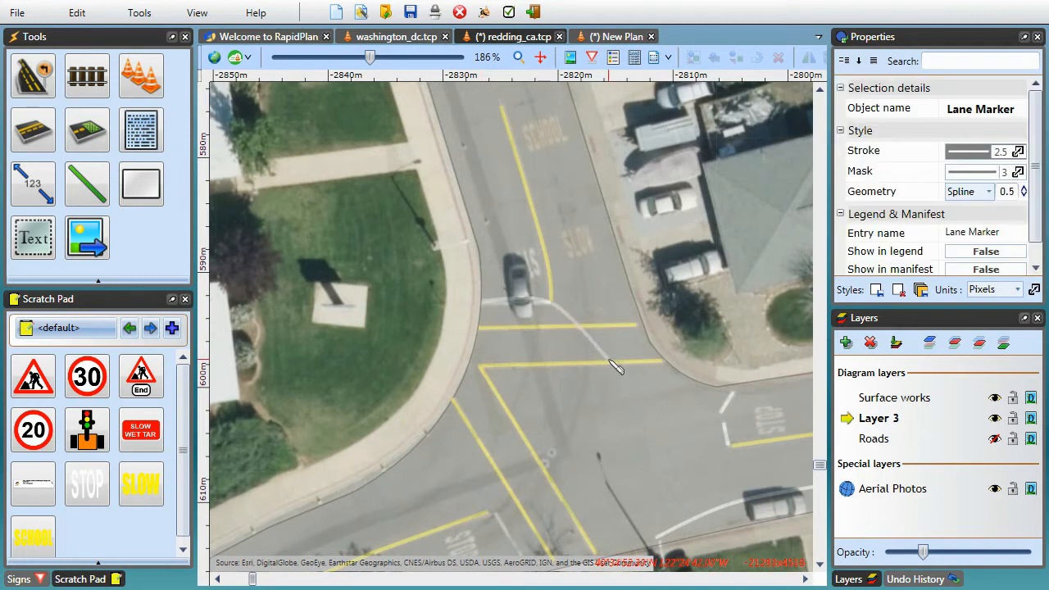
right_click(610, 365)
scroll(633, 398, down, 5)
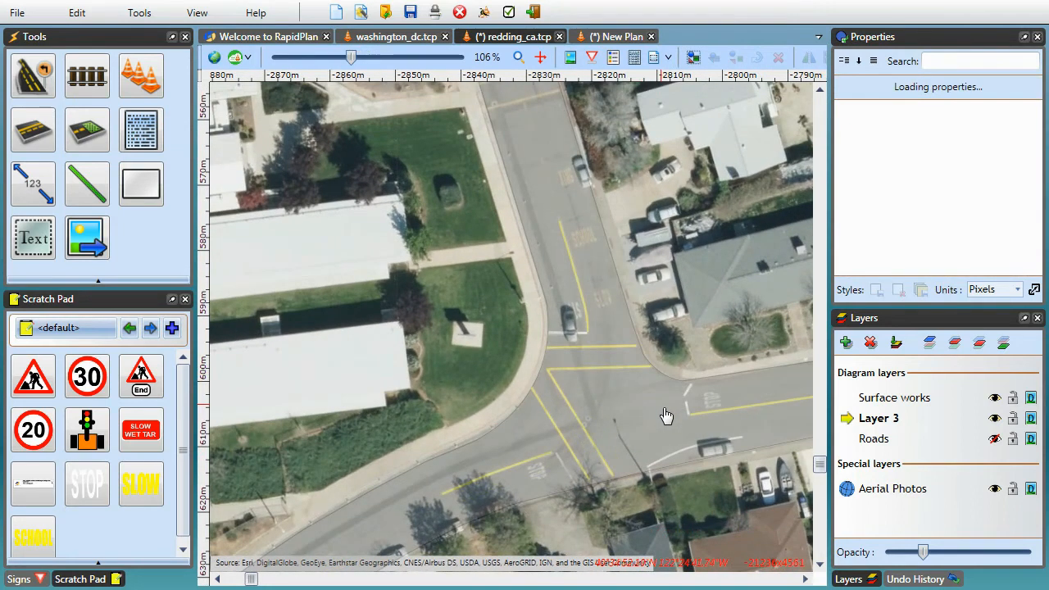
drag(665, 409, 606, 368)
scroll(535, 443, up, 1)
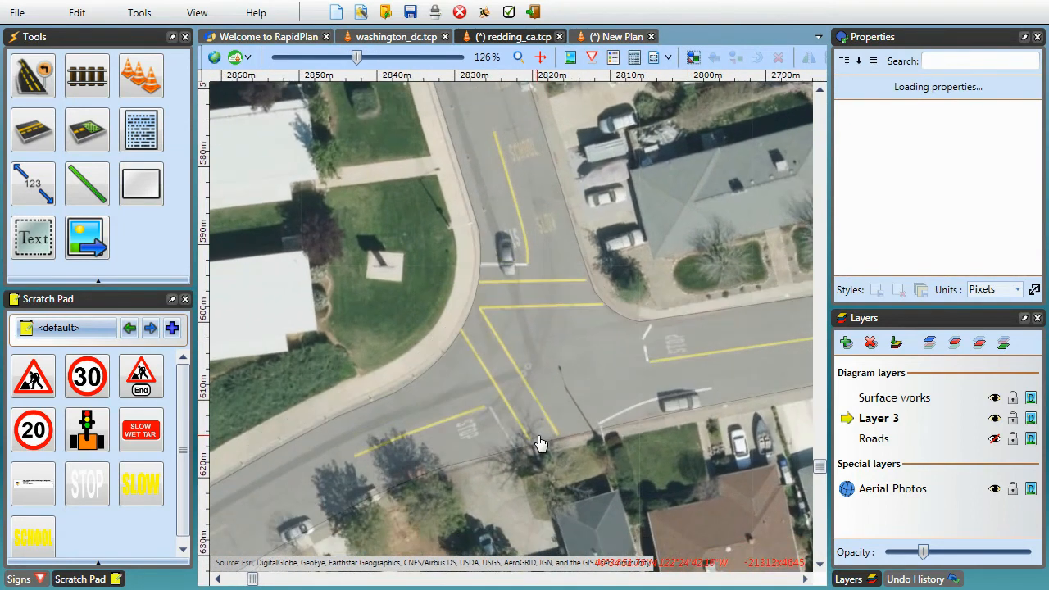
scroll(614, 406, up, 1)
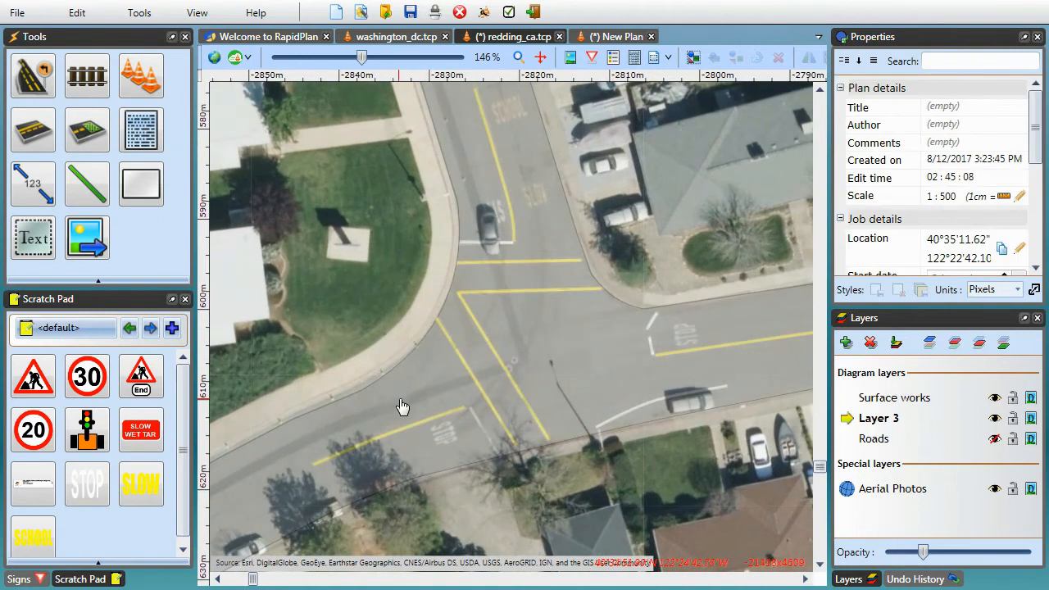
Place the white STOP marking over the photo's STOP lettering on the west road and rotate it to match the imagery
click(84, 493)
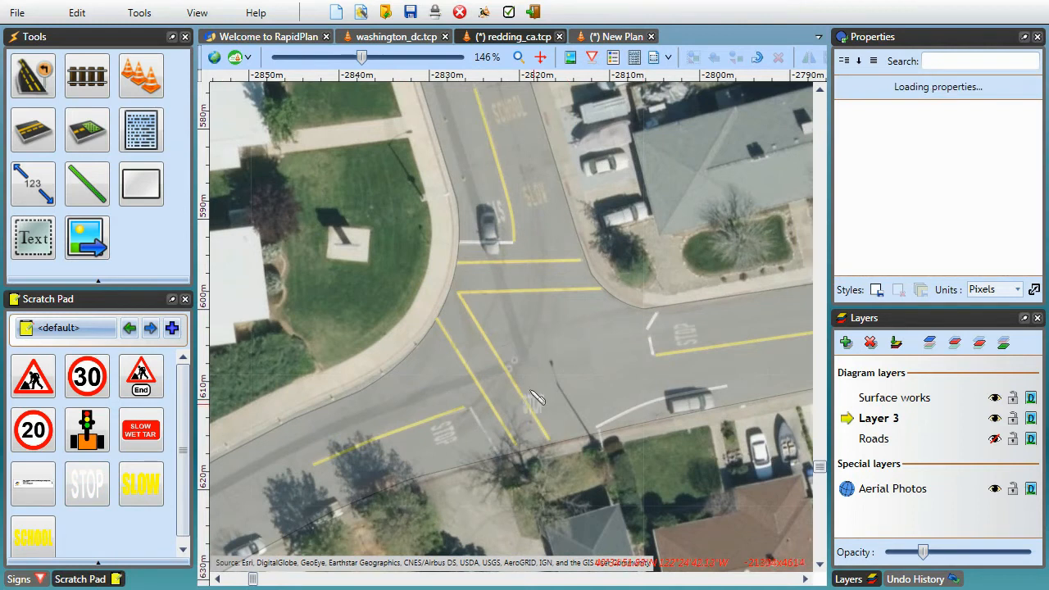
scroll(475, 421, up, 1)
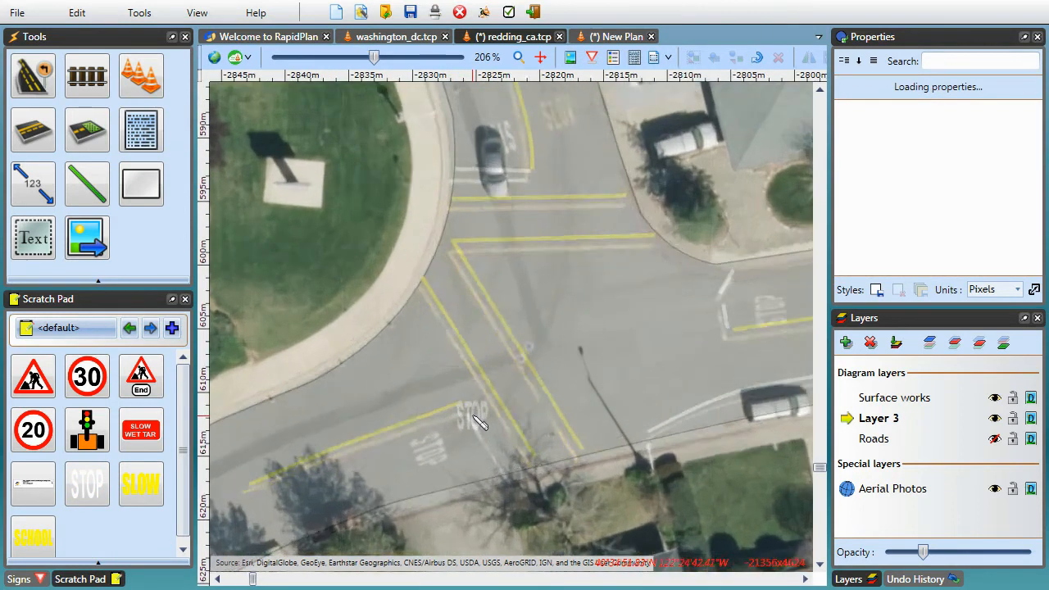
scroll(461, 426, up, 3)
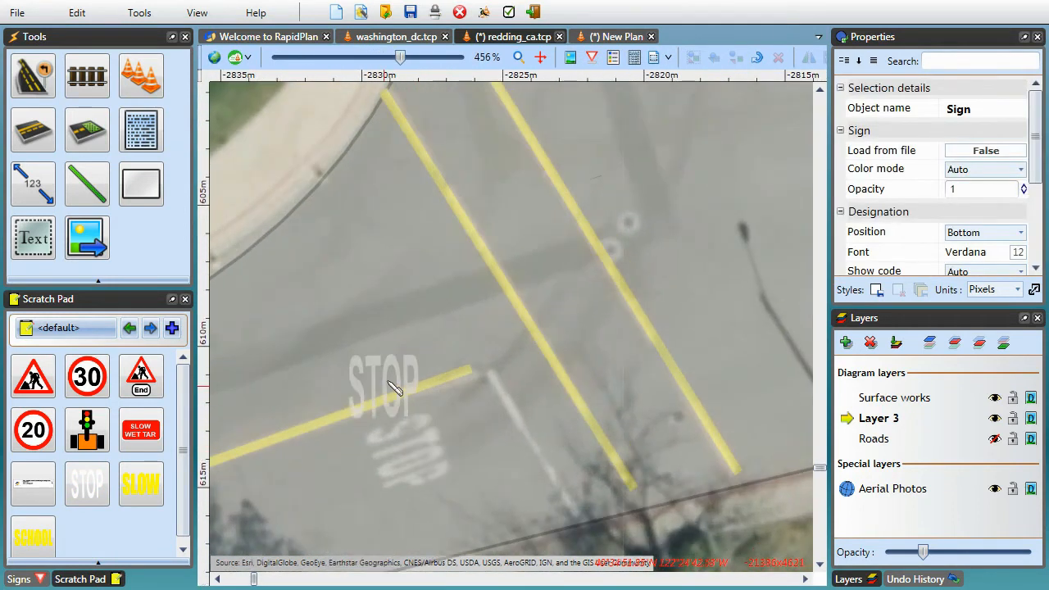
scroll(394, 385, down, 2)
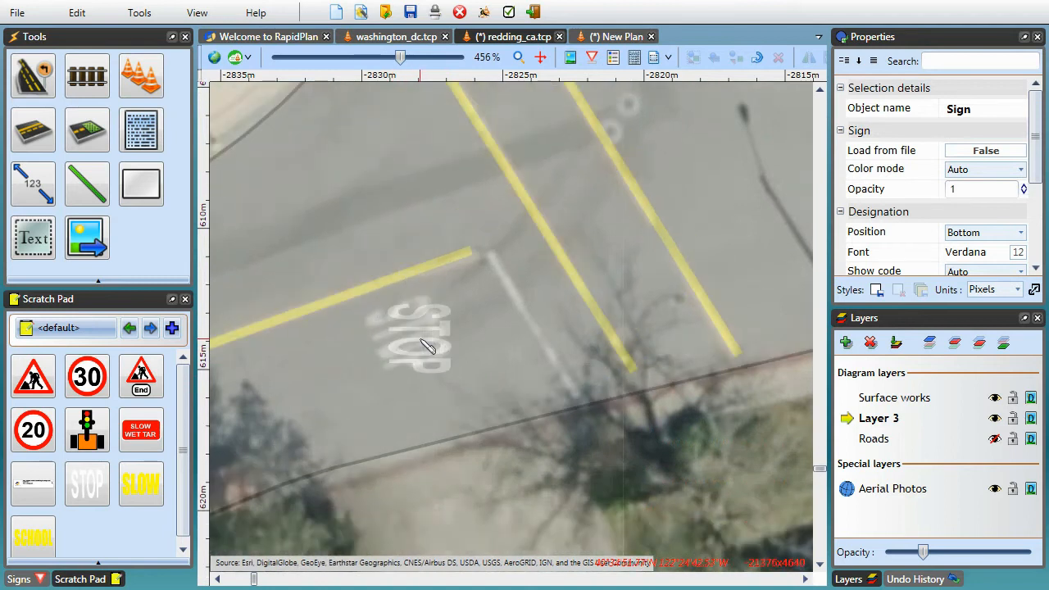
click(401, 341)
right_click(433, 394)
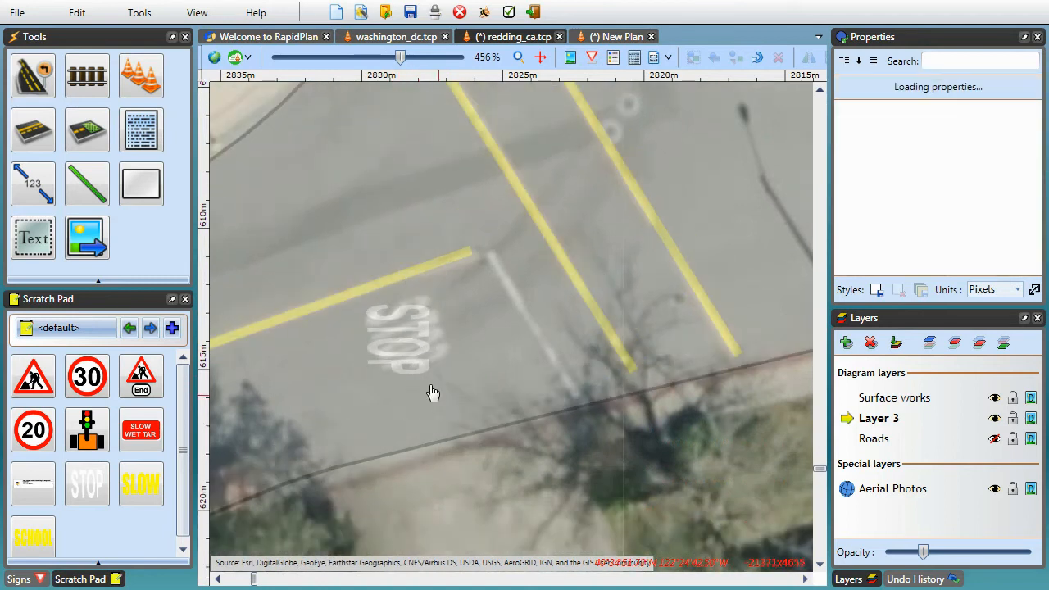
click(413, 363)
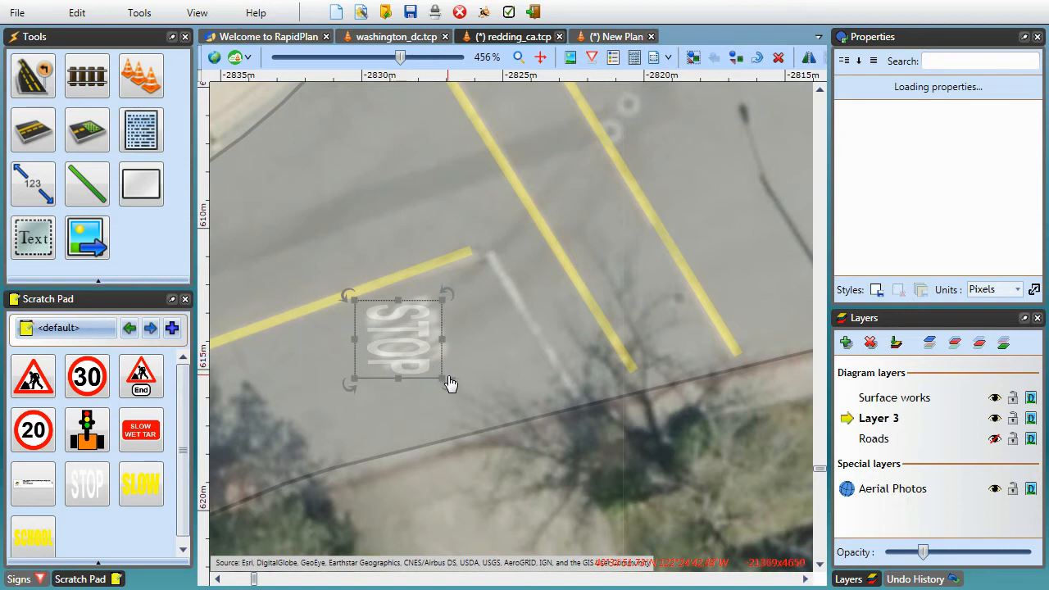
drag(450, 383, 434, 339)
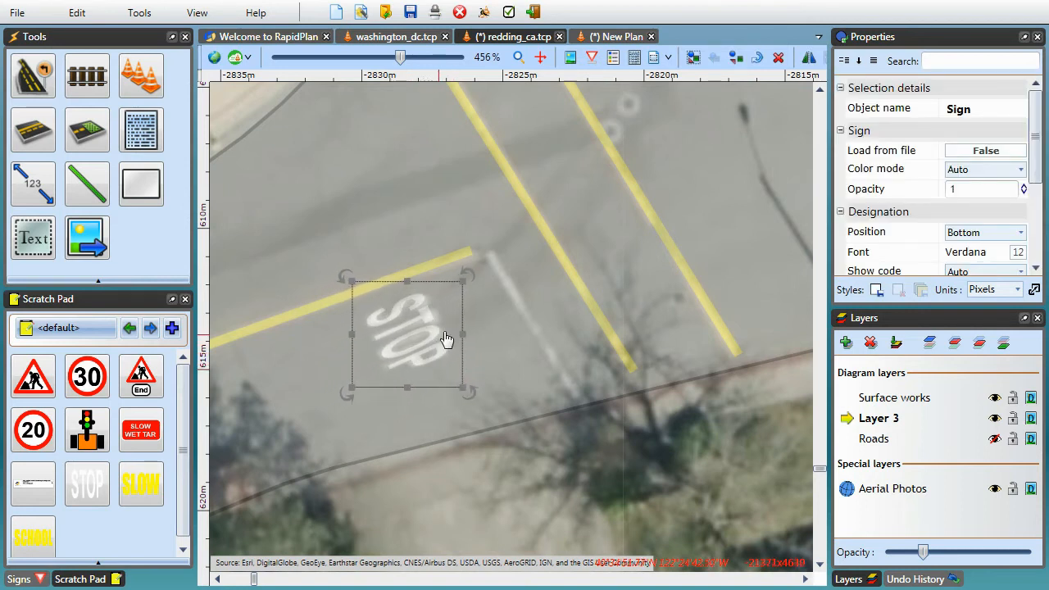
Place a STOP marking over the photo's lettering on the east road and rotate it to align with the lane
scroll(625, 235, down, 2)
middle_drag(723, 147, 525, 359)
click(524, 357)
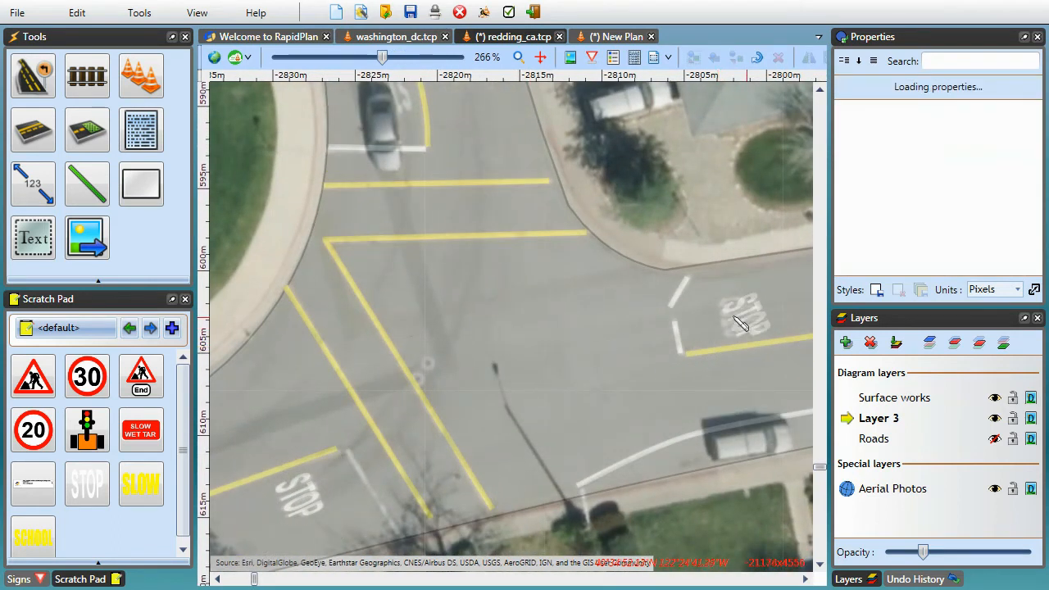
scroll(756, 324, up, 4)
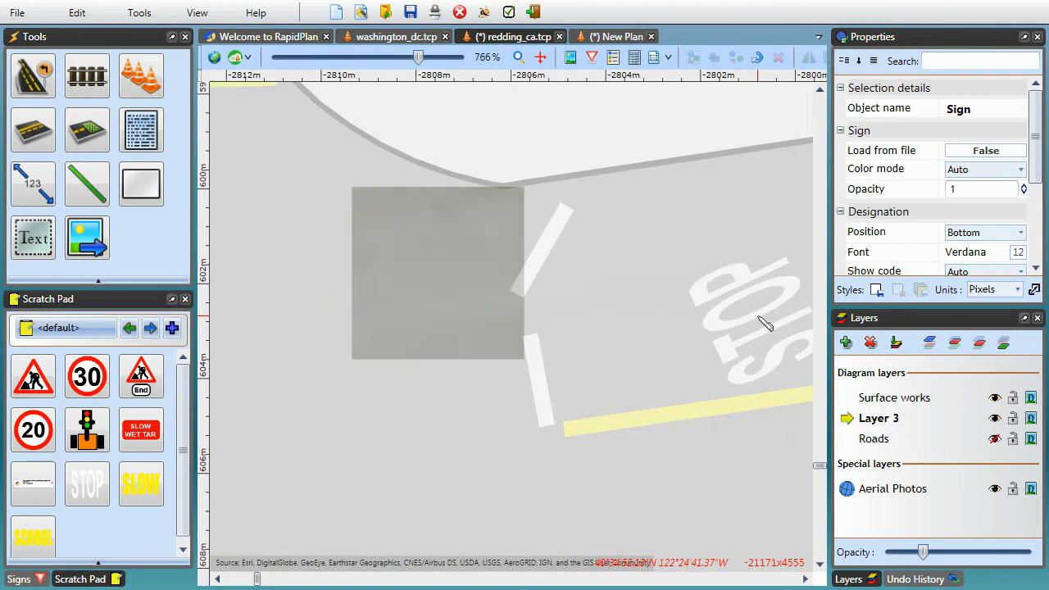
mouse_move(754, 326)
mouse_down()
mouse_move(729, 323)
mouse_move(742, 325)
mouse_up()
click(750, 327)
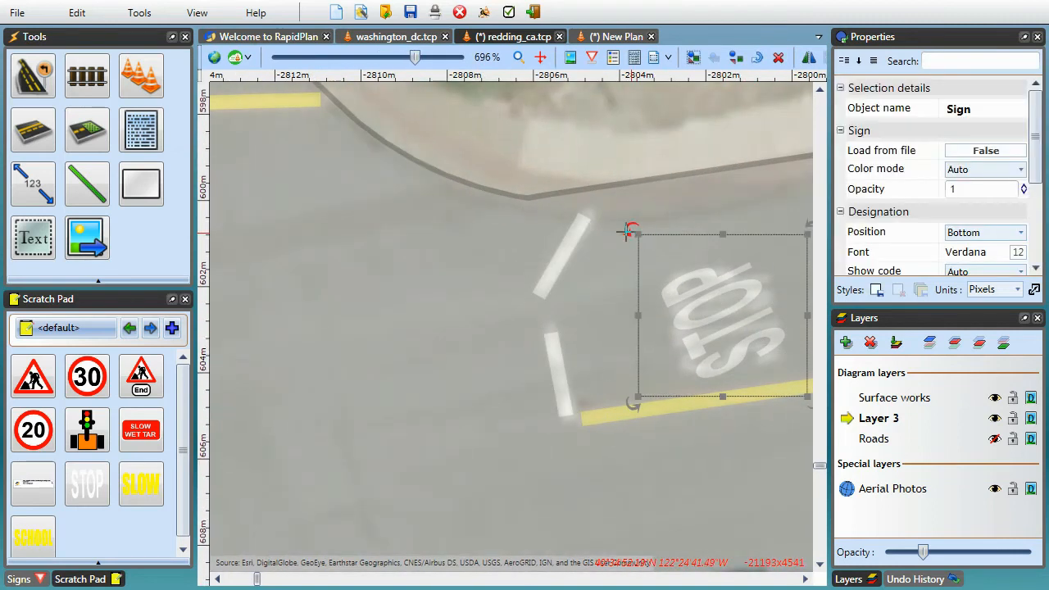
drag(631, 233, 655, 207)
Paste a STOP marking onto the north road's southbound lane, facing oncoming traffic over the photo's lettering, and end placement
scroll(473, 251, down, 5)
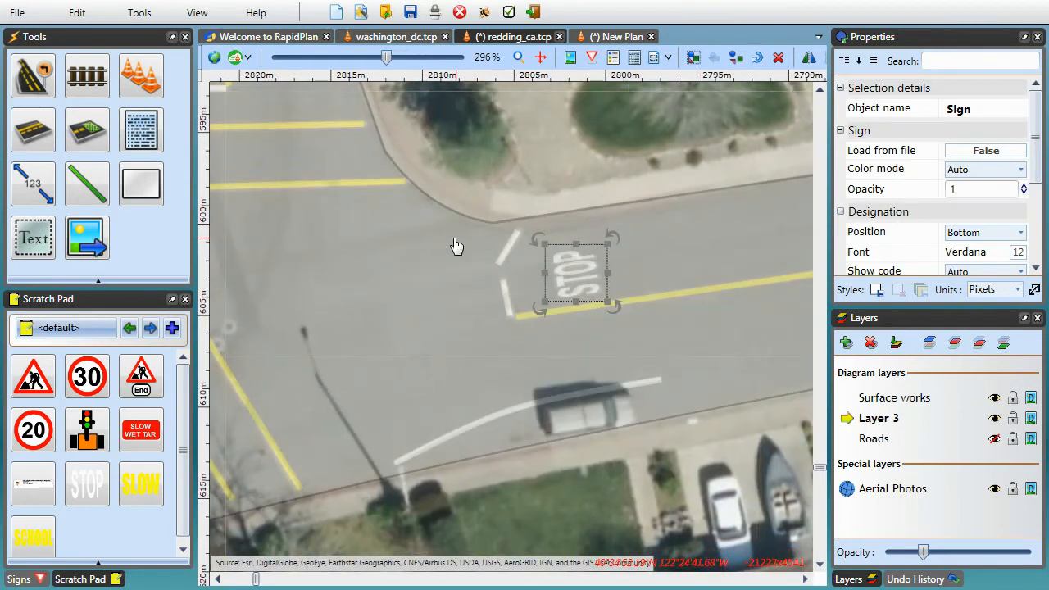
drag(488, 278, 654, 366)
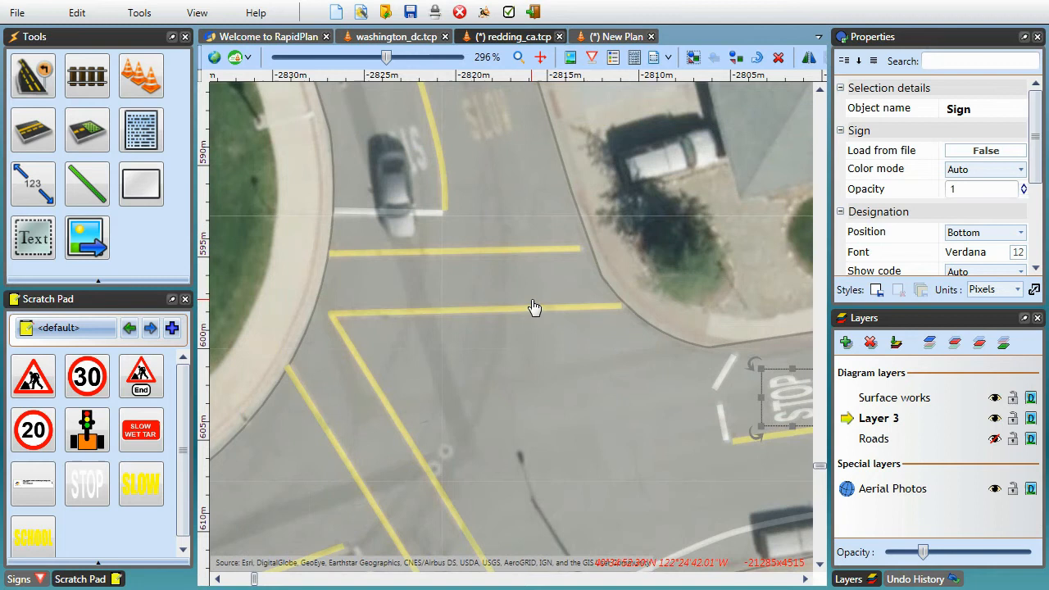
key(ctrl+v)
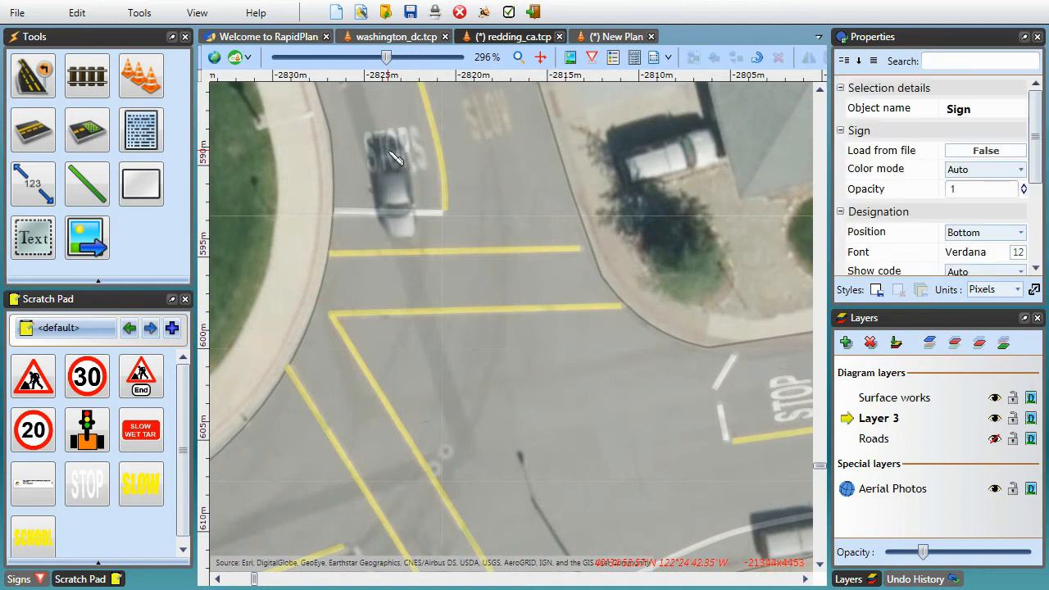
click(402, 157)
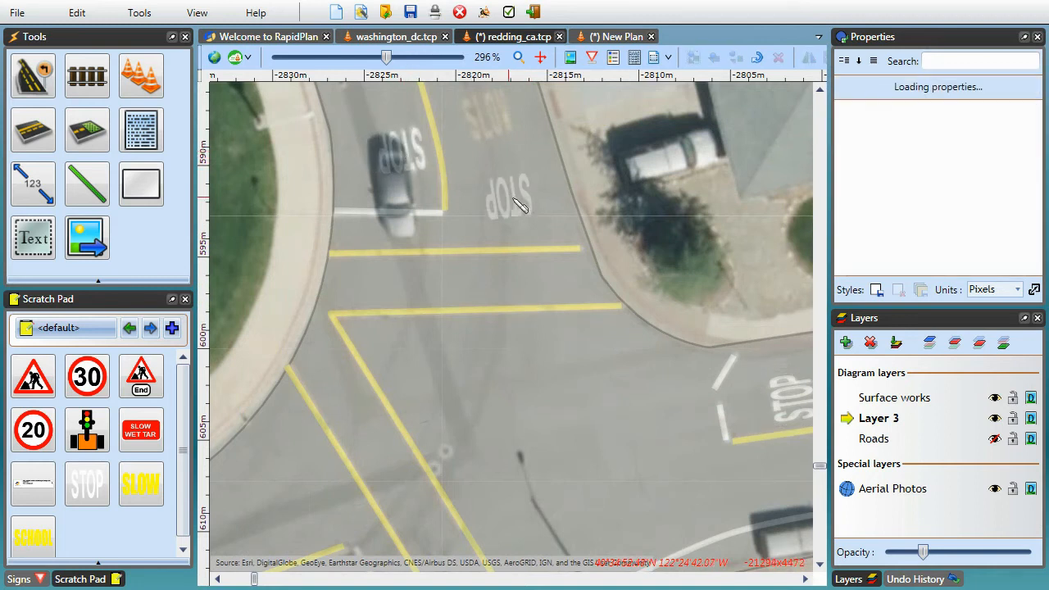
right_click(523, 205)
Place the yellow SLOW marking over its lettering on the north road and rotate it to match the imagery
scroll(564, 288, up, 2)
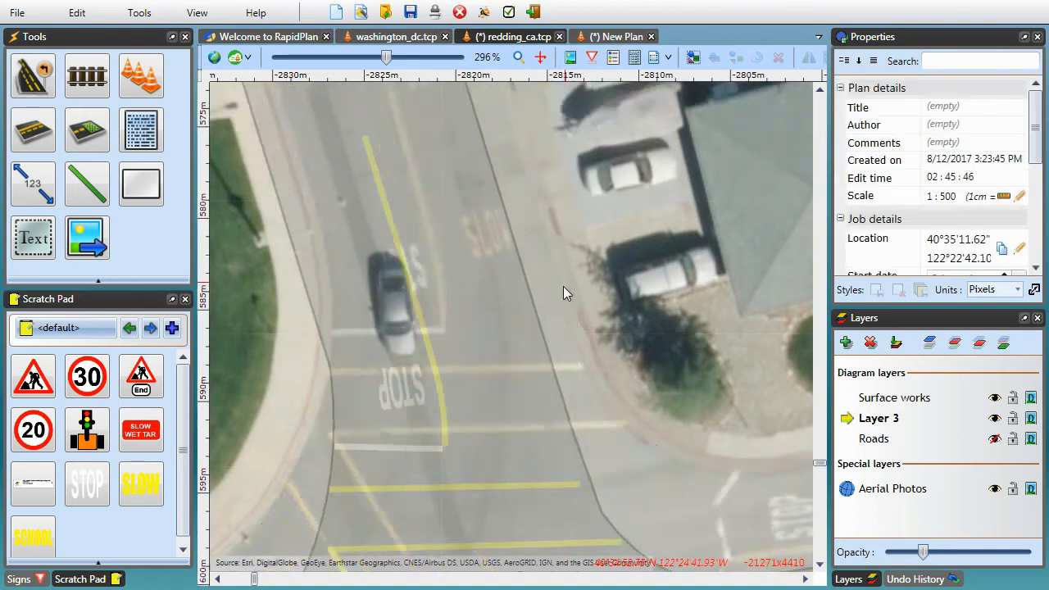
scroll(563, 292, up, 1)
drag(144, 494, 492, 477)
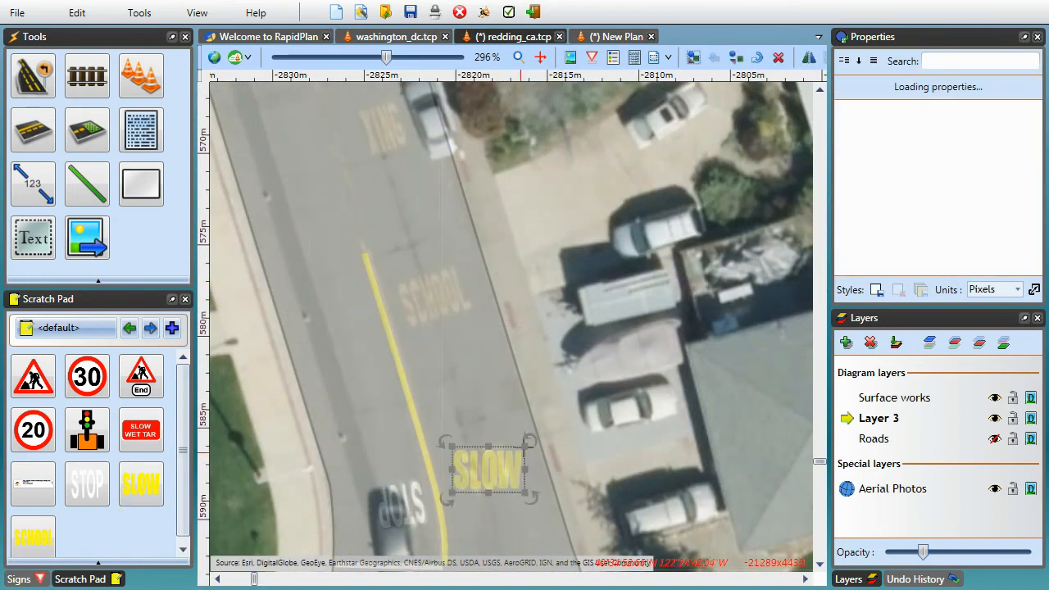
drag(530, 442, 521, 417)
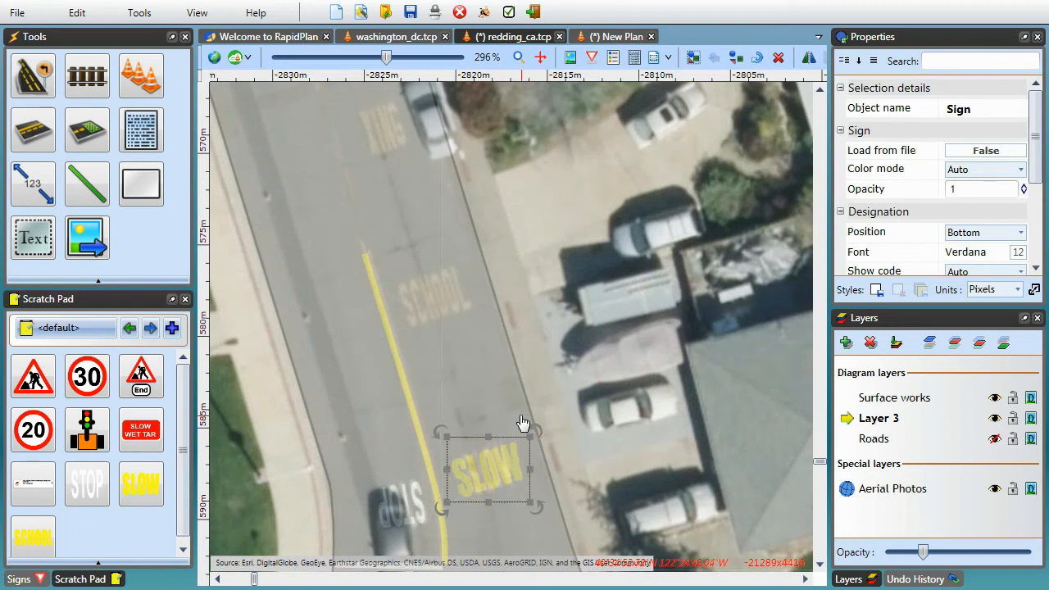
Place the yellow SCHOOL marking over its lettering on the north road, rotate and nudge it to match, and deselect it
drag(33, 537, 450, 301)
right_click(489, 302)
click(474, 293)
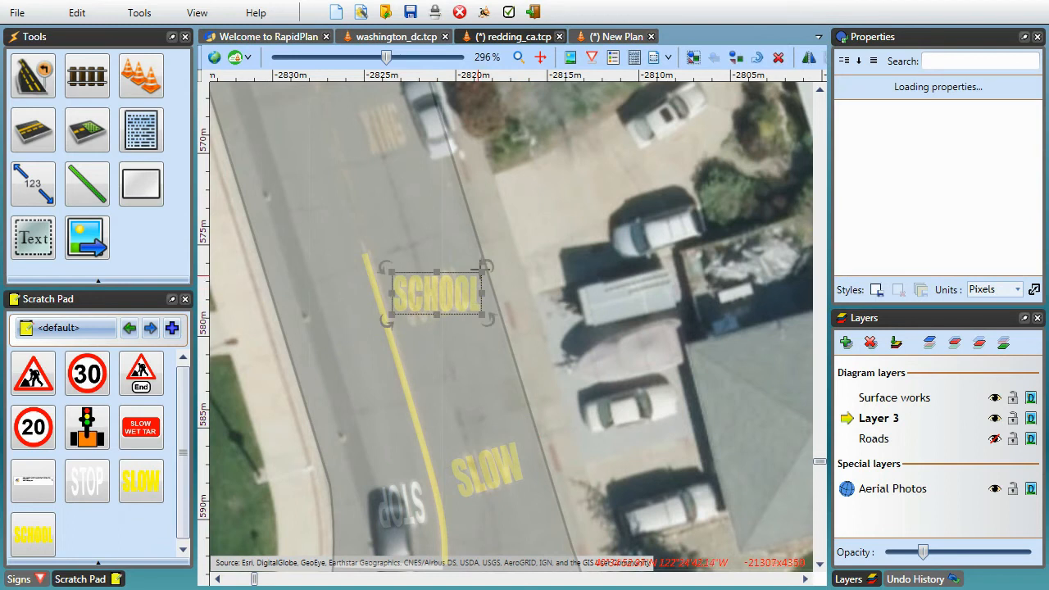
drag(481, 261, 472, 250)
drag(445, 286, 447, 290)
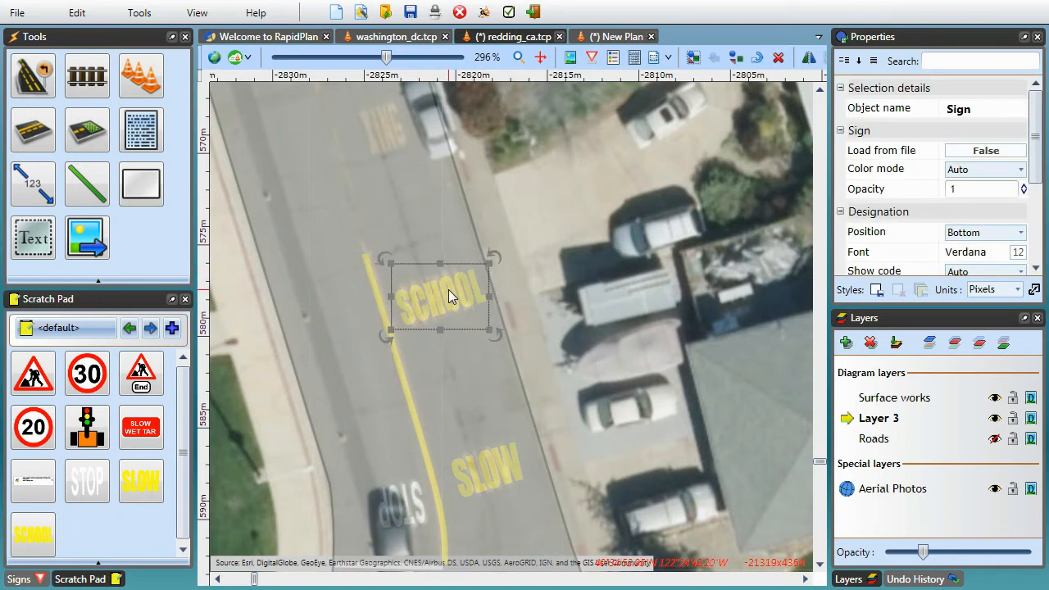
click(486, 382)
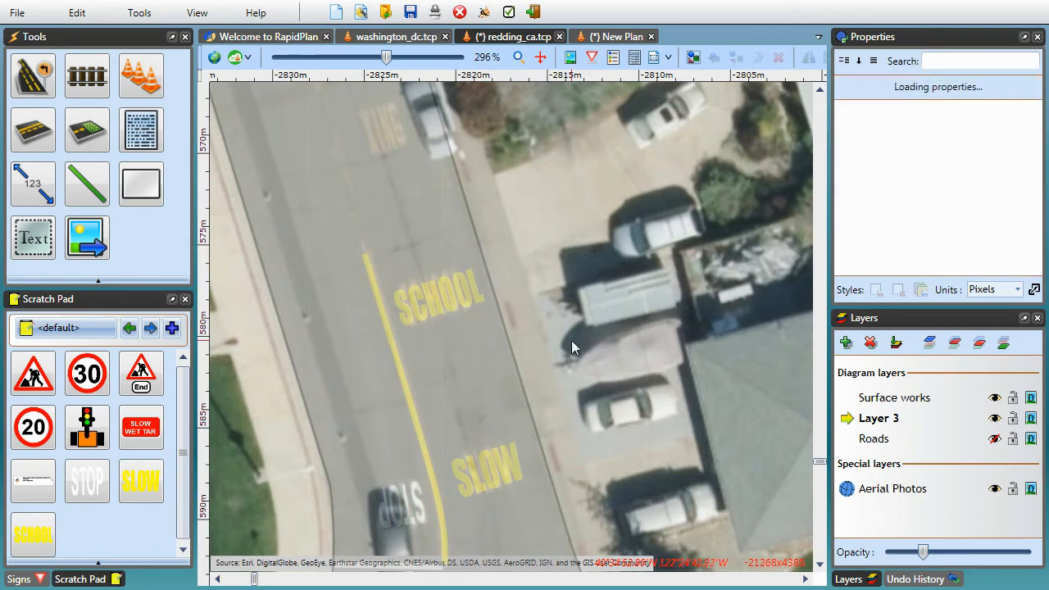
Raise the opacity of Layer 3 to the maximum so the traced roads and markings cover the imagery
scroll(574, 341, down, 3)
scroll(573, 336, down, 3)
middle_drag(621, 393, 592, 336)
scroll(580, 249, down, 2)
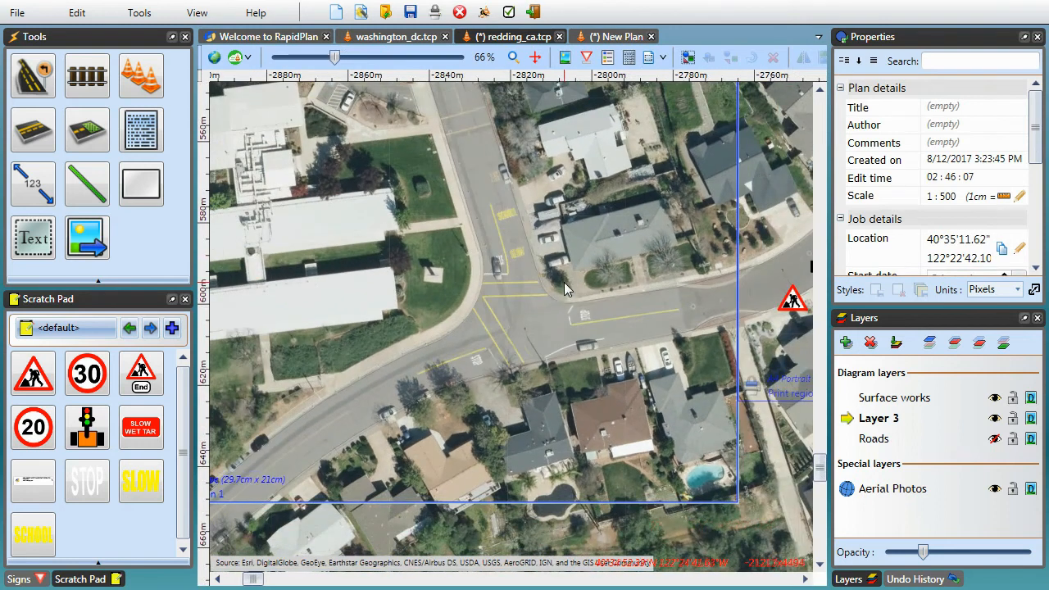
middle_drag(532, 397, 607, 428)
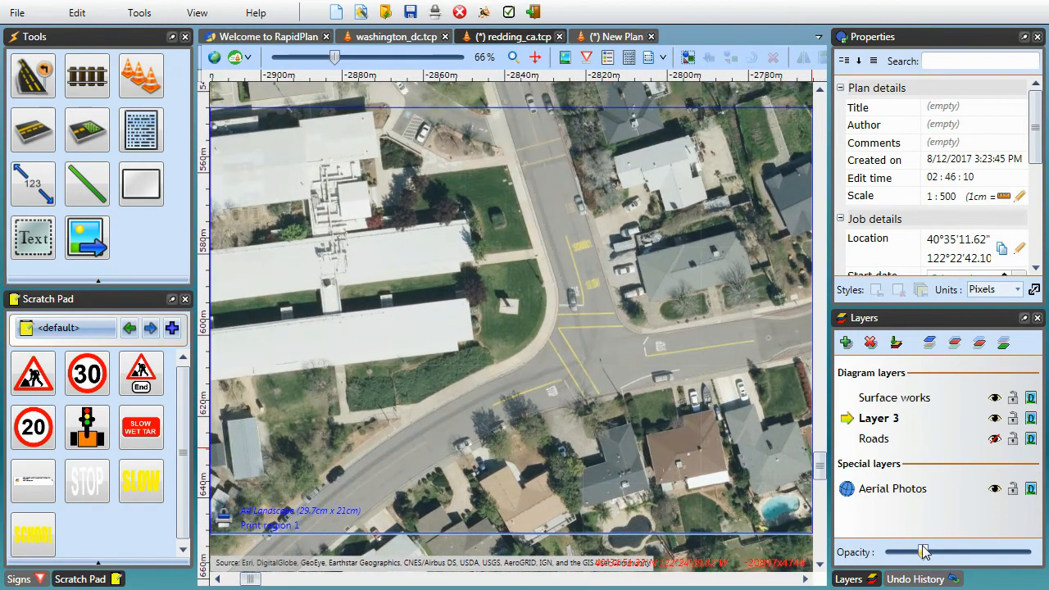
drag(924, 556, 1040, 574)
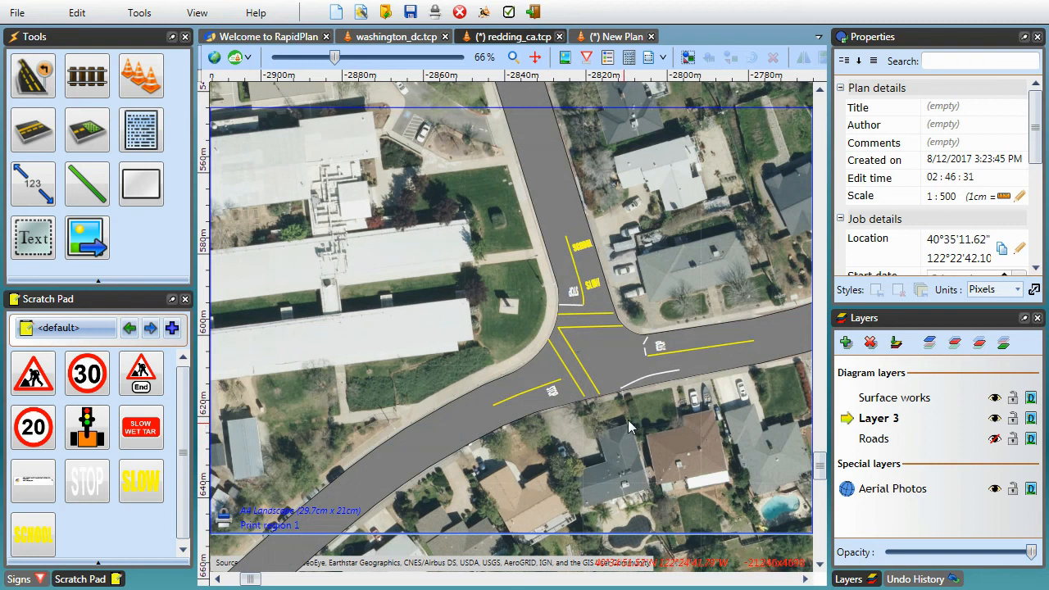
Hide the base map and examine the traced roads and lane markings without the aerial imagery
click(214, 57)
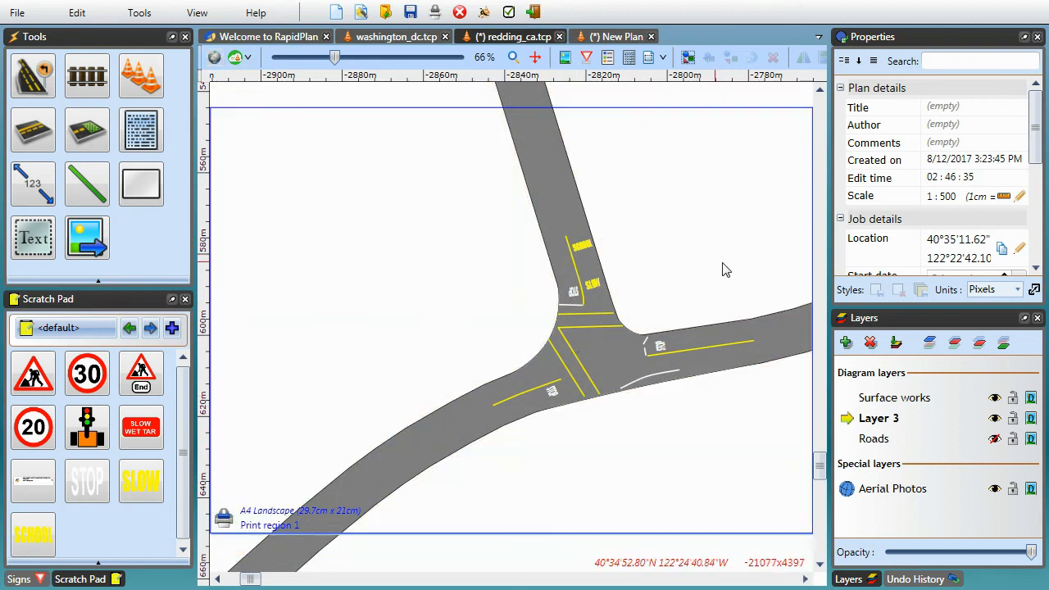
drag(713, 271, 623, 314)
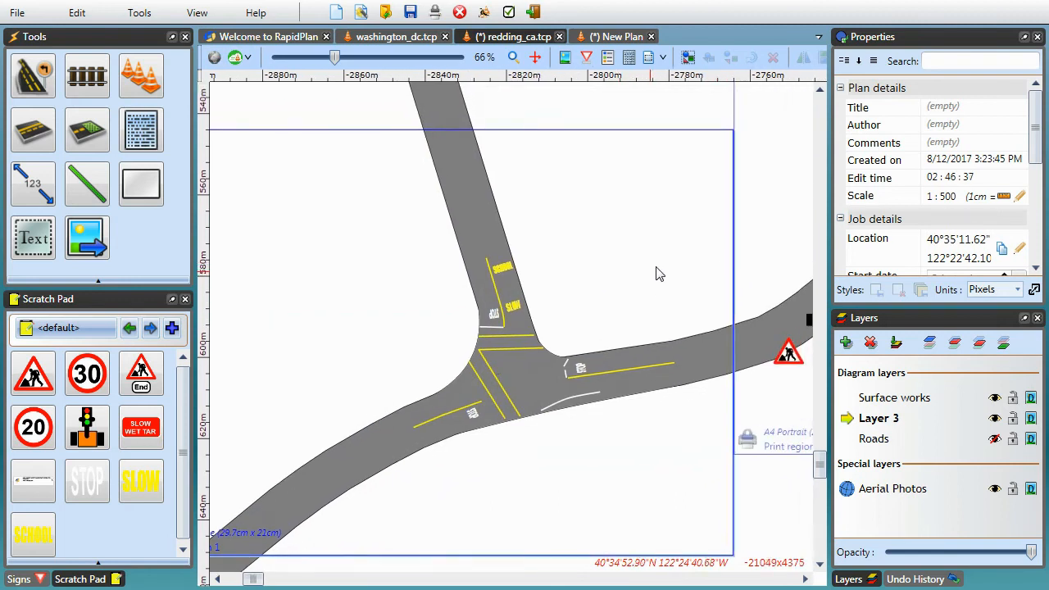
drag(756, 206, 662, 279)
drag(734, 252, 580, 384)
drag(692, 247, 568, 351)
drag(669, 322, 673, 249)
drag(473, 382, 648, 317)
drag(353, 368, 608, 312)
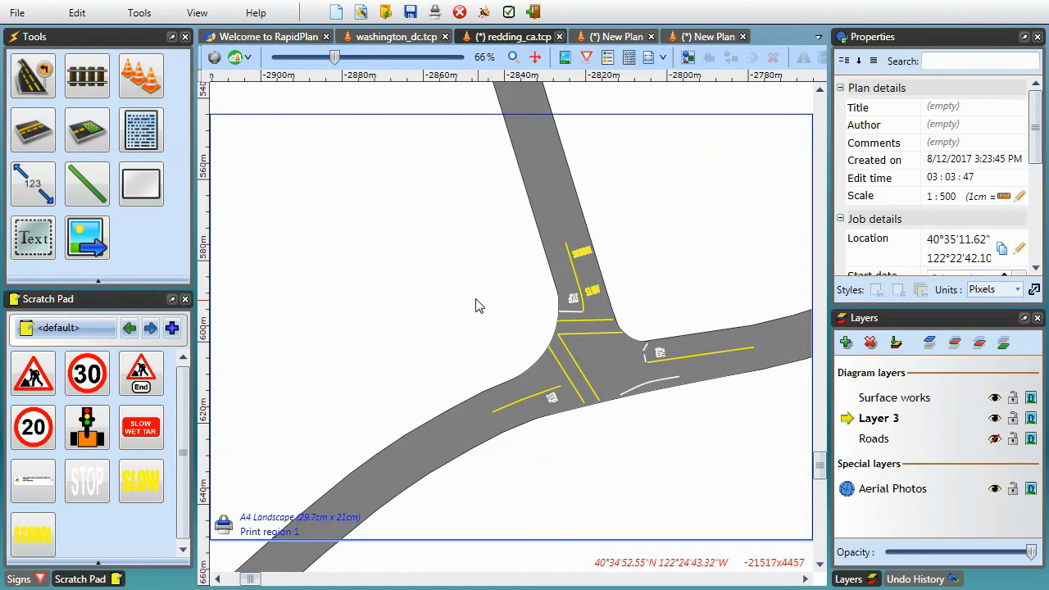
Show the base map again and check the traced intersection against the surrounding imagery
click(214, 57)
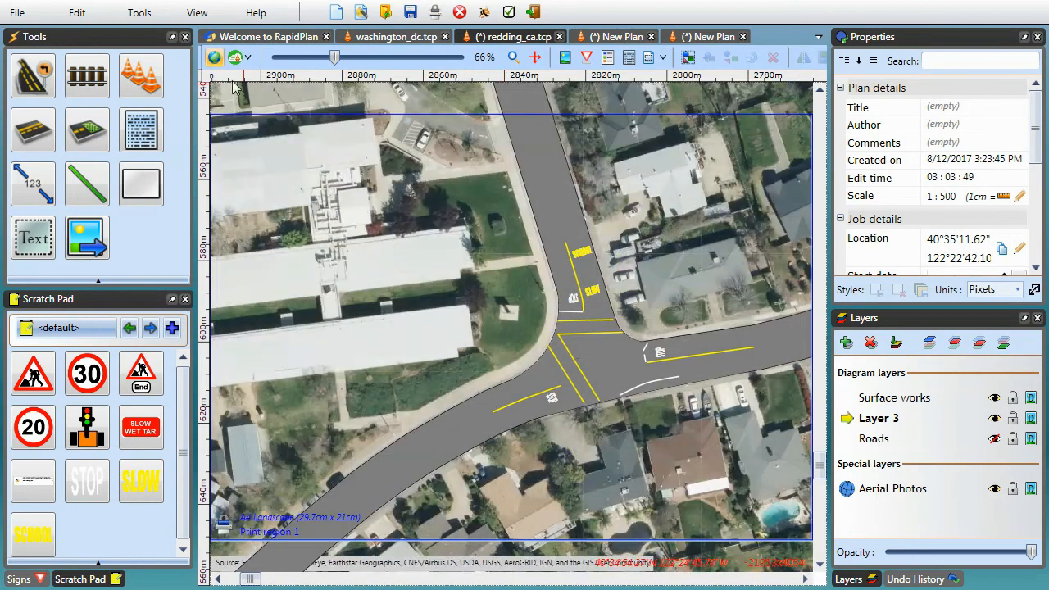
scroll(643, 280, down, 2)
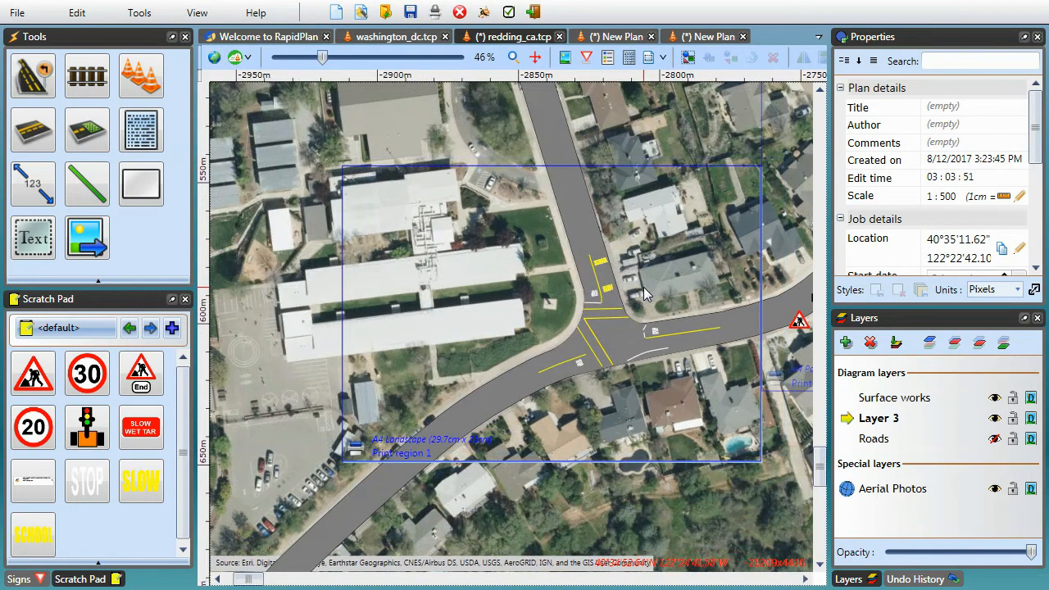
drag(705, 273, 461, 348)
middle_drag(634, 294, 753, 242)
Switch to the New Plan containing the highway work area and view it over its imported aerial photos
click(623, 38)
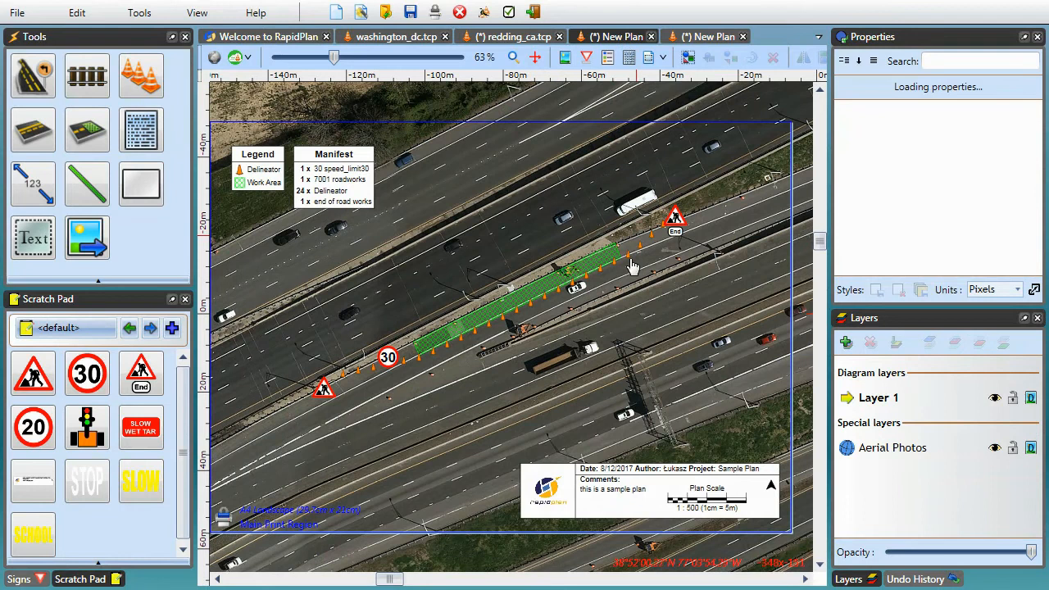
scroll(433, 387, down, 4)
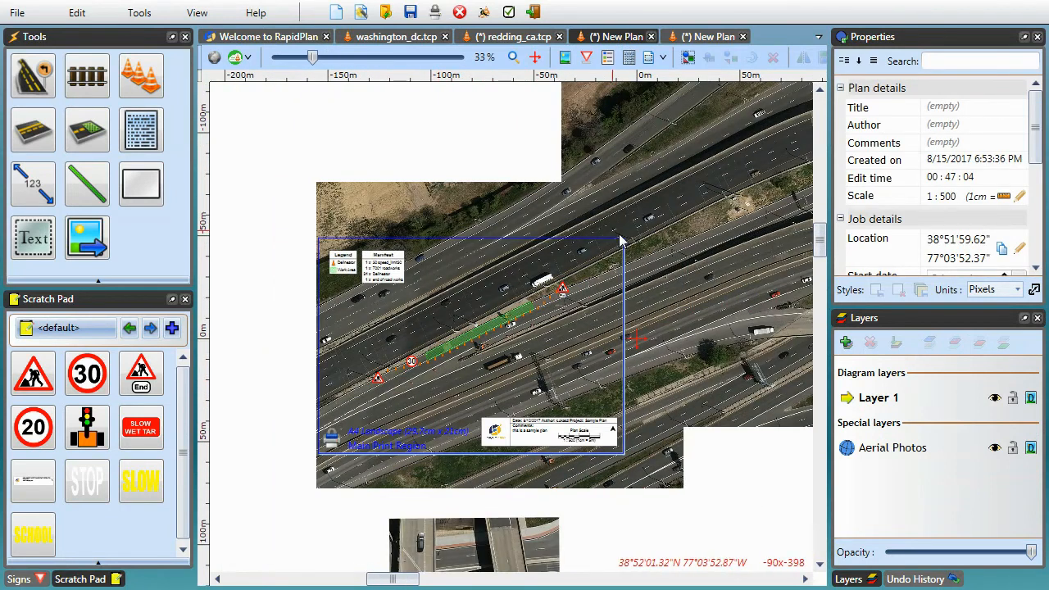
middle_drag(626, 331, 498, 391)
Review the finished intersection in redding_ca.tcp and switch to the last New Plan showing the RapidPlan logo and contact details
click(512, 37)
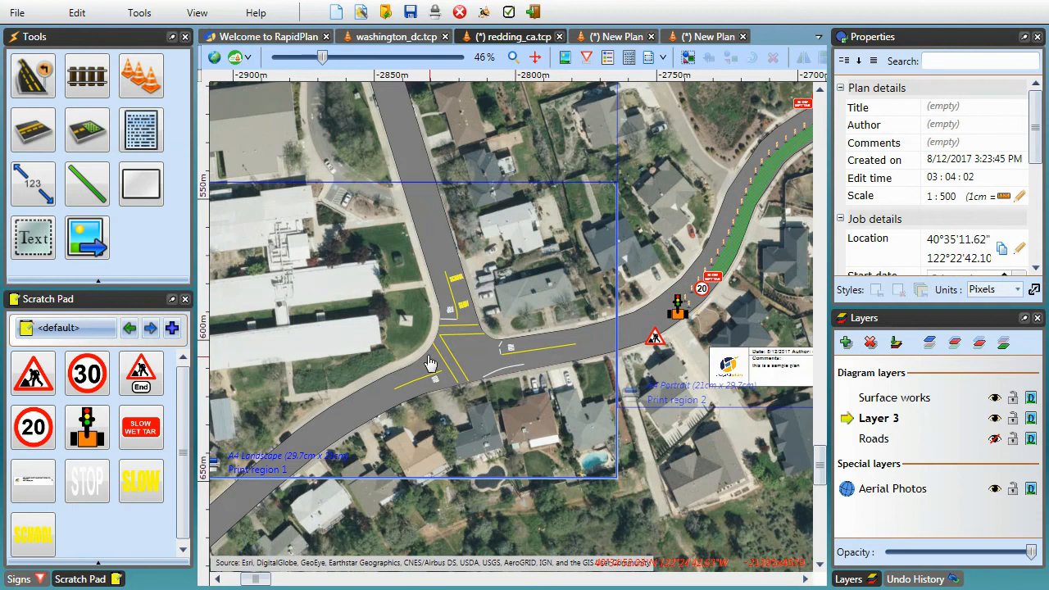
scroll(502, 353, up, 5)
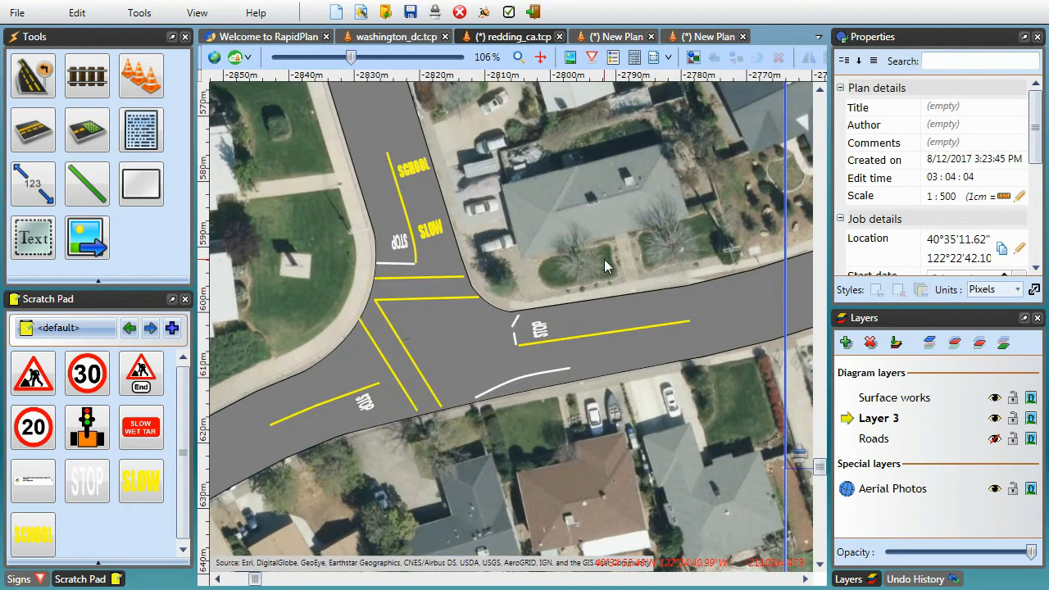
click(697, 38)
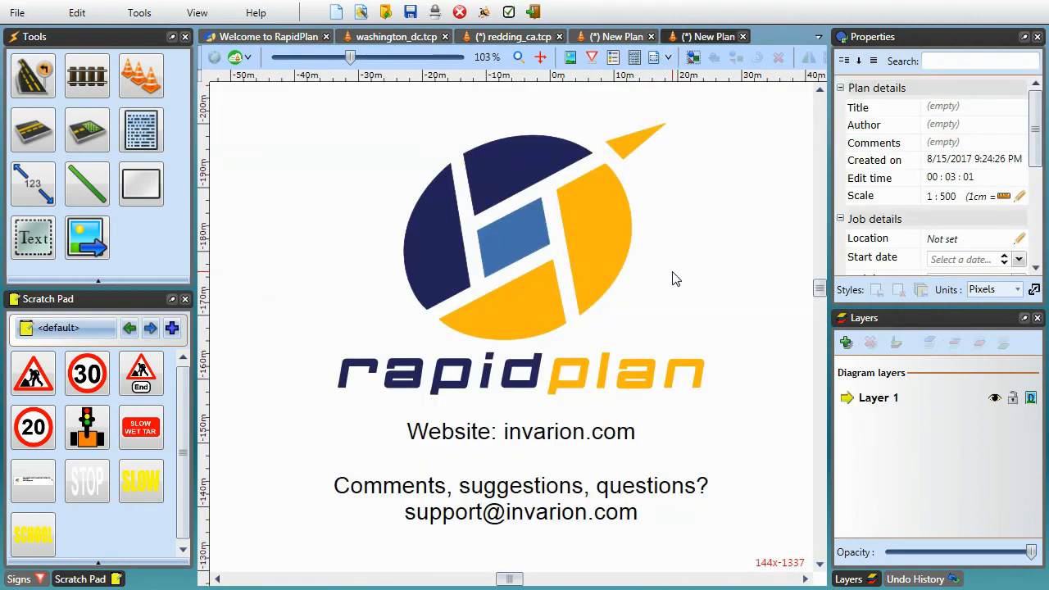